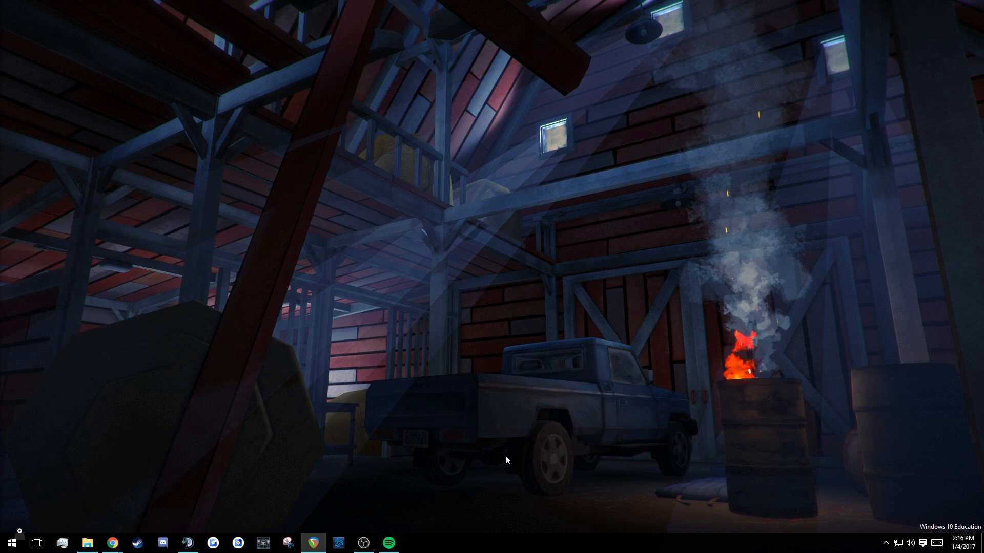
Step: Switch to Chrome and download the Windows installer of OBS Studio 17.0.0 from the OBS download page
{"action": "mouse_move", "coordinate": [113, 543]}
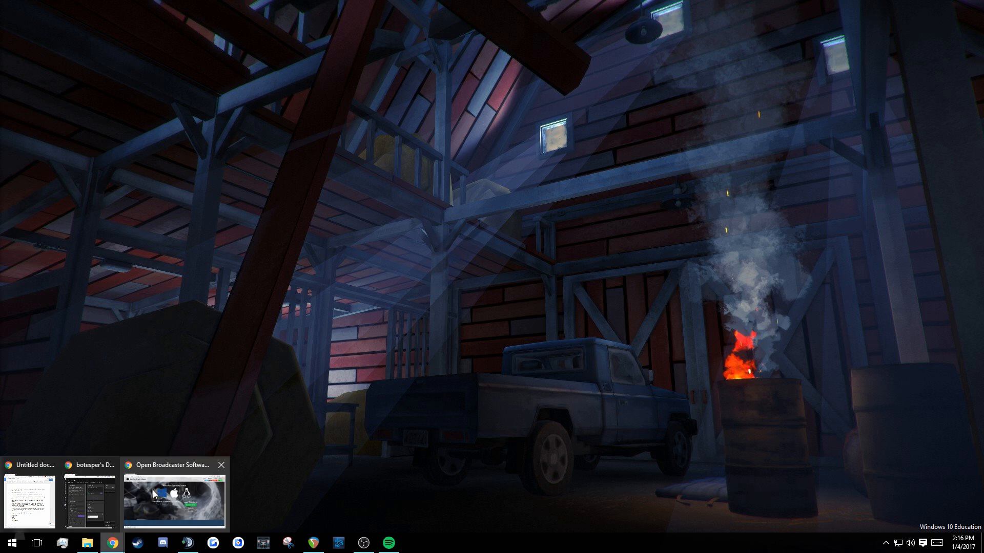
{"action": "left_click", "coordinate": [136, 495]}
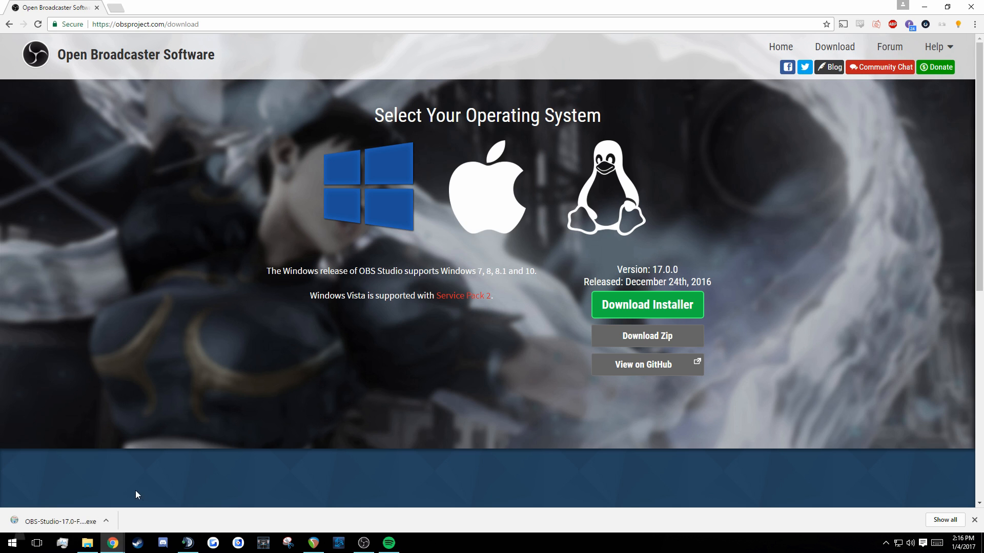
{"action": "left_click", "coordinate": [621, 303]}
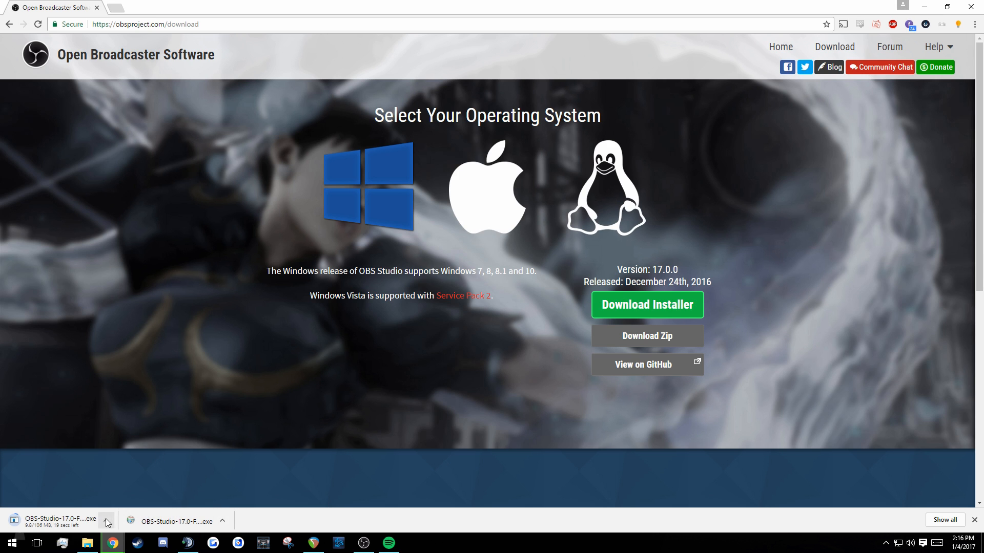
{"action": "left_click", "coordinate": [106, 521]}
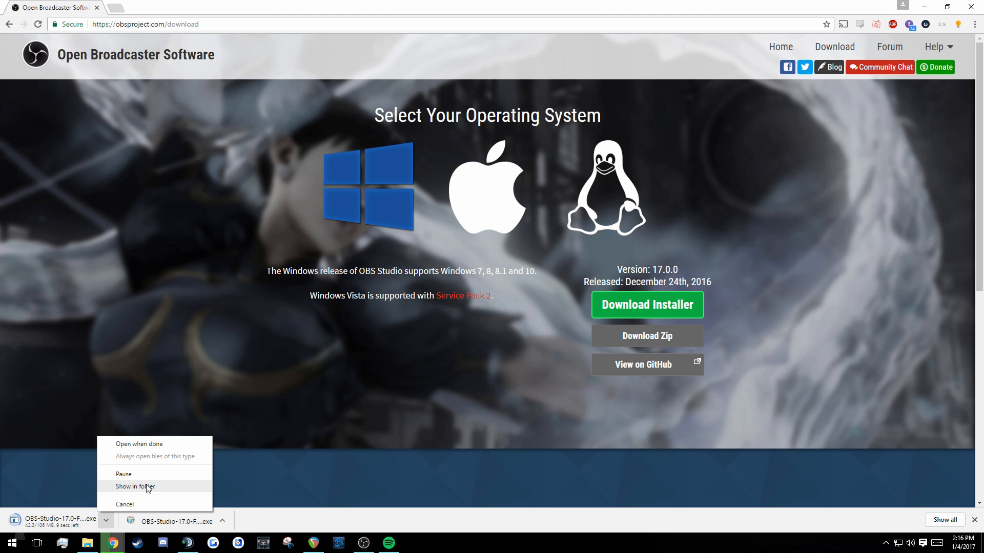
{"action": "left_click", "coordinate": [968, 4]}
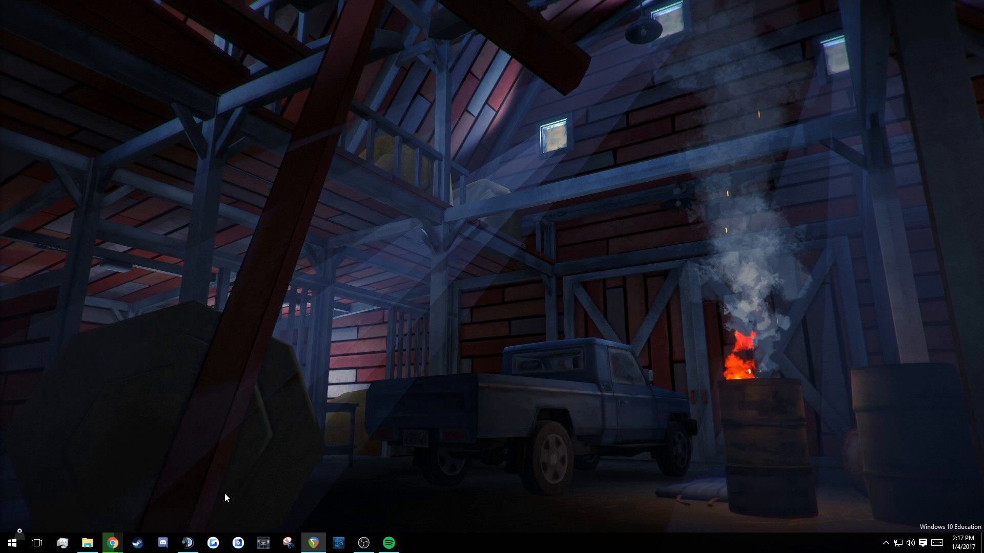
Step: Switch to File Explorer and open the folder "Part 2 (OBS Tutorial and Settings)" inside "How To Stream YouTube"
{"action": "left_click", "coordinate": [87, 543]}
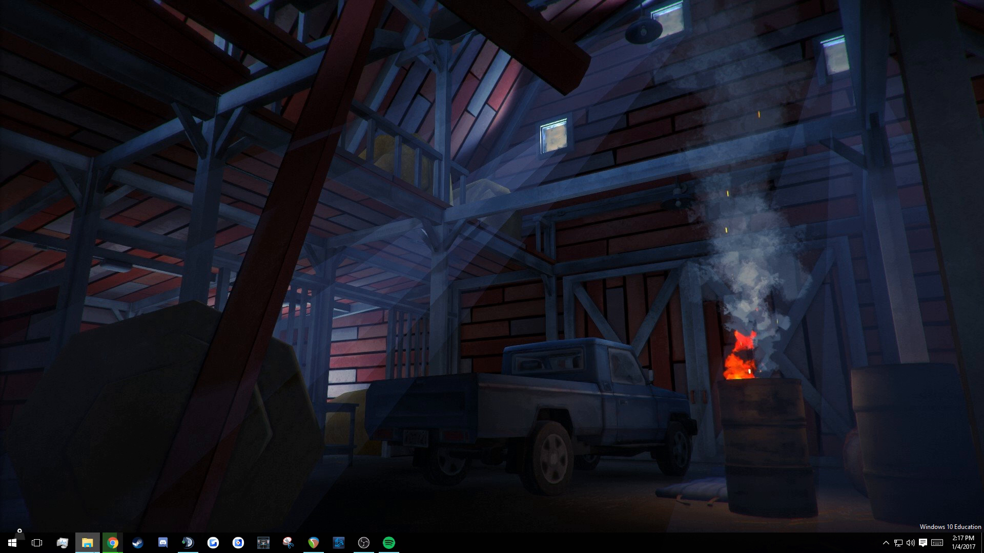
{"action": "left_click", "coordinate": [85, 546]}
{"action": "right_click", "coordinate": [87, 545]}
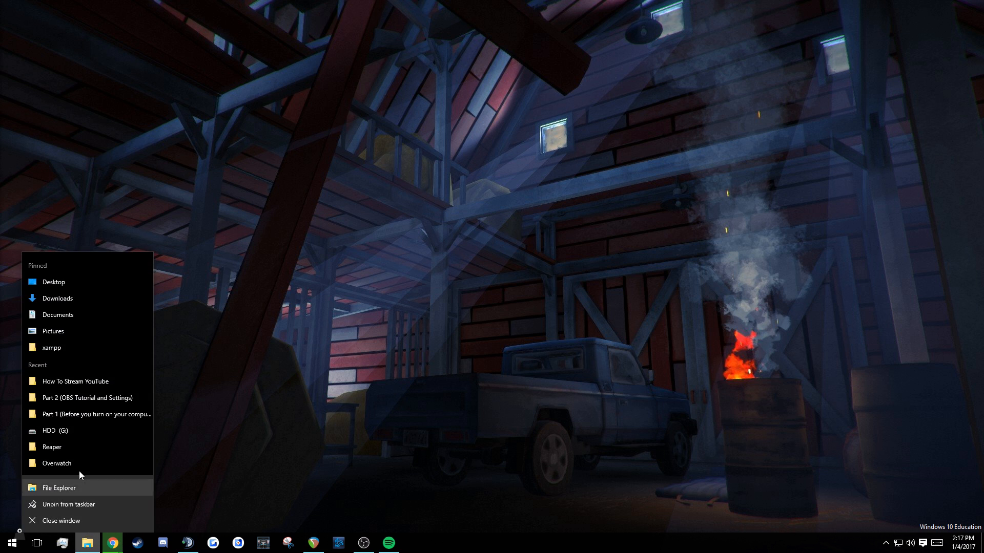
{"action": "left_click", "coordinate": [85, 385]}
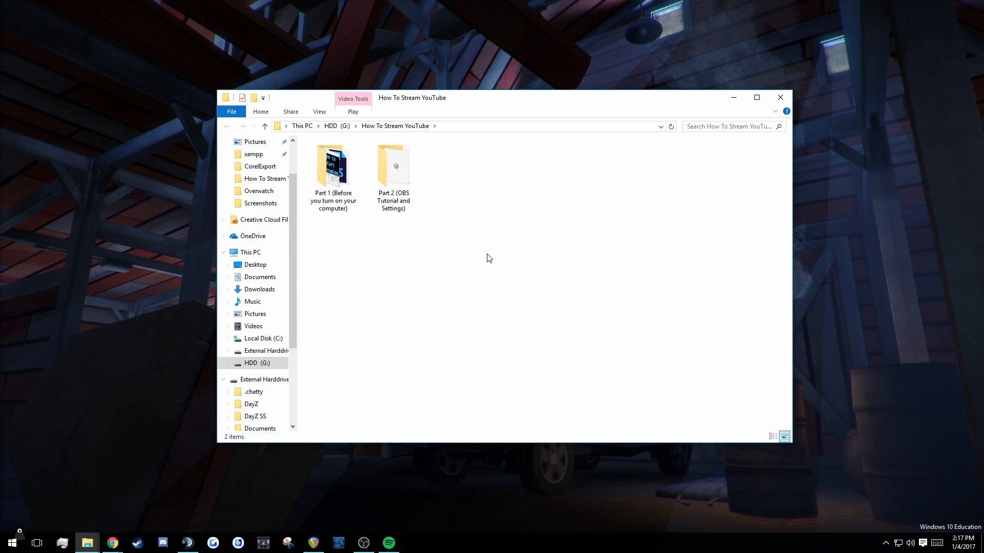
{"action": "double_click", "coordinate": [393, 164]}
{"action": "left_click", "coordinate": [536, 161]}
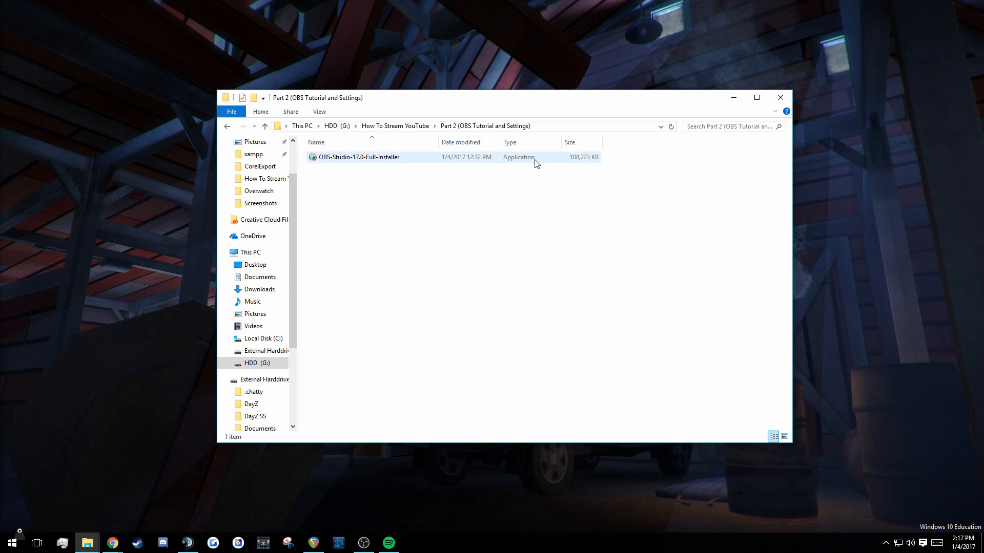
Step: Try to run OBS-Studio-17.0-Full-Installer with permission to make changes to the PC
{"action": "double_click", "coordinate": [536, 162]}
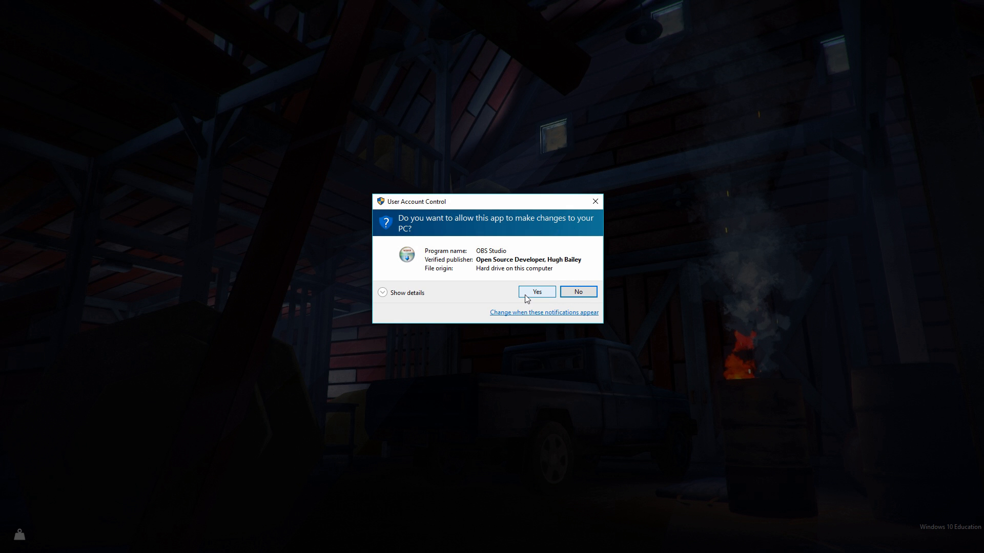
{"action": "left_click", "coordinate": [526, 295]}
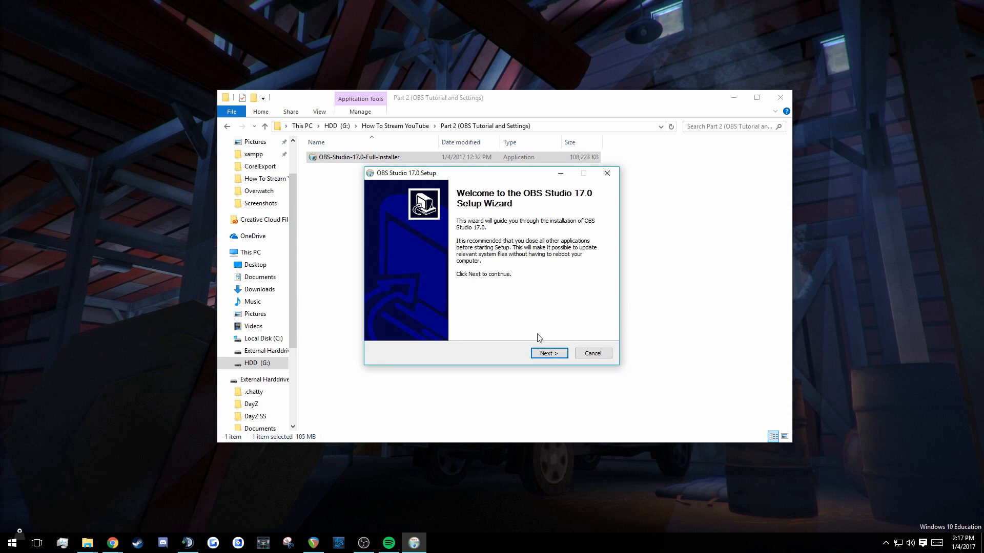
{"action": "left_click", "coordinate": [539, 355]}
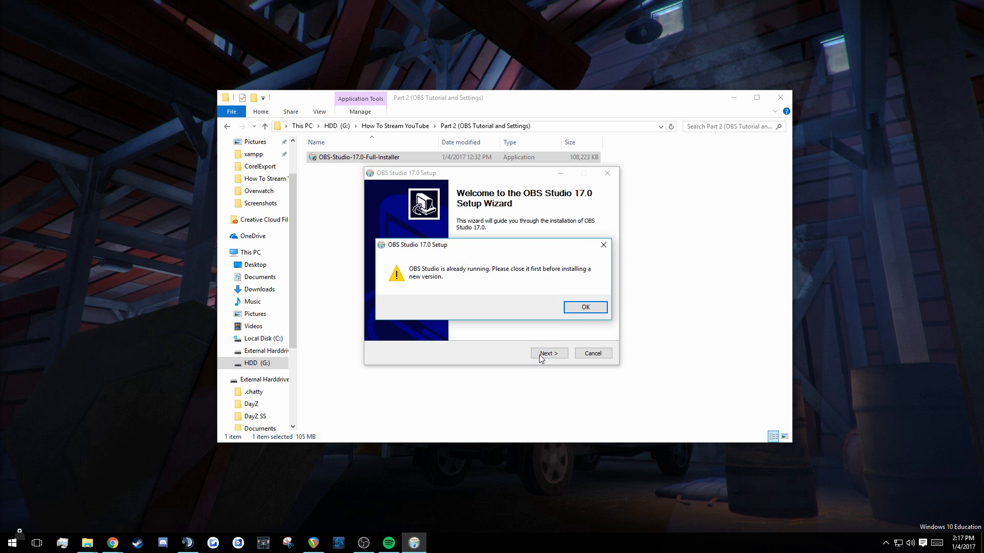
{"action": "left_click", "coordinate": [586, 308]}
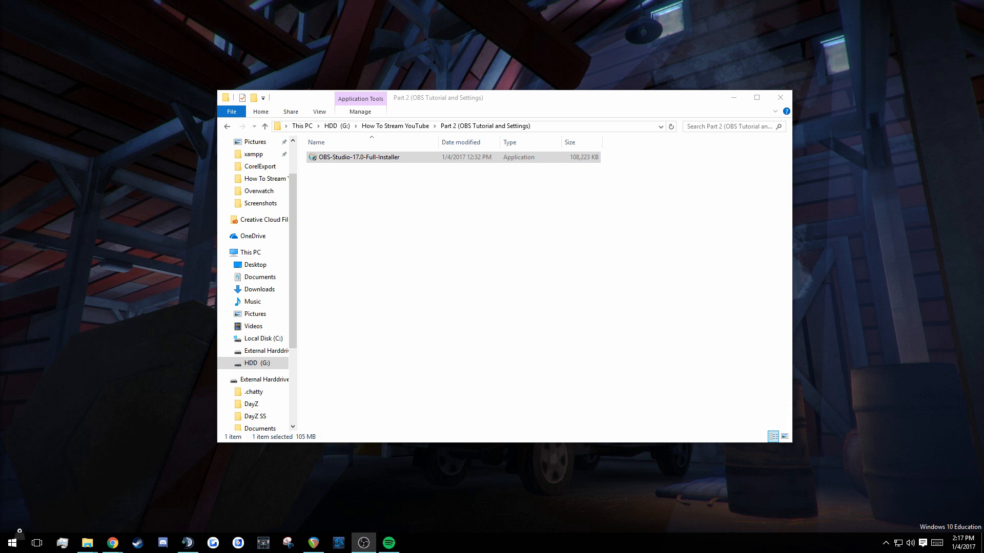
Step: Rerun the OBS Studio 17.0 installer up to the component selection, quit the setup and minimize the folder window
{"action": "double_click", "coordinate": [521, 159]}
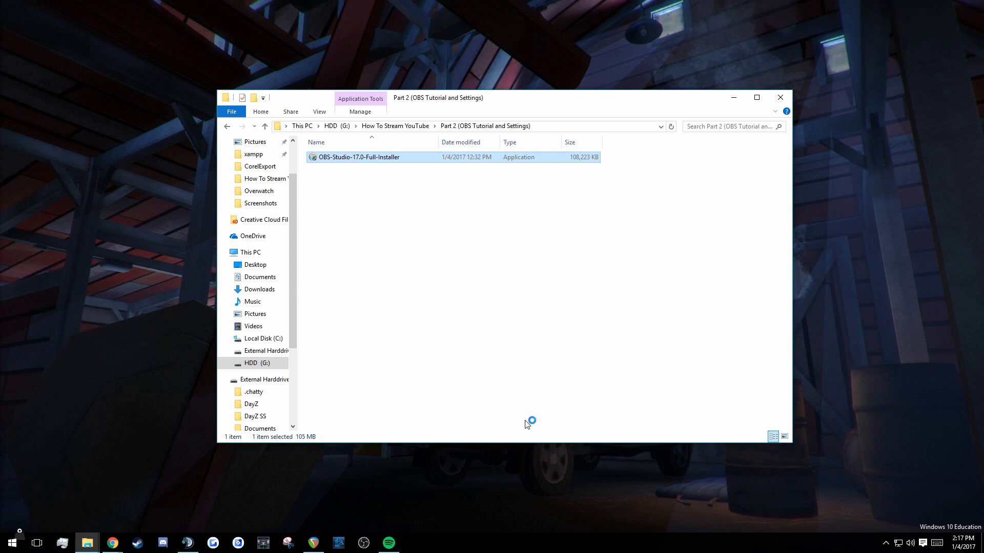
{"action": "left_click", "coordinate": [536, 291]}
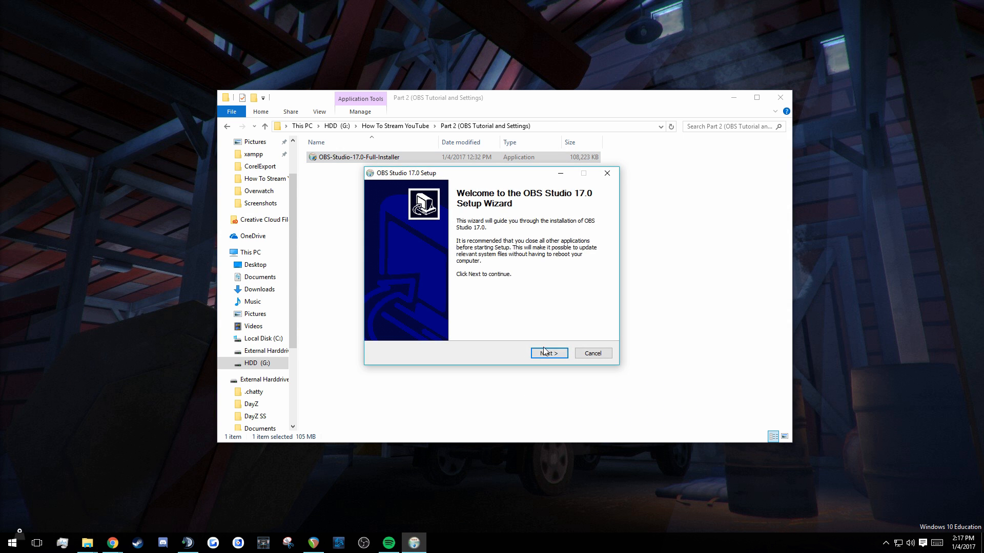
{"action": "left_click", "coordinate": [547, 354]}
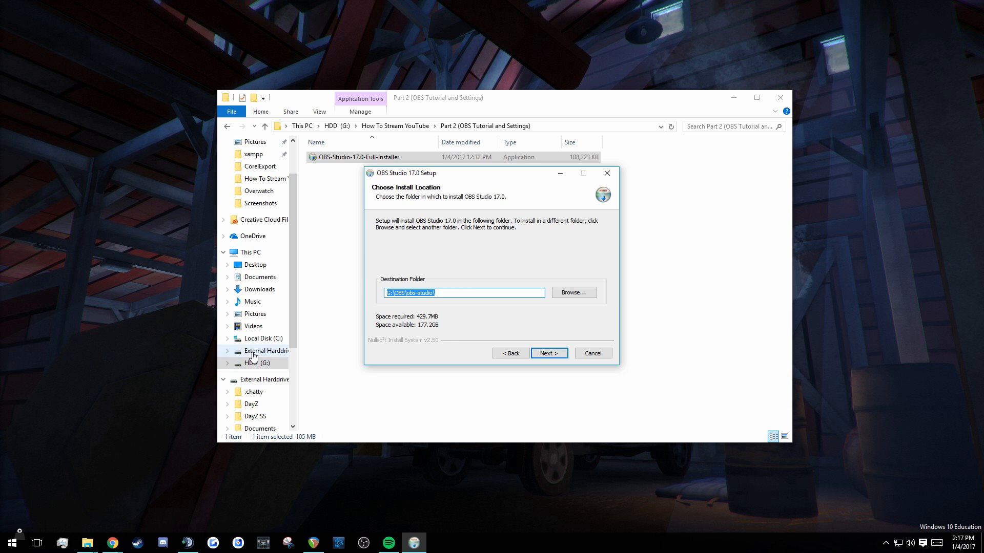
{"action": "left_click", "coordinate": [558, 353]}
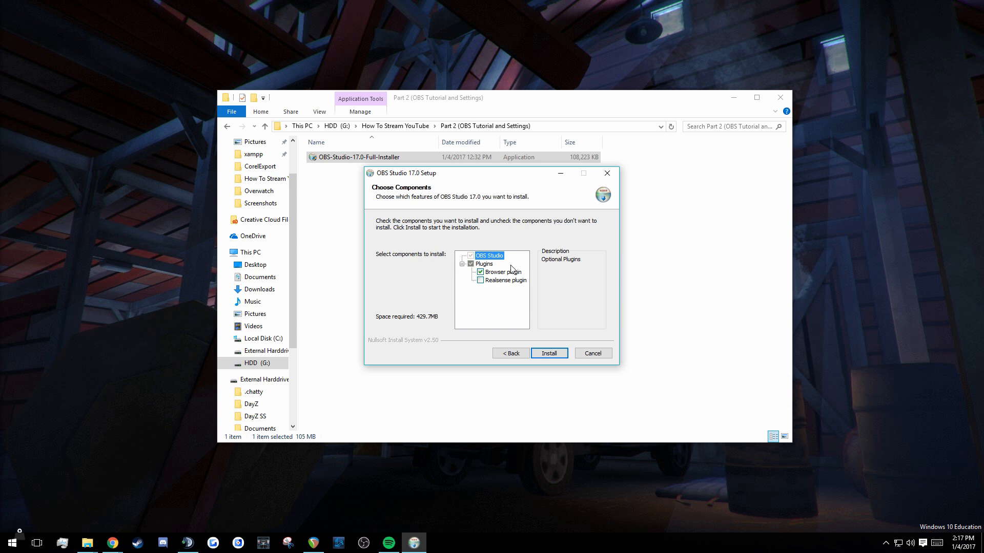
{"action": "left_click", "coordinate": [582, 354]}
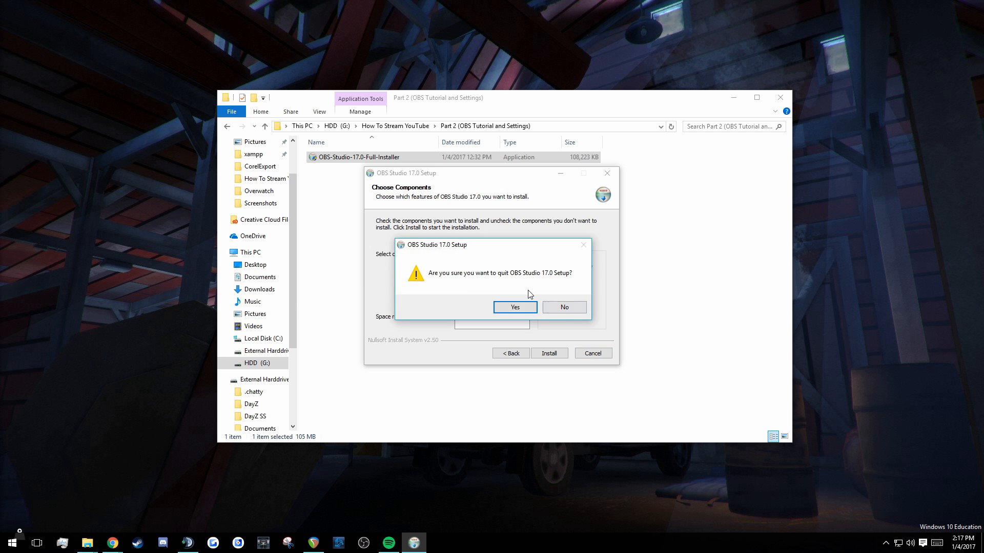
{"action": "left_click", "coordinate": [515, 306]}
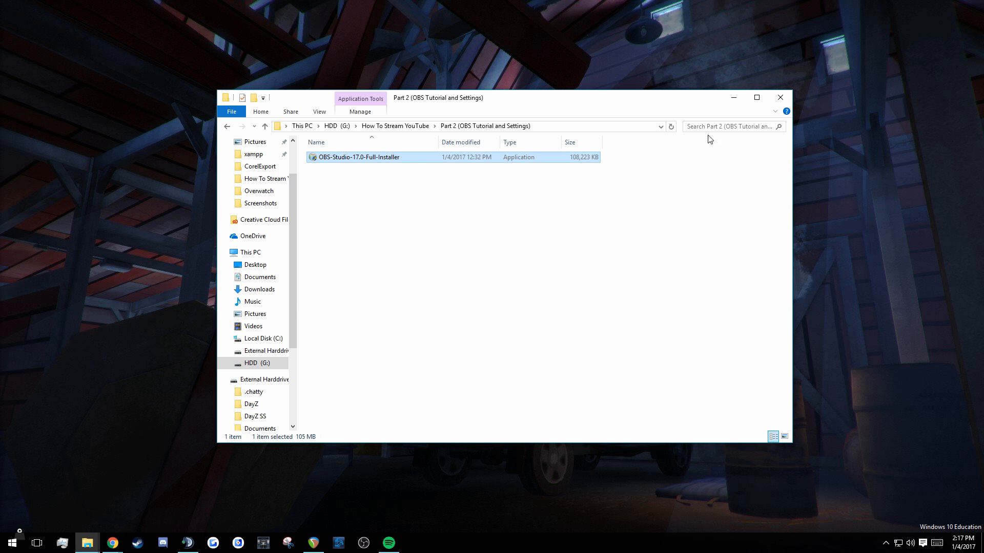
{"action": "left_click", "coordinate": [733, 98]}
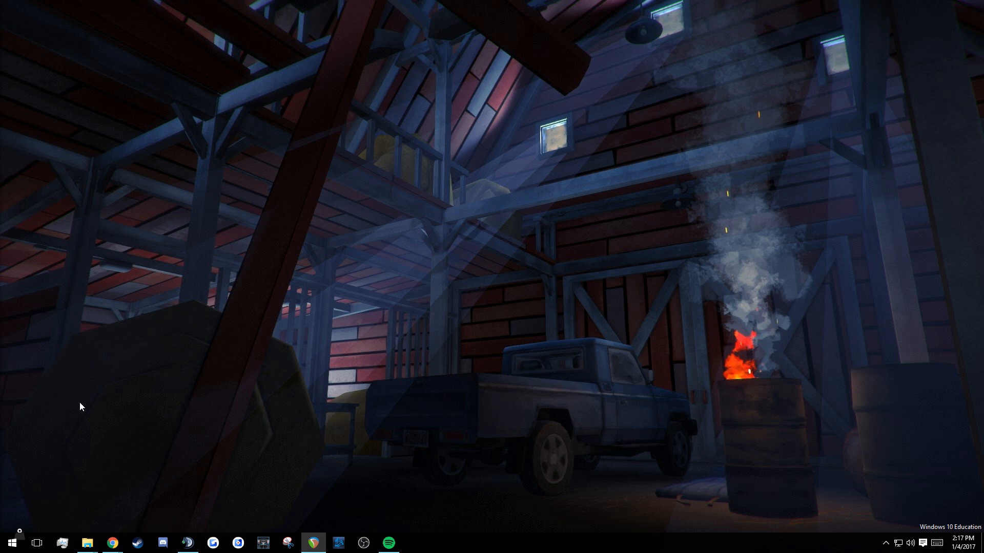
Step: Switch to OBS and add a new scene named "Game Scene"
{"action": "left_click", "coordinate": [363, 543]}
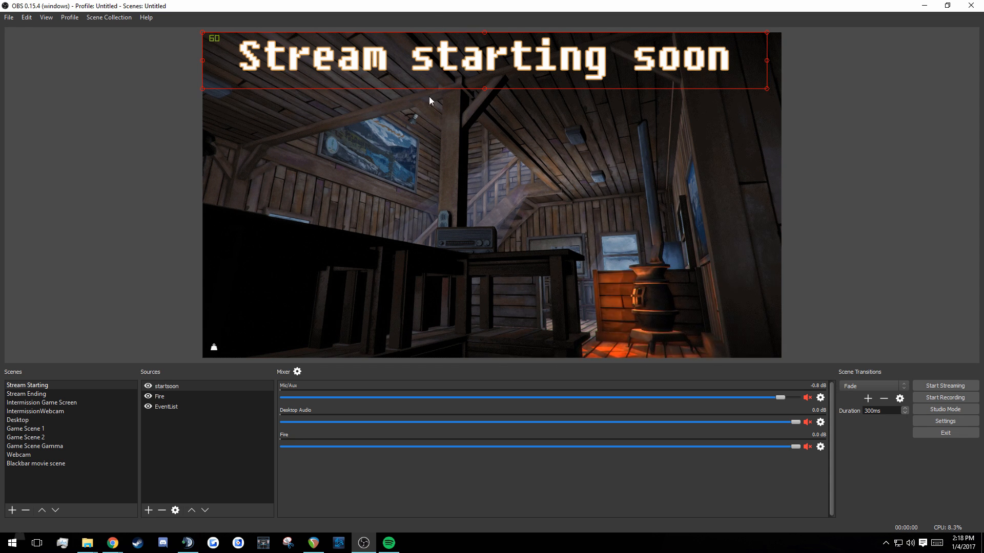
{"action": "right_click", "coordinate": [73, 480]}
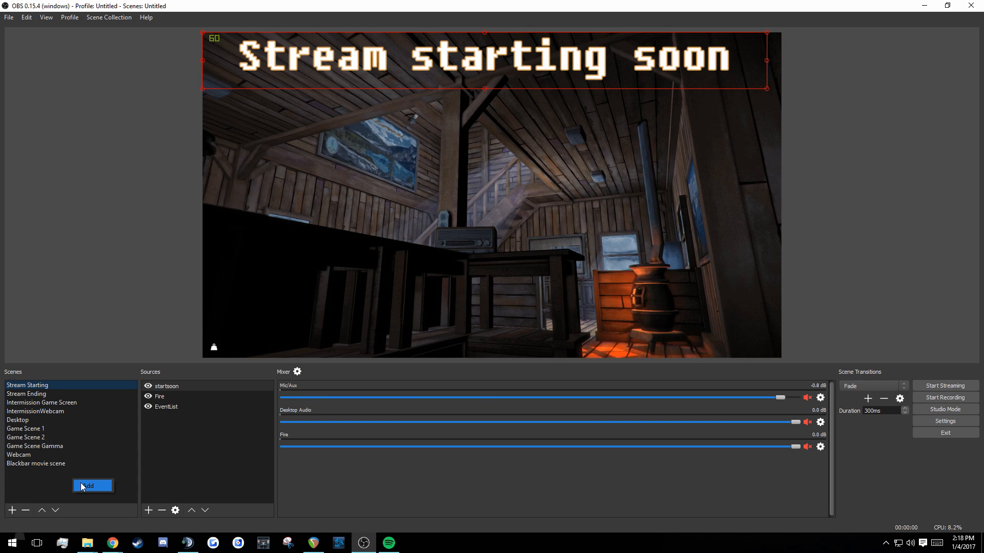
{"action": "left_click", "coordinate": [84, 485]}
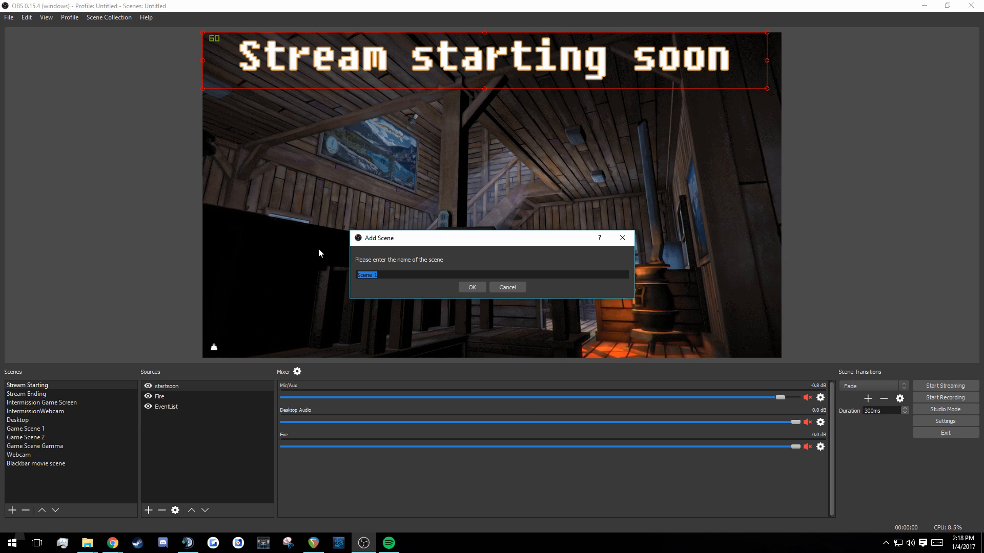
{"action": "type", "text": "Game Scene"}
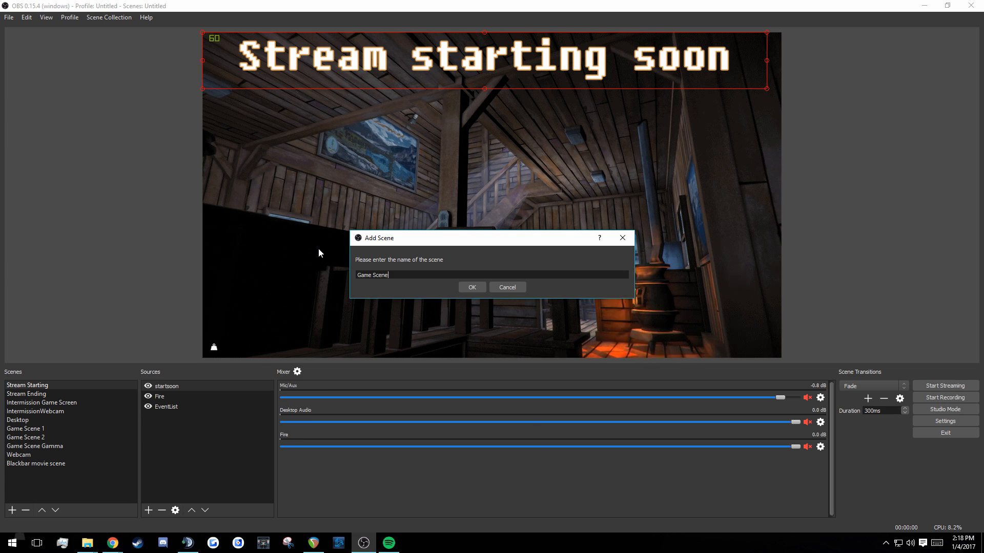
{"action": "left_click", "coordinate": [477, 290]}
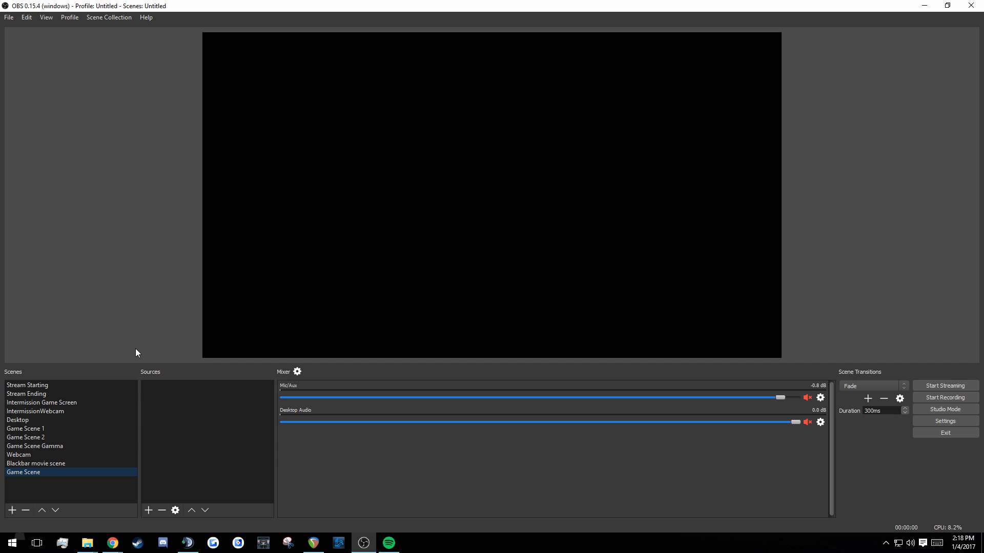
Step: Review the source types that can be added to the Game Scene
{"action": "left_click", "coordinate": [202, 408]}
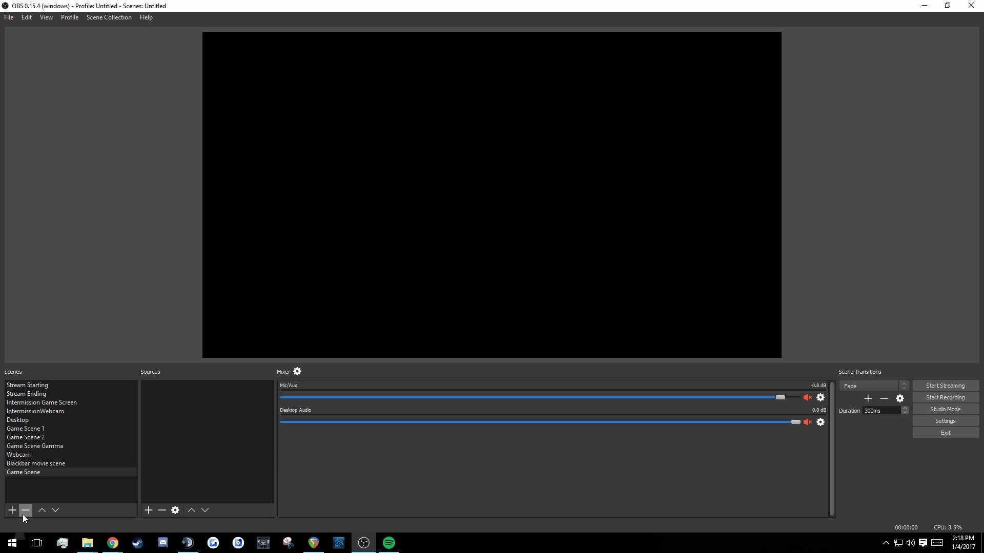
{"action": "right_click", "coordinate": [198, 420]}
{"action": "mouse_move", "coordinate": [215, 427]}
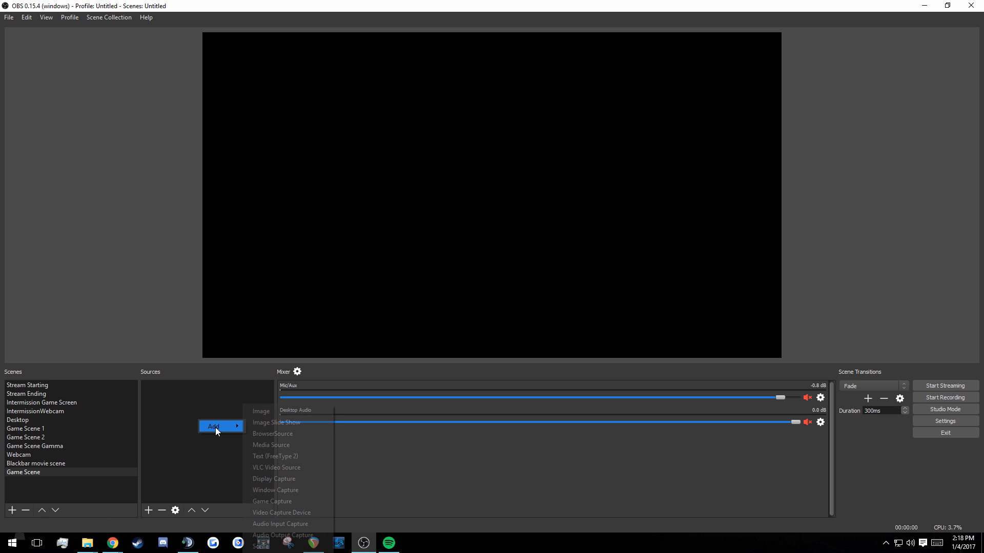
{"action": "left_click", "coordinate": [193, 460]}
{"action": "left_click", "coordinate": [150, 510]}
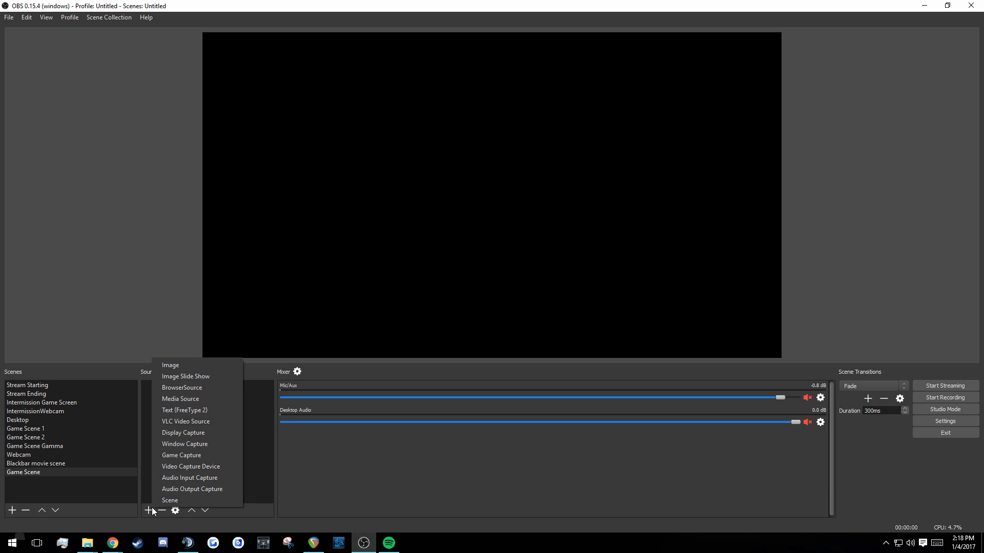
{"action": "left_click", "coordinate": [262, 431]}
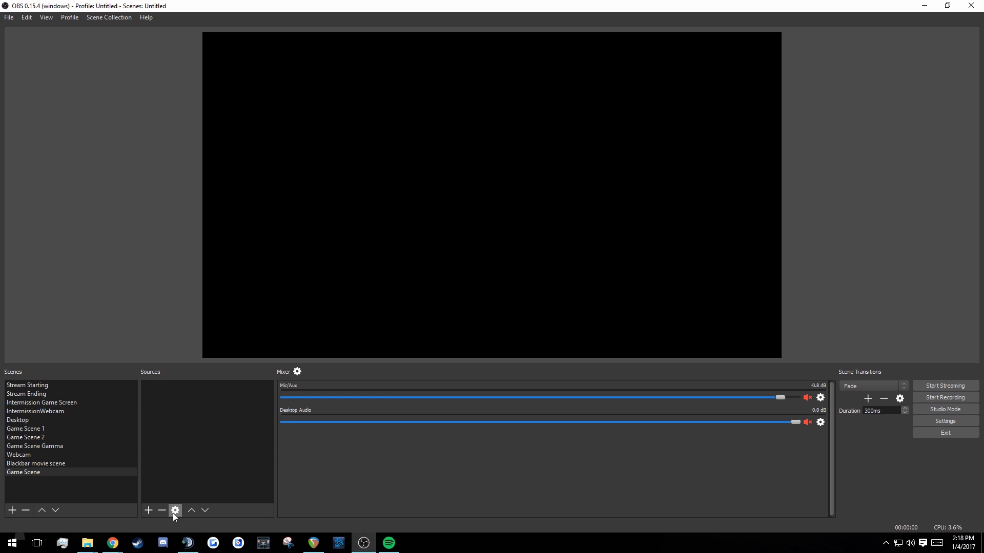
Step: Add a new Game Capture source named "RimWorld" to the Game Scene
{"action": "right_click", "coordinate": [175, 414]}
{"action": "mouse_move", "coordinate": [203, 422]}
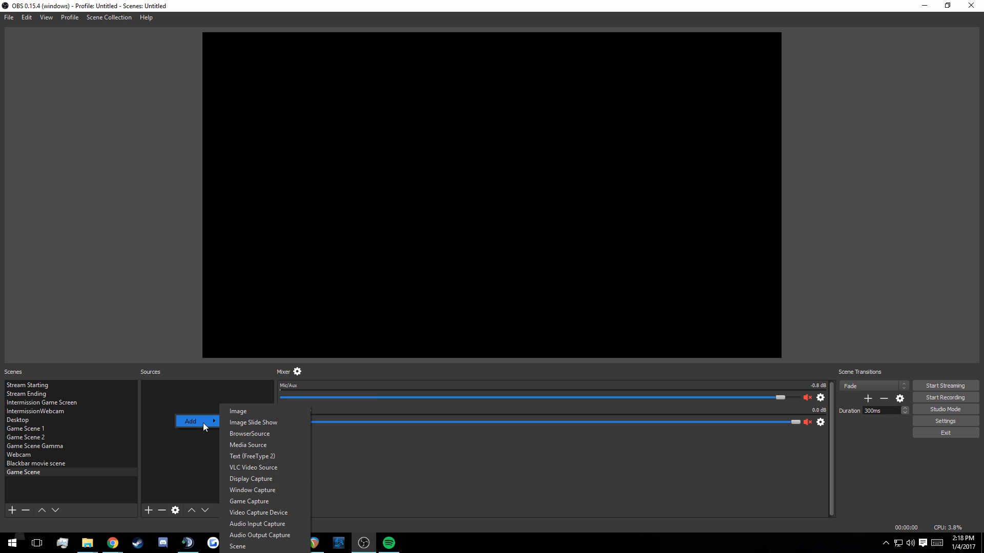
{"action": "left_click", "coordinate": [266, 505]}
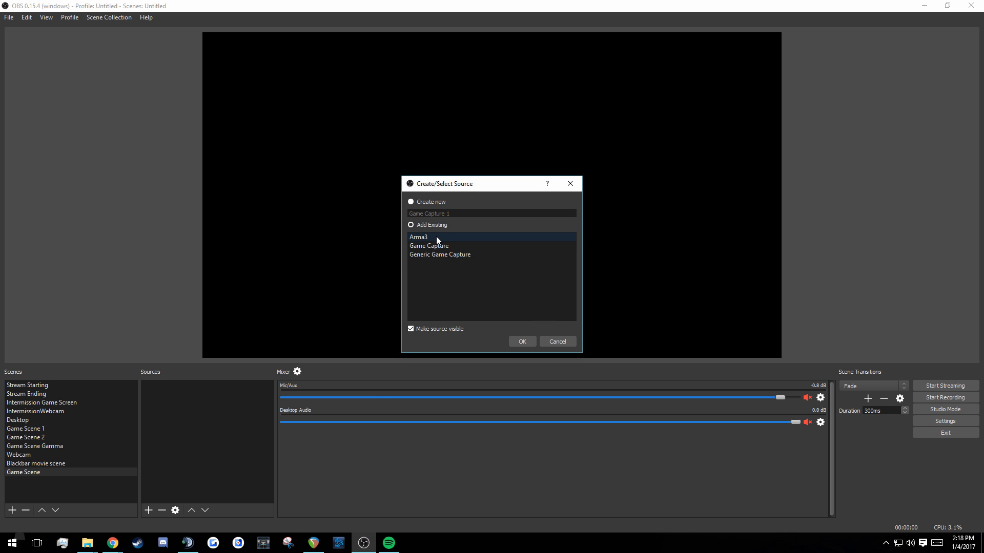
{"action": "left_click", "coordinate": [436, 202]}
{"action": "left_click_drag", "start_coordinate": [461, 213], "coordinate": [304, 218]}
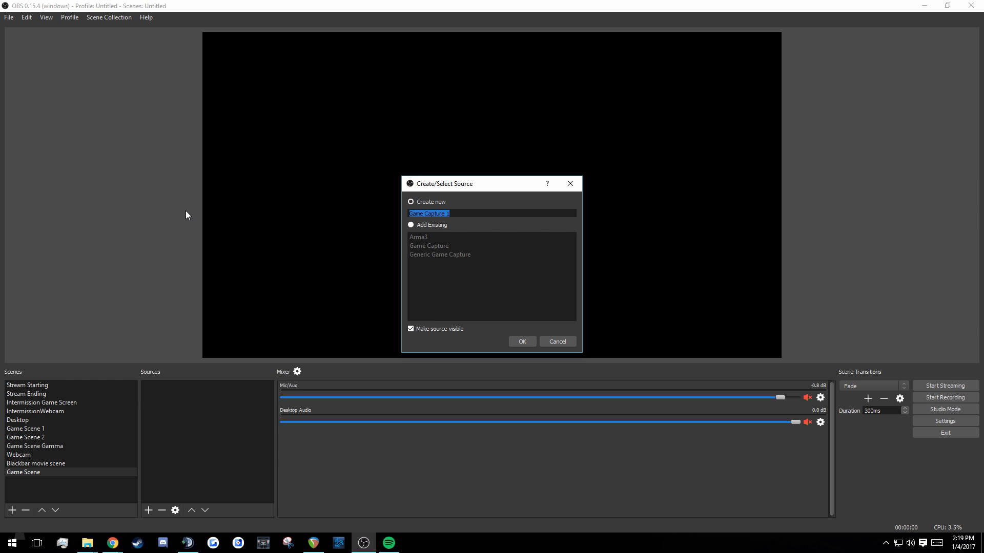
{"action": "type", "text": "RimWorld"}
{"action": "left_click", "coordinate": [521, 340]}
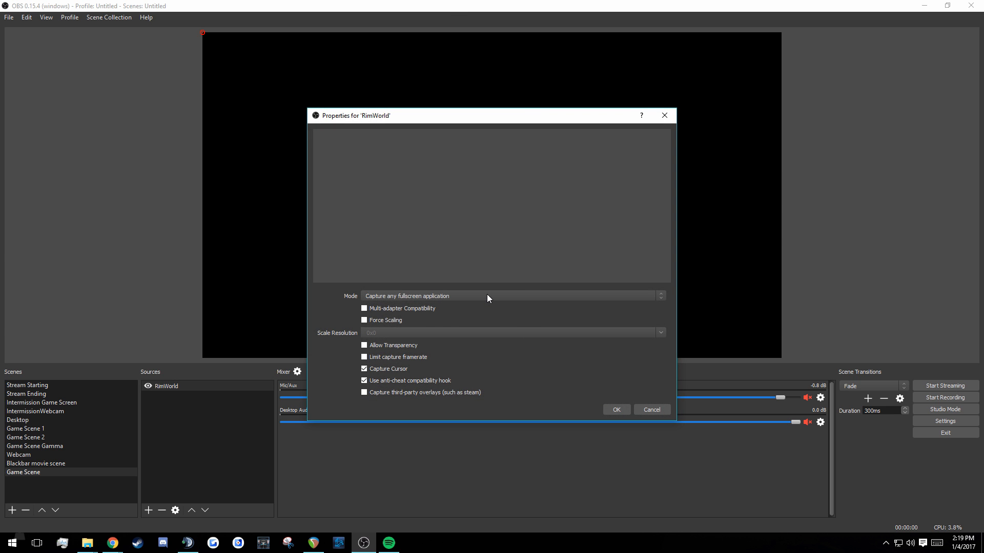
Step: Check the capture modes of the RimWorld source, enable Limit capture framerate and accept the properties
{"action": "left_click", "coordinate": [487, 297]}
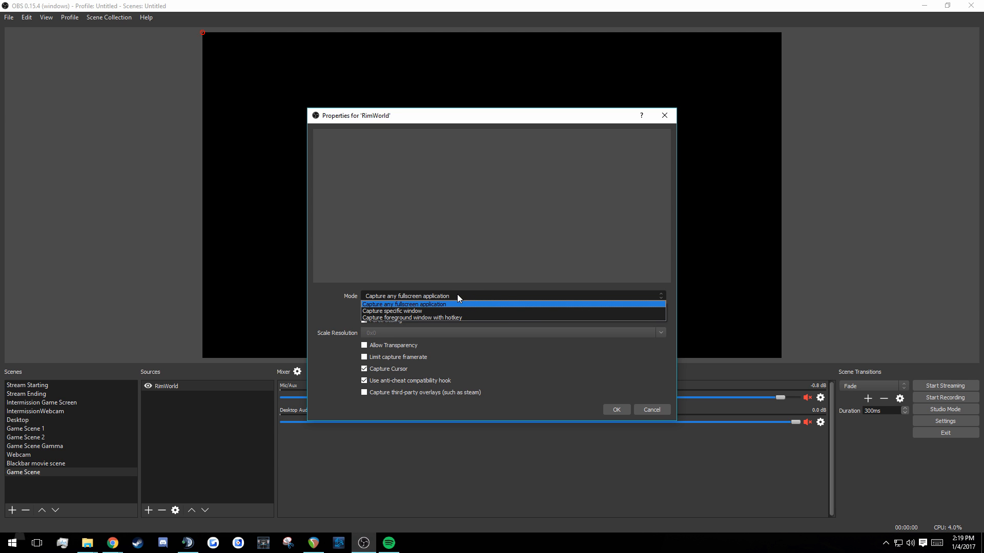
{"action": "left_click", "coordinate": [458, 296]}
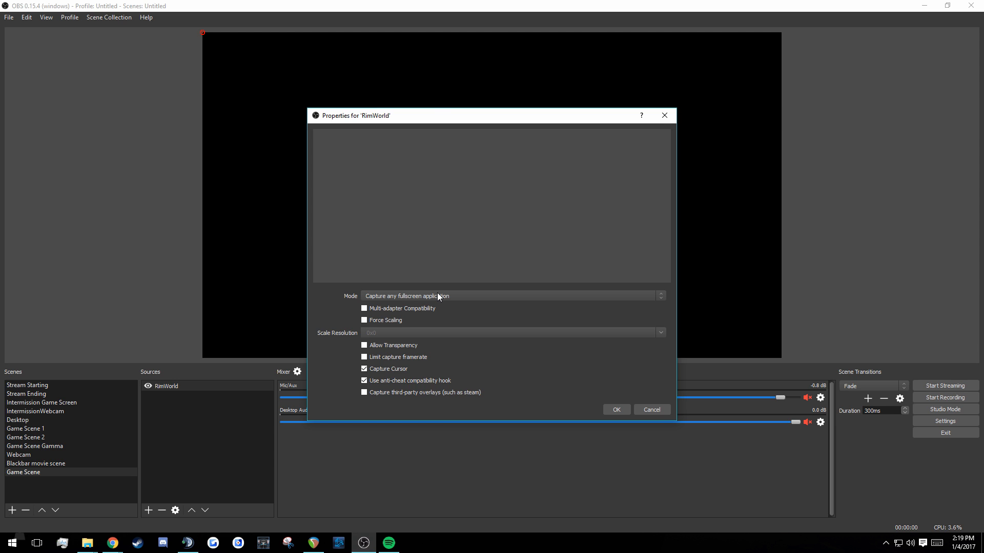
{"action": "left_click", "coordinate": [438, 294]}
{"action": "left_click", "coordinate": [474, 295]}
{"action": "left_click", "coordinate": [364, 358]}
{"action": "left_click", "coordinate": [623, 411]}
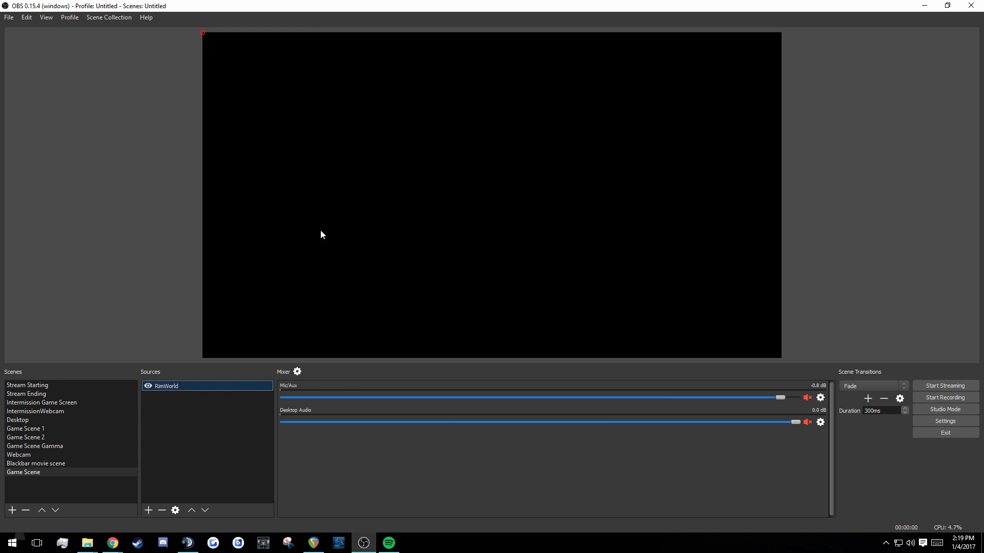
{"action": "right_click", "coordinate": [216, 397]}
{"action": "mouse_move", "coordinate": [232, 406]}
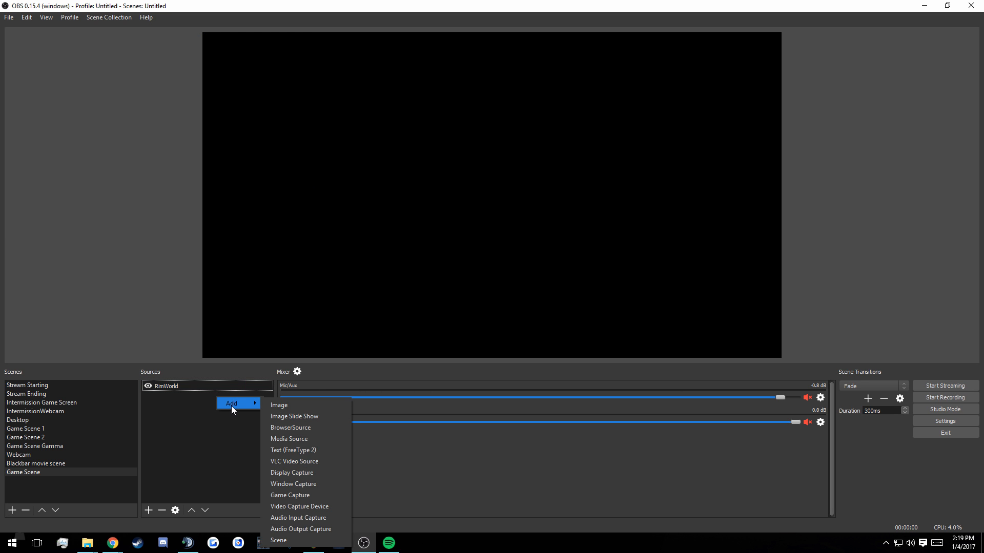
{"action": "left_click", "coordinate": [304, 428]}
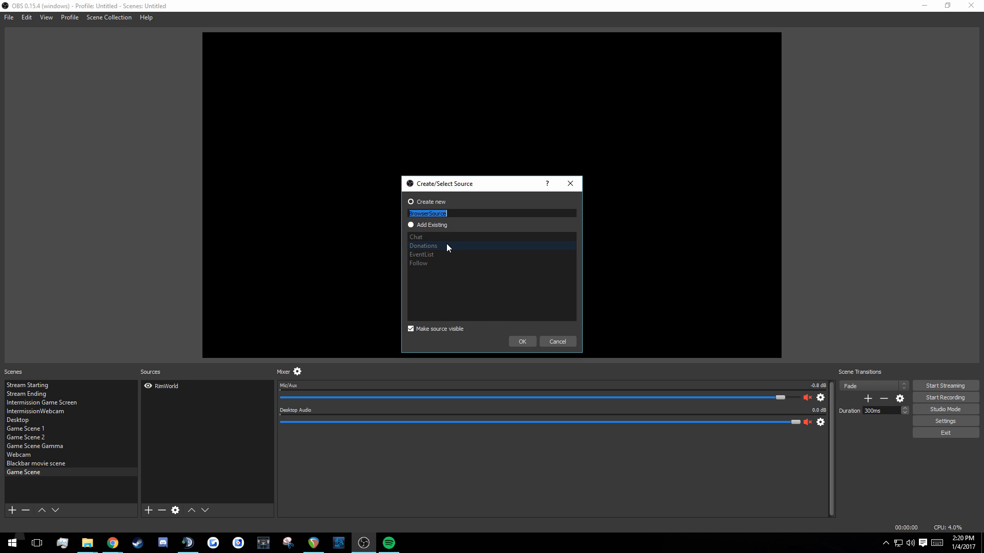
{"action": "left_click", "coordinate": [533, 340]}
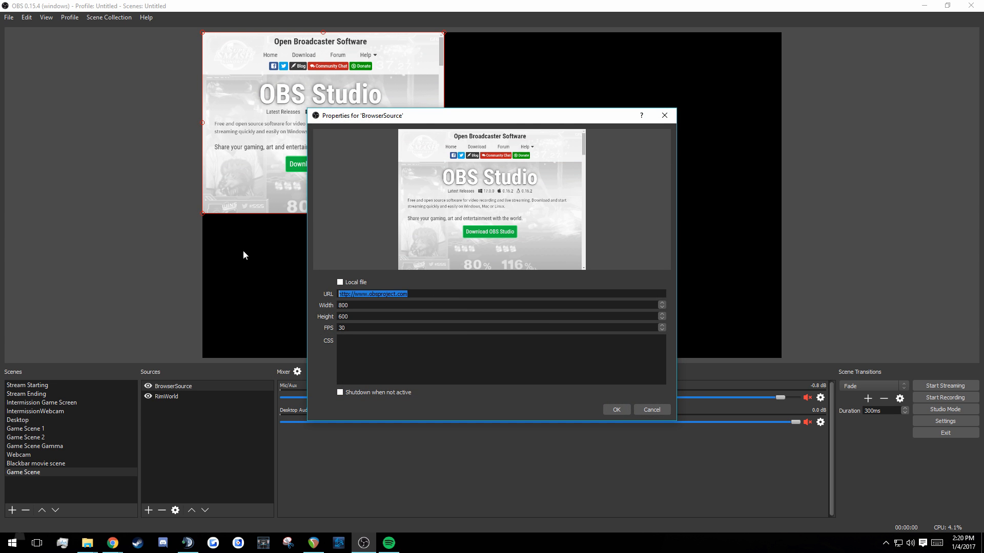
{"action": "left_click", "coordinate": [651, 410]}
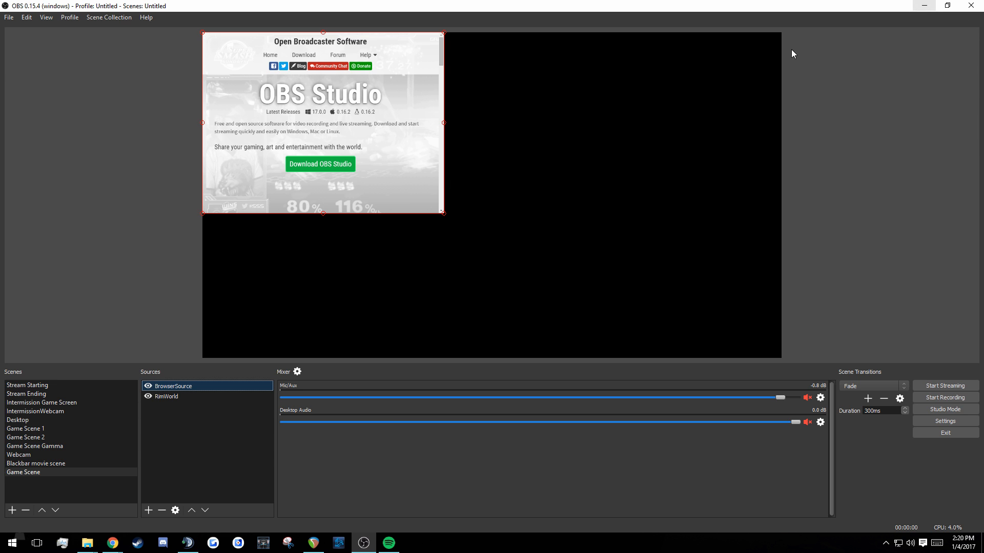
{"action": "key", "text": "Delete"}
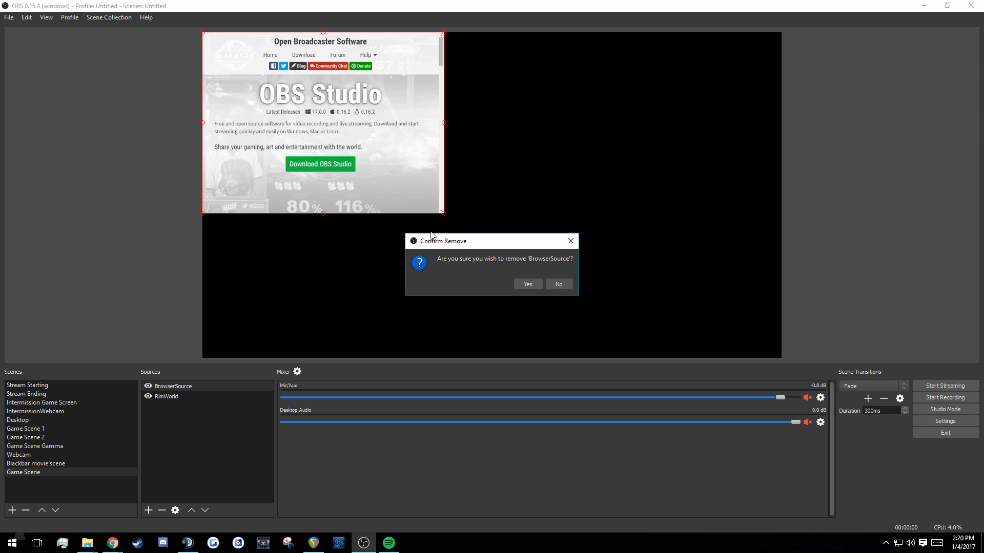
{"action": "left_click", "coordinate": [526, 280]}
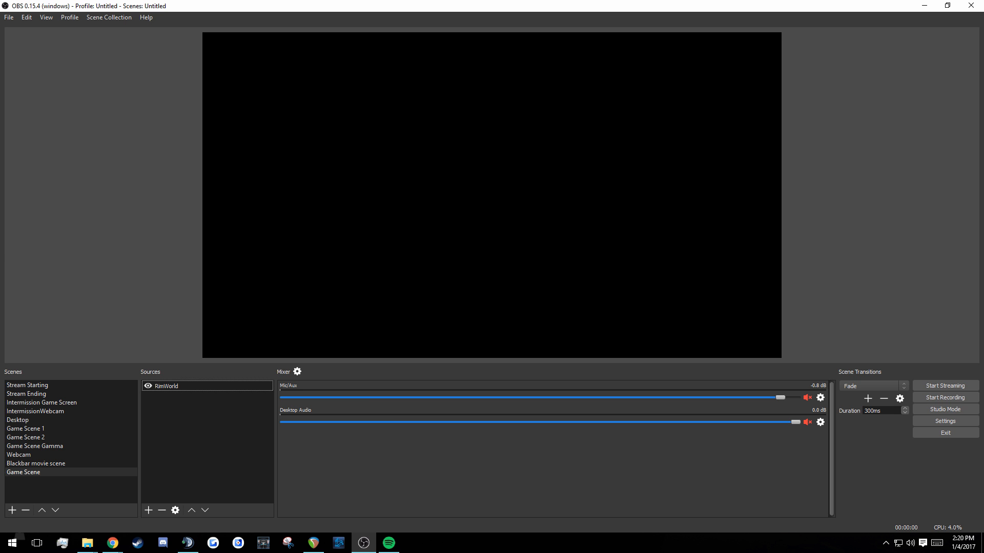
Step: Switch to the Streamlabs login page in Chrome, connect with Twitch and authorize Streamlabs to use the account
{"action": "key", "text": "alt+Tab"}
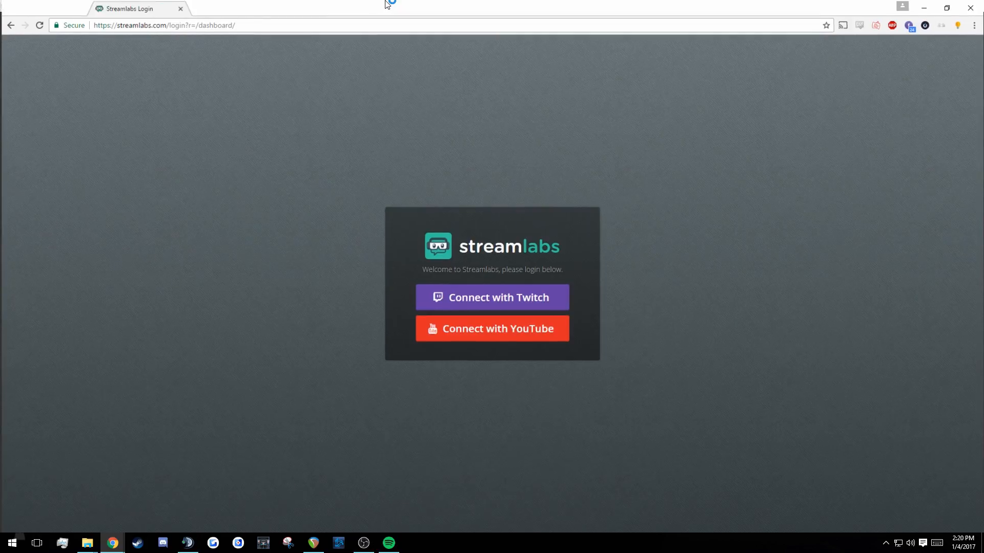
{"action": "left_click", "coordinate": [444, 306]}
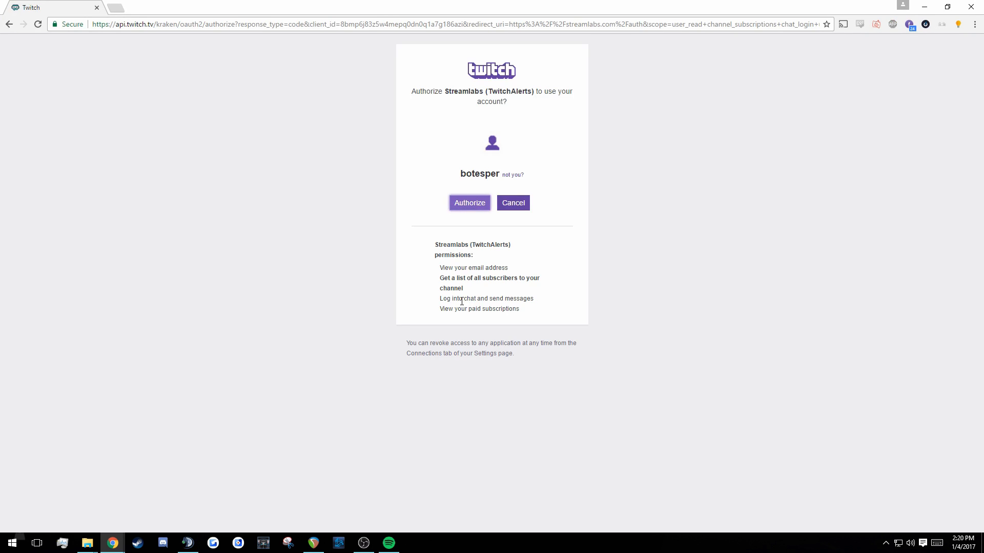
{"action": "left_click", "coordinate": [480, 206]}
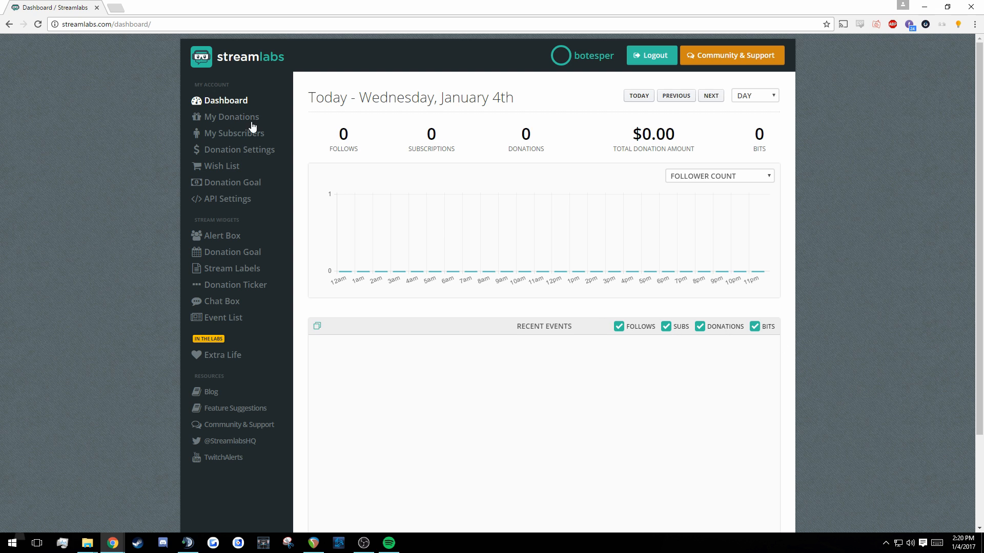
Step: Open the Streamlabs Alert Box widget page and look over its alert settings and widget URL
{"action": "left_click", "coordinate": [238, 239]}
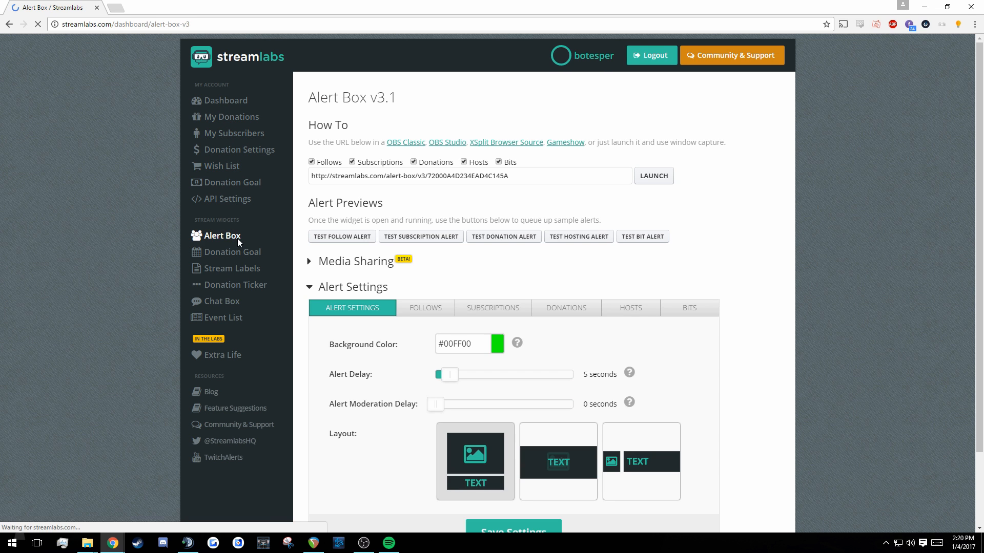
{"action": "scroll", "coordinate": [563, 286], "scroll_direction": "down", "scroll_amount": 3}
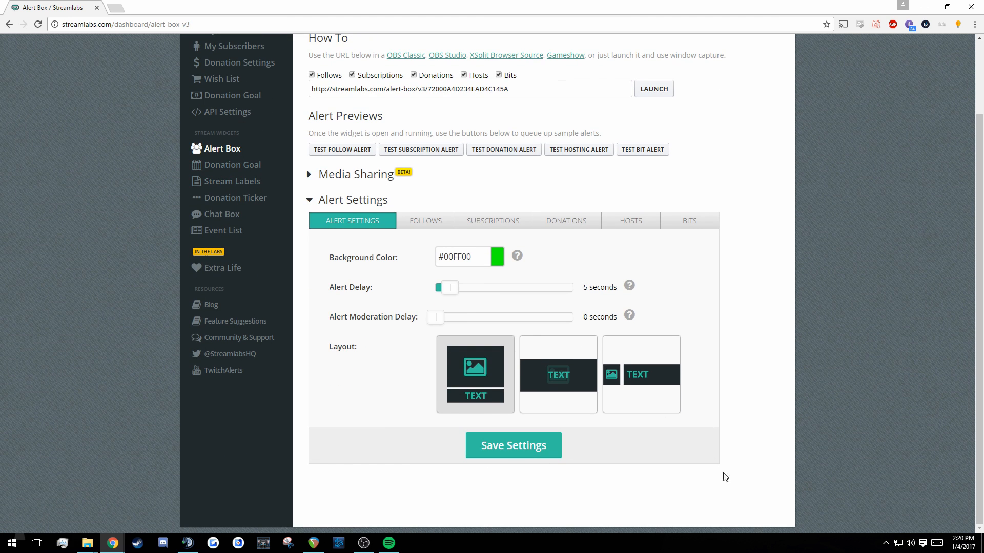
{"action": "scroll", "coordinate": [979, 410], "scroll_direction": "up", "scroll_amount": 3}
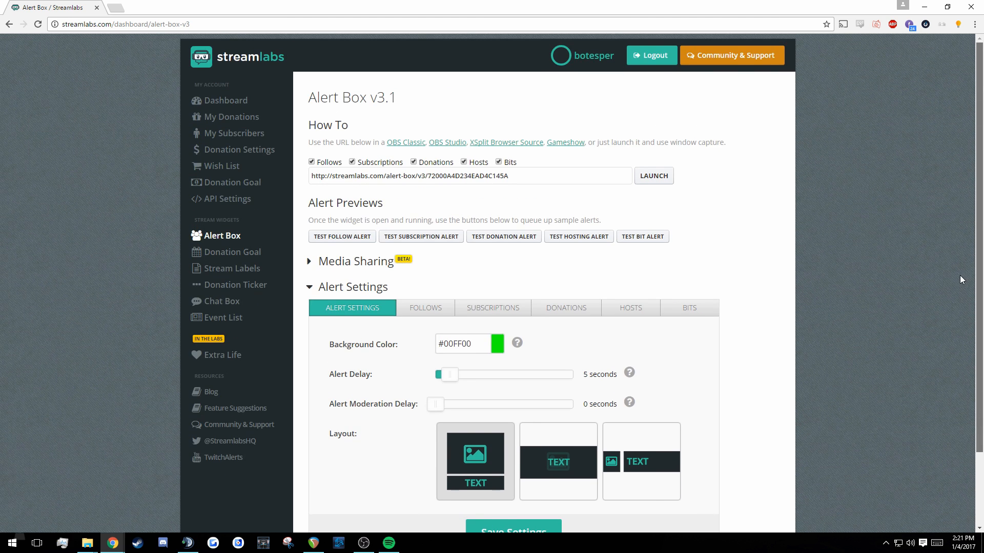
{"action": "left_click_drag", "start_coordinate": [327, 176], "coordinate": [545, 187]}
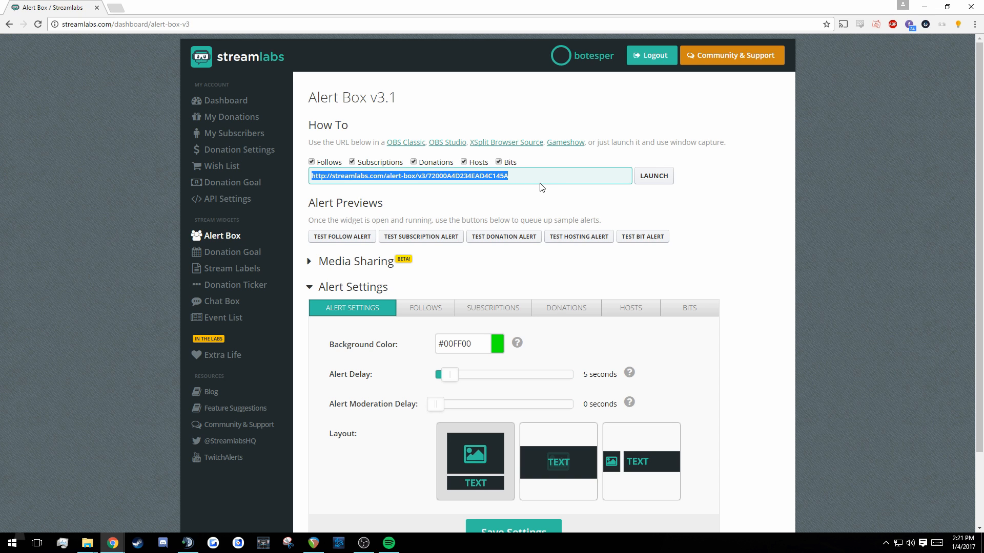
{"action": "left_click", "coordinate": [533, 193]}
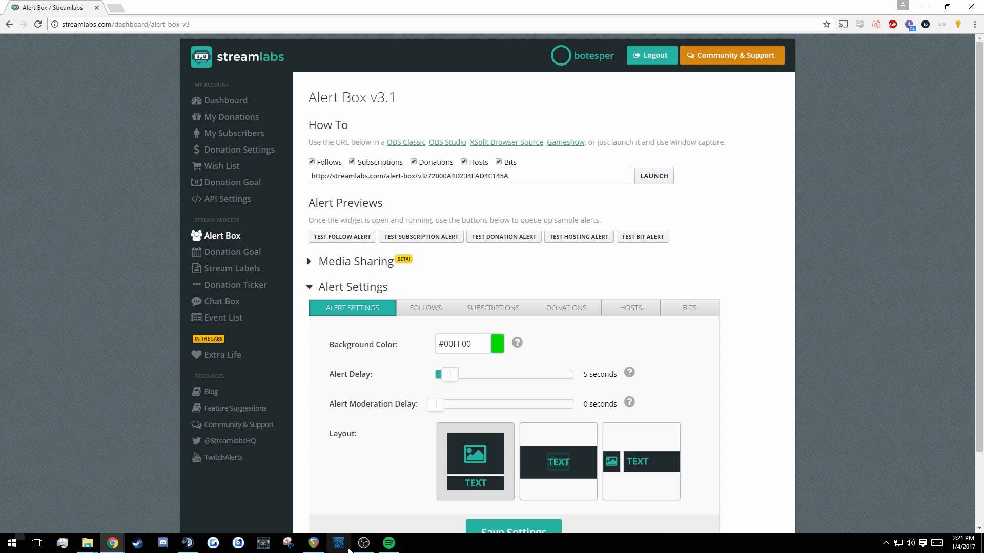
Step: Switch to OBS and add a new BrowserSource named "Follows" to the Game Scene
{"action": "left_click", "coordinate": [365, 543]}
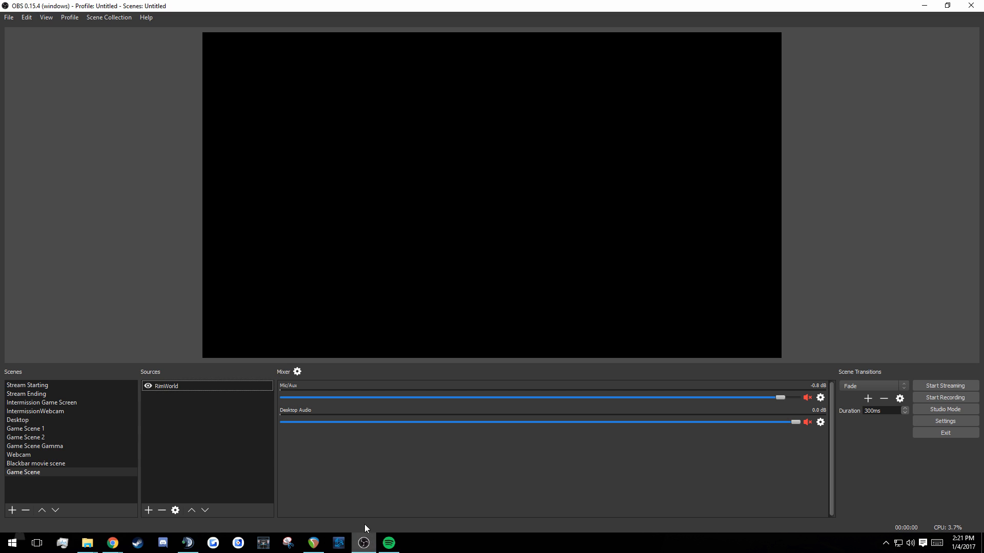
{"action": "right_click", "coordinate": [189, 395]}
{"action": "mouse_move", "coordinate": [198, 400]}
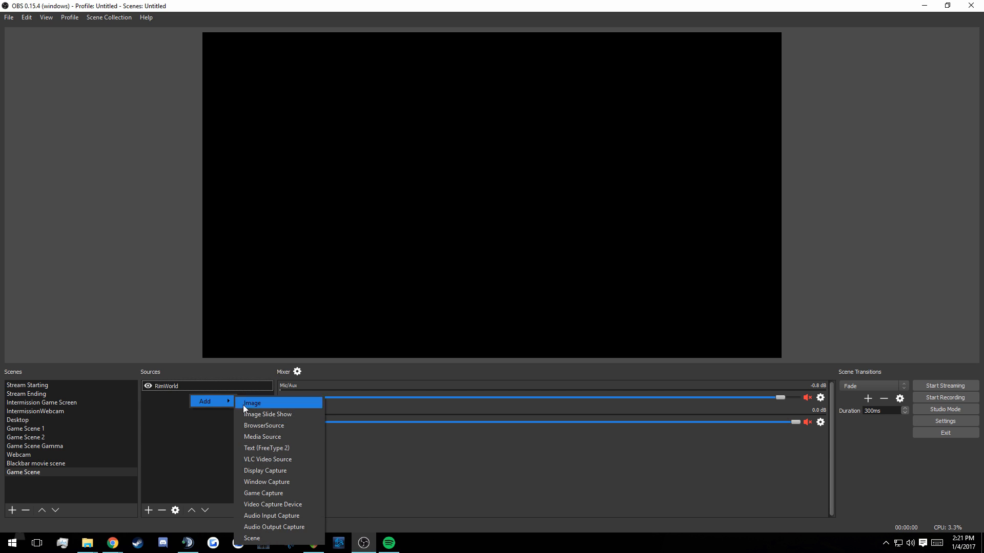
{"action": "left_click", "coordinate": [259, 427]}
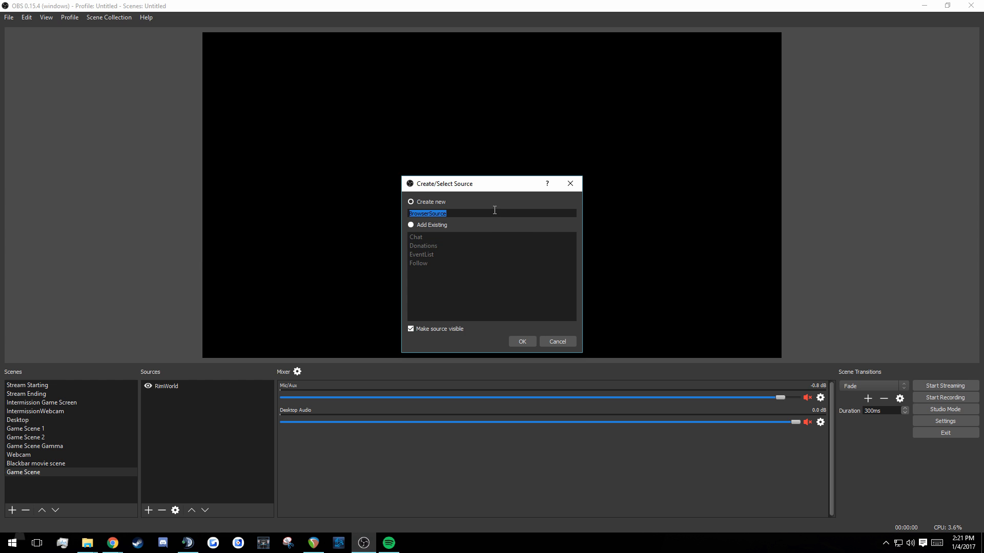
{"action": "type", "text": "Follows"}
{"action": "left_click", "coordinate": [514, 340]}
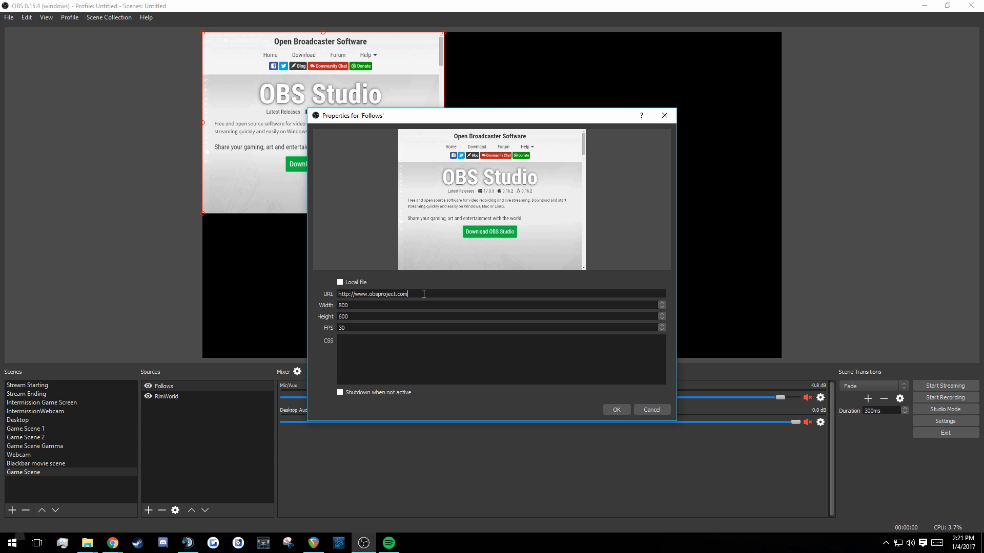
Step: In the Streamlabs Alert Box, turn off Subscriptions, Donations, Hosts and Bits, and copy the widget URL for Follows only
{"action": "key", "text": "ctrl+a"}
{"action": "left_click", "coordinate": [113, 543]}
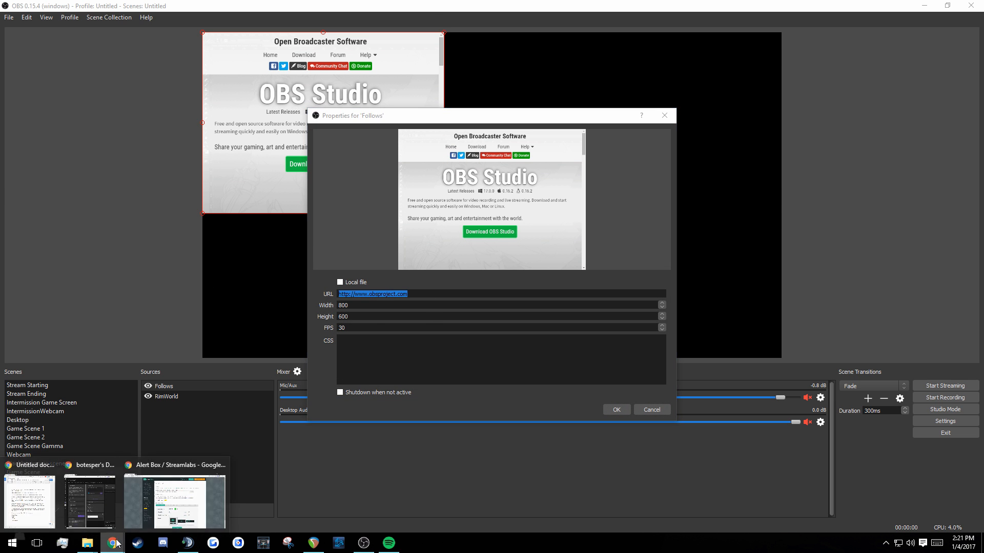
{"action": "left_click", "coordinate": [174, 507]}
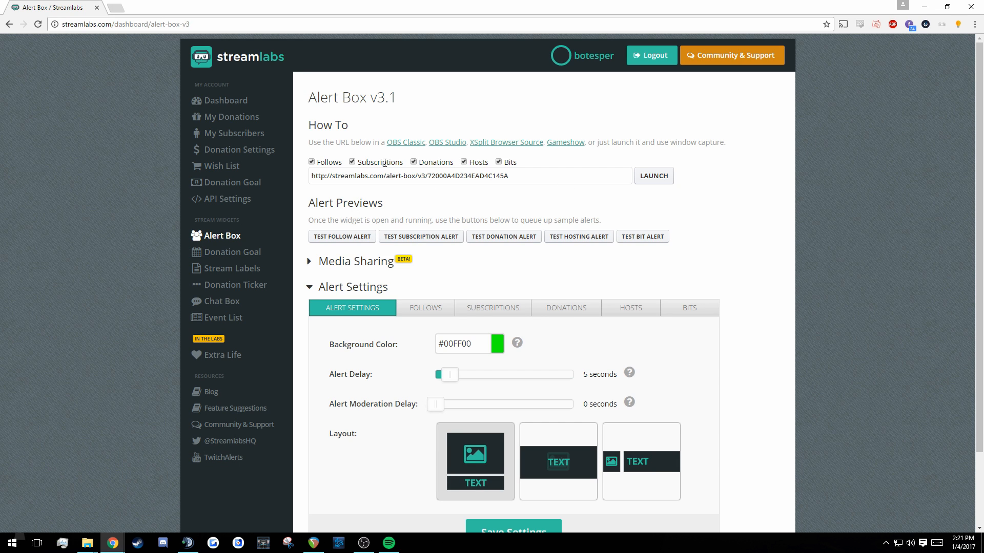
{"action": "left_click", "coordinate": [352, 162]}
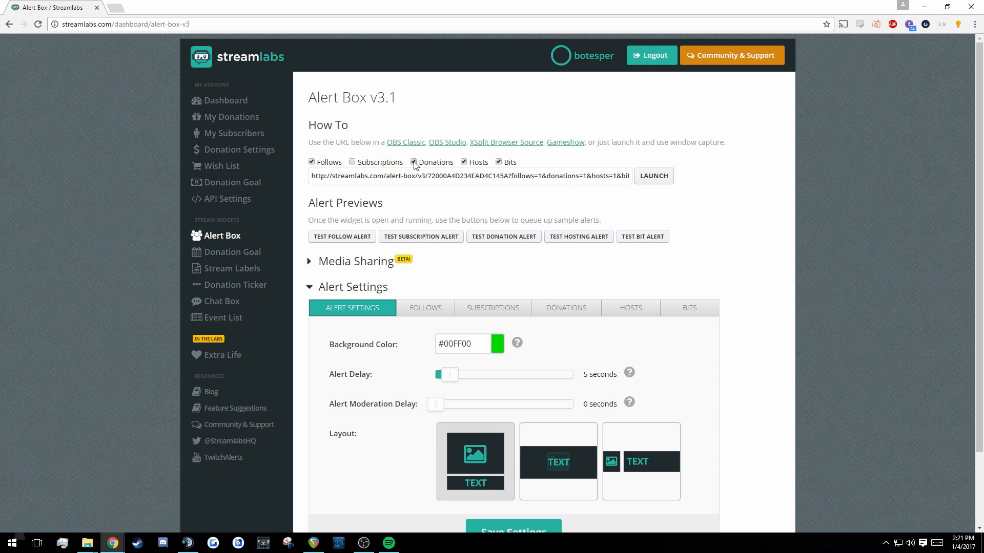
{"action": "left_click", "coordinate": [413, 163]}
{"action": "left_click", "coordinate": [464, 162]}
{"action": "left_click", "coordinate": [499, 162]}
{"action": "left_click_drag", "start_coordinate": [628, 176], "coordinate": [106, 146]}
{"action": "key", "text": "ctrl+c"}
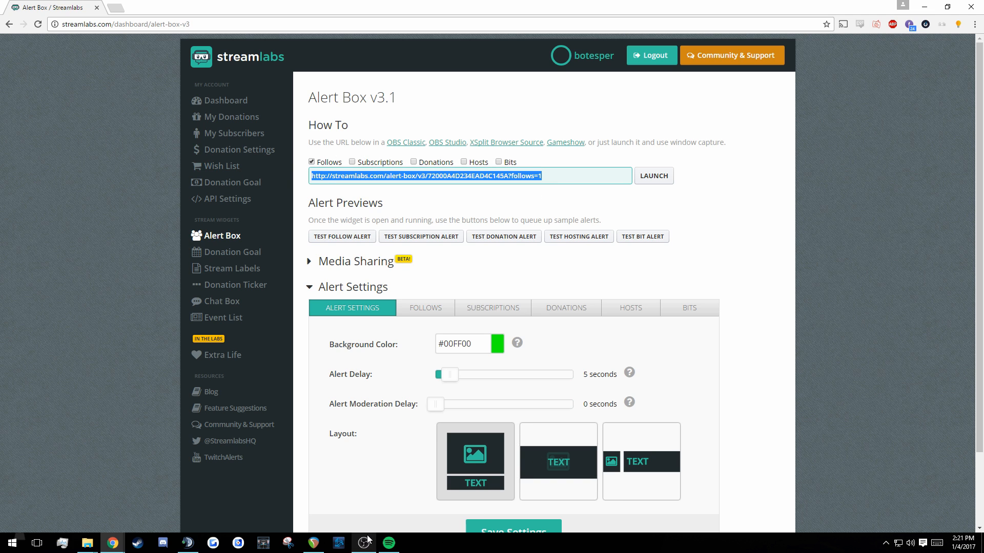
Step: Back in OBS, replace the Follows source's URL with the copied private alert box URL and accept the properties
{"action": "left_click", "coordinate": [367, 539]}
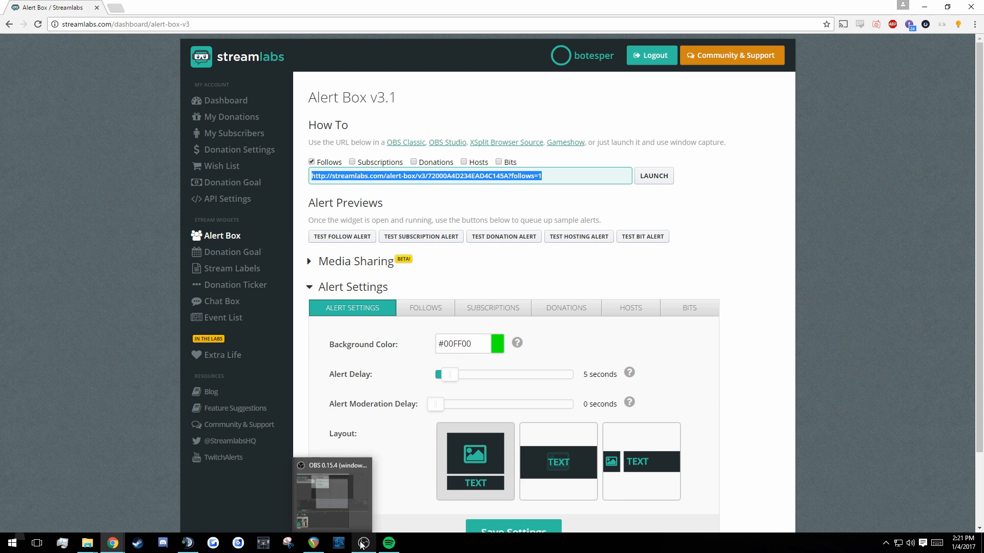
{"action": "key", "text": "ctrl+v"}
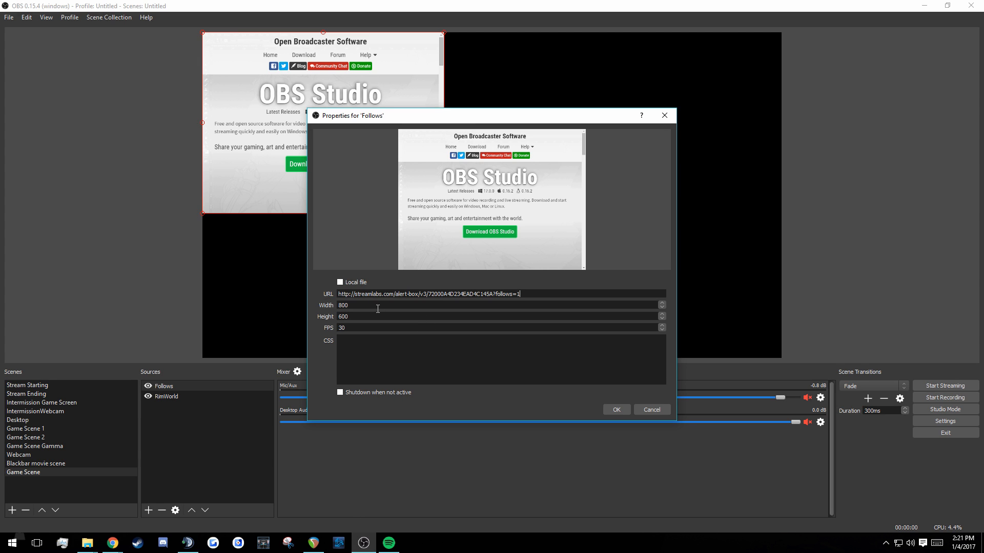
{"action": "left_click", "coordinate": [359, 317]}
{"action": "key", "text": "Tab"}
{"action": "double_click", "coordinate": [359, 306]}
{"action": "left_click", "coordinate": [360, 329]}
{"action": "key", "text": "Tab"}
{"action": "left_click_drag", "start_coordinate": [349, 303], "coordinate": [304, 283]}
{"action": "key", "text": "Tab"}
{"action": "left_click_drag", "start_coordinate": [355, 308], "coordinate": [333, 318]}
{"action": "left_click", "coordinate": [625, 410]}
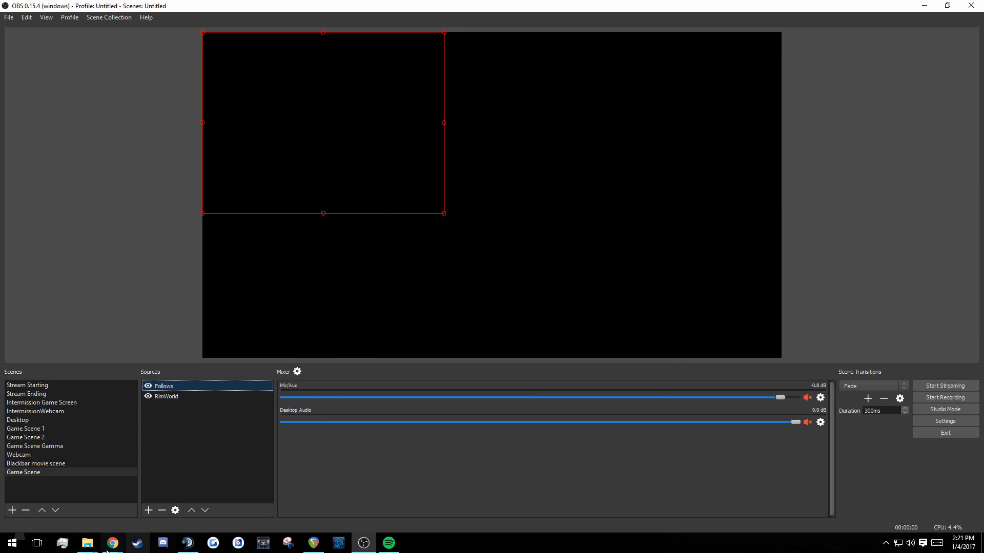
Step: Arrange the Streamlabs browser window and OBS side by side on the screen
{"action": "mouse_move", "coordinate": [114, 547]}
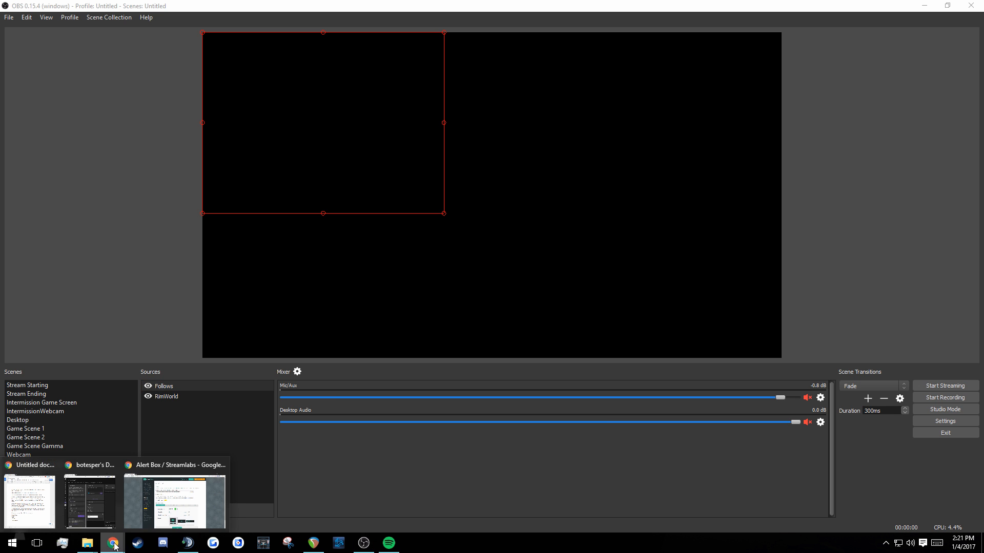
{"action": "left_click", "coordinate": [176, 499]}
{"action": "left_click_drag", "start_coordinate": [465, 7], "coordinate": [981, 201]}
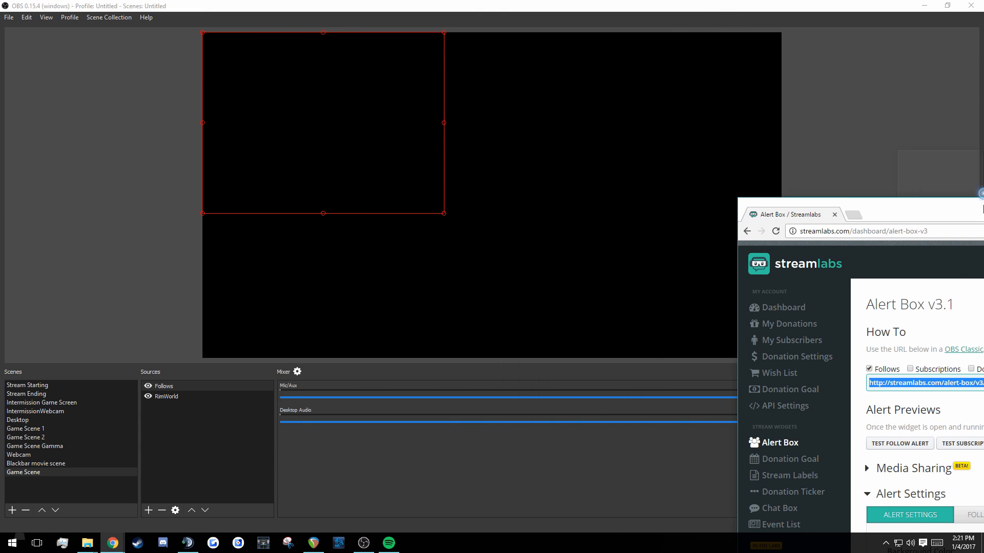
{"action": "left_click", "coordinate": [161, 116]}
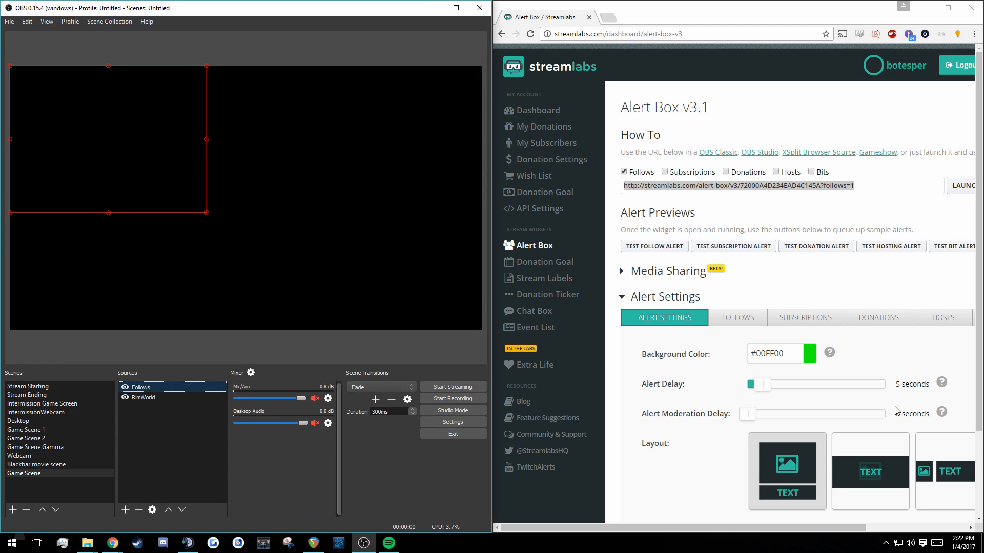
Step: Send a test follow alert from the Streamlabs Alert Box to try out the Follows source
{"action": "scroll", "coordinate": [869, 473], "scroll_direction": "down", "scroll_amount": 1}
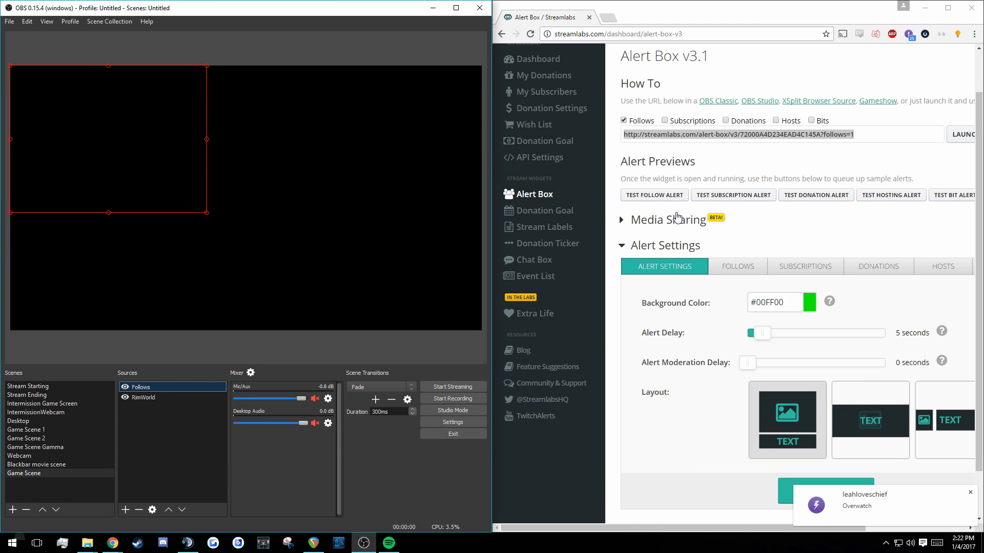
{"action": "left_click", "coordinate": [665, 199]}
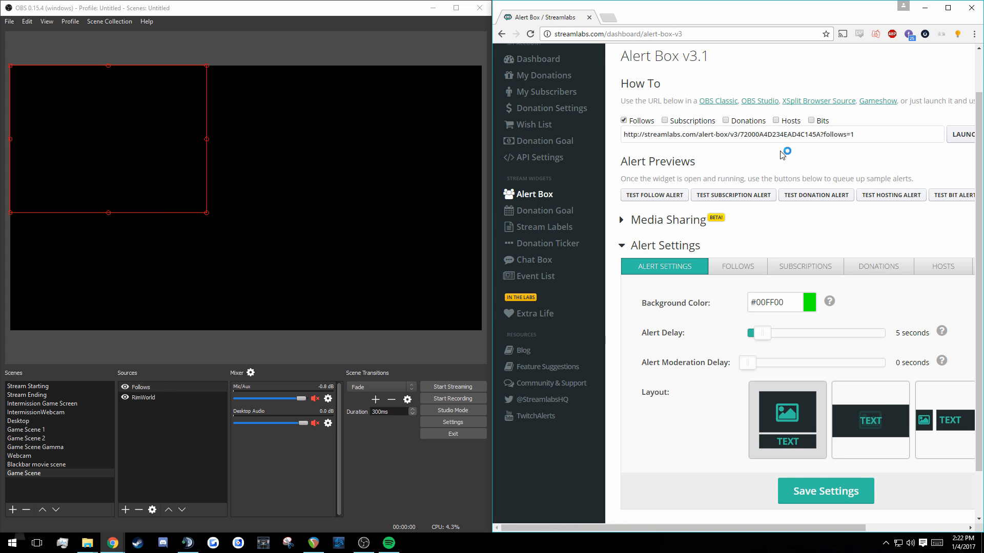
{"action": "scroll", "coordinate": [782, 153], "scroll_direction": "down", "scroll_amount": 2}
{"action": "scroll", "coordinate": [683, 258], "scroll_direction": "up", "scroll_amount": 2}
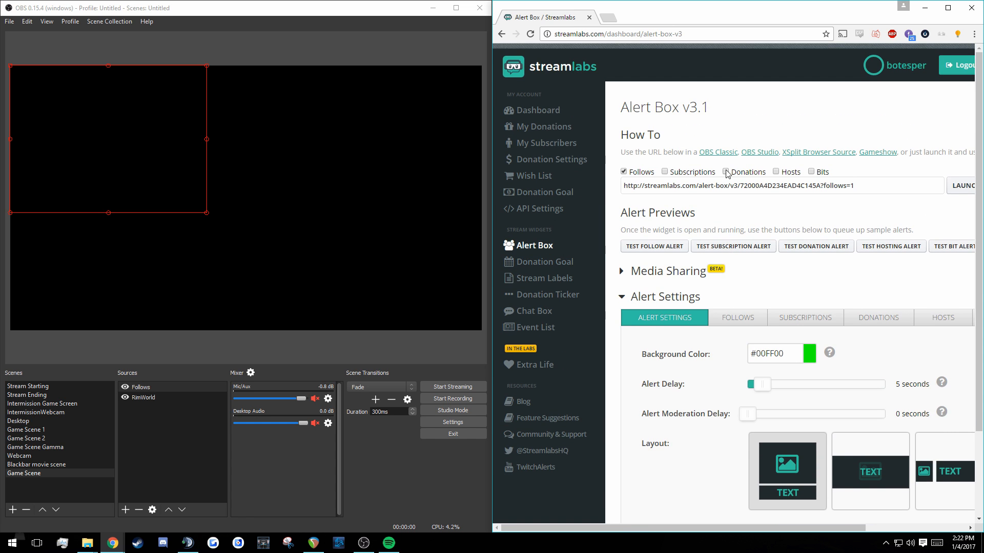
{"action": "left_click", "coordinate": [124, 509]}
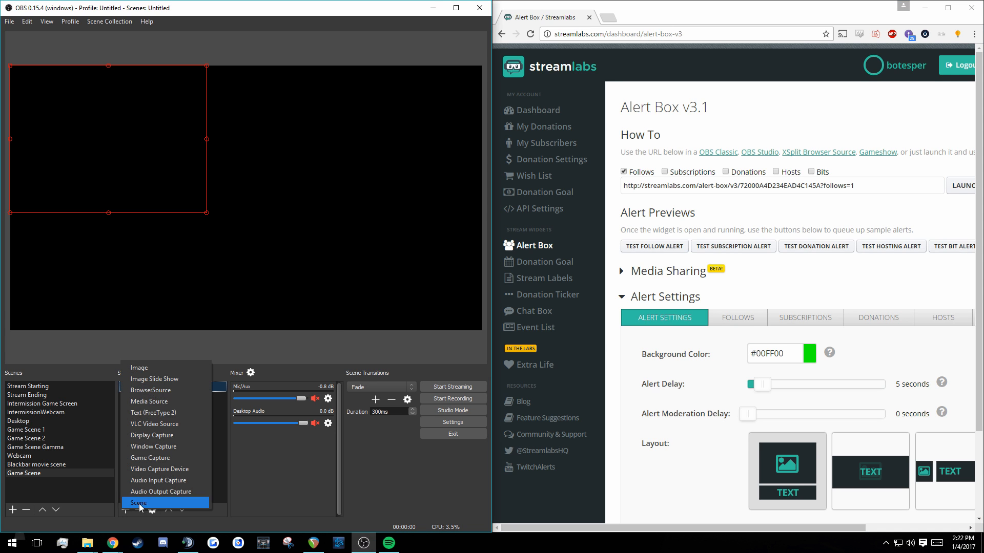
{"action": "left_click", "coordinate": [164, 391]}
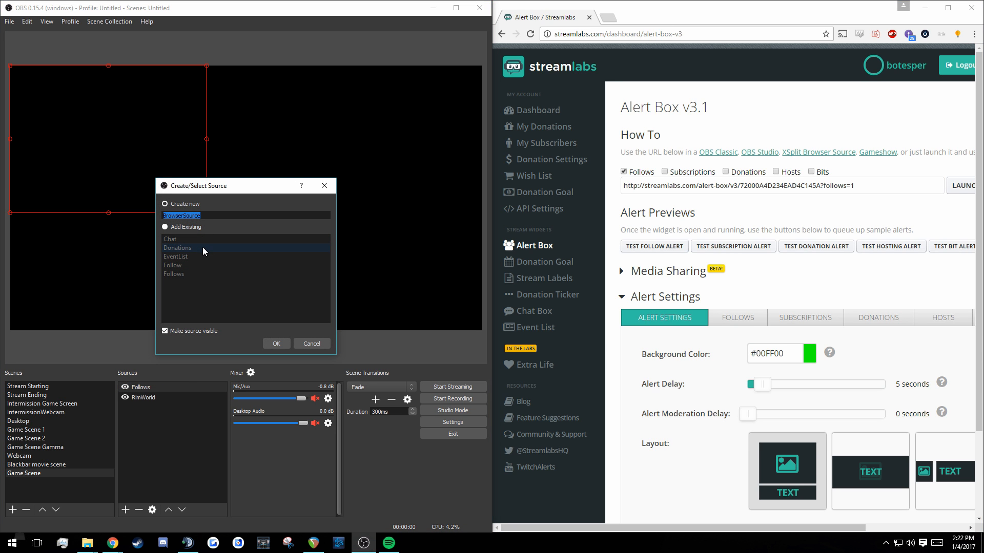
{"action": "left_click", "coordinate": [312, 343]}
{"action": "left_click", "coordinate": [325, 347]}
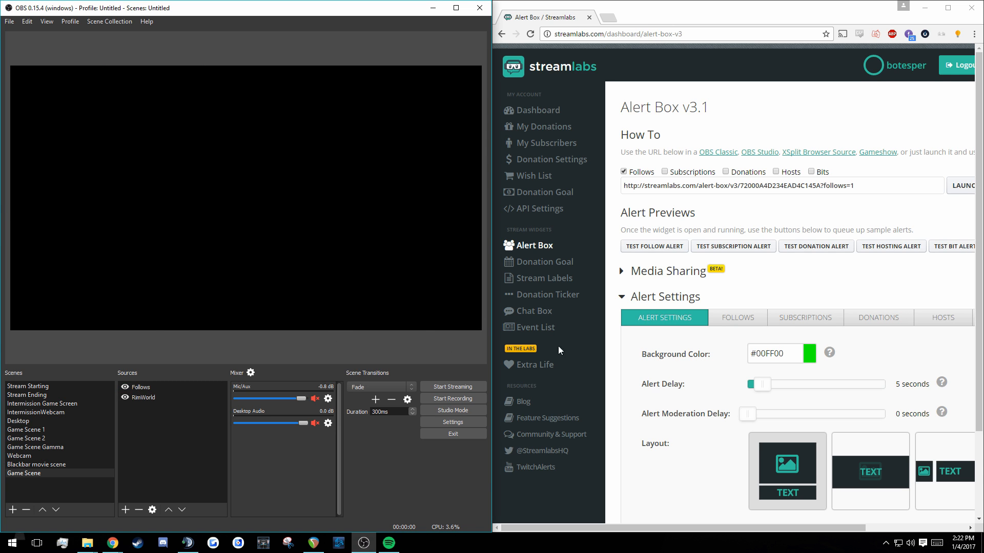
Step: Open the Streamlabs Event List widget, look through its preview and settings, and send a test bits event
{"action": "left_click", "coordinate": [561, 327]}
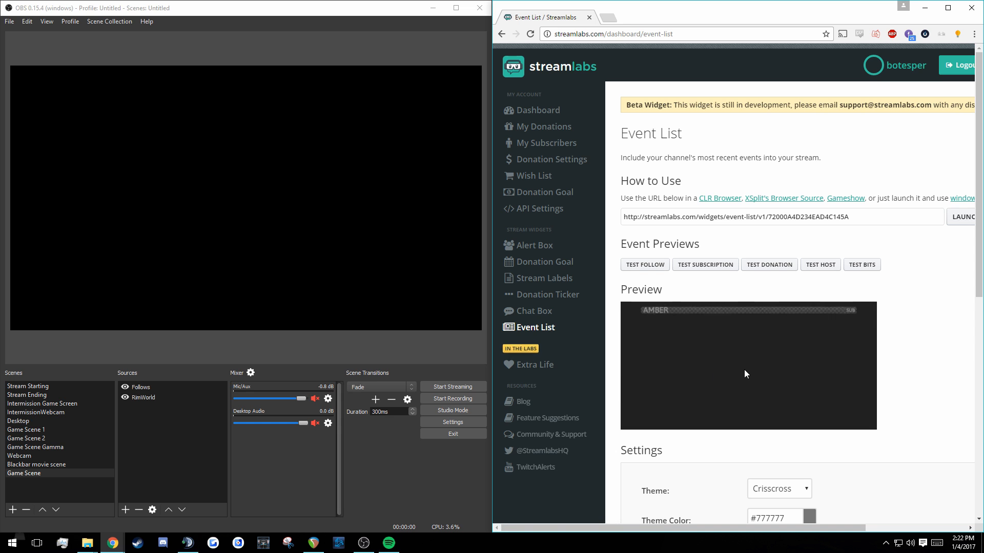
{"action": "scroll", "coordinate": [744, 370], "scroll_direction": "down", "scroll_amount": 2}
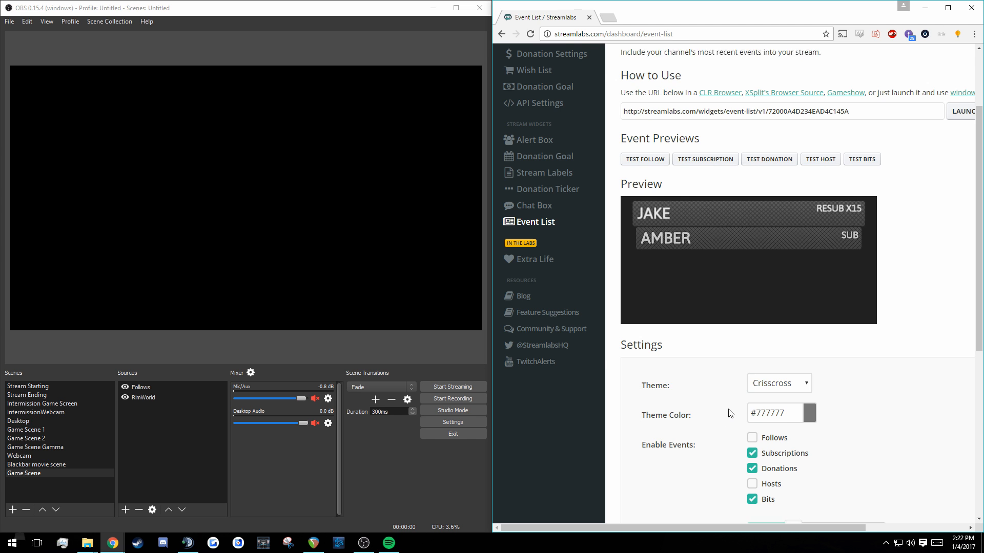
{"action": "scroll", "coordinate": [735, 397], "scroll_direction": "down", "scroll_amount": 3}
{"action": "scroll", "coordinate": [736, 397], "scroll_direction": "up", "scroll_amount": 3}
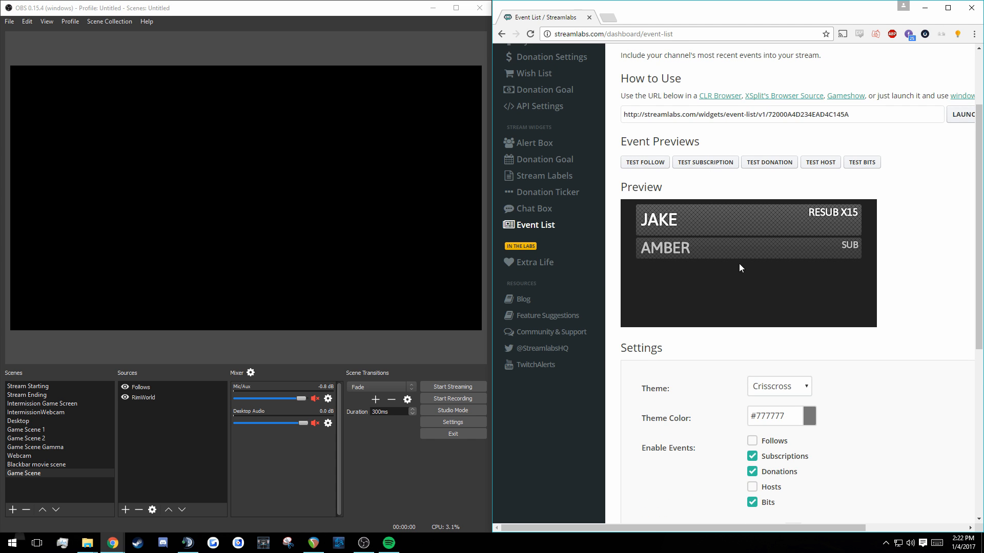
{"action": "left_click", "coordinate": [877, 169]}
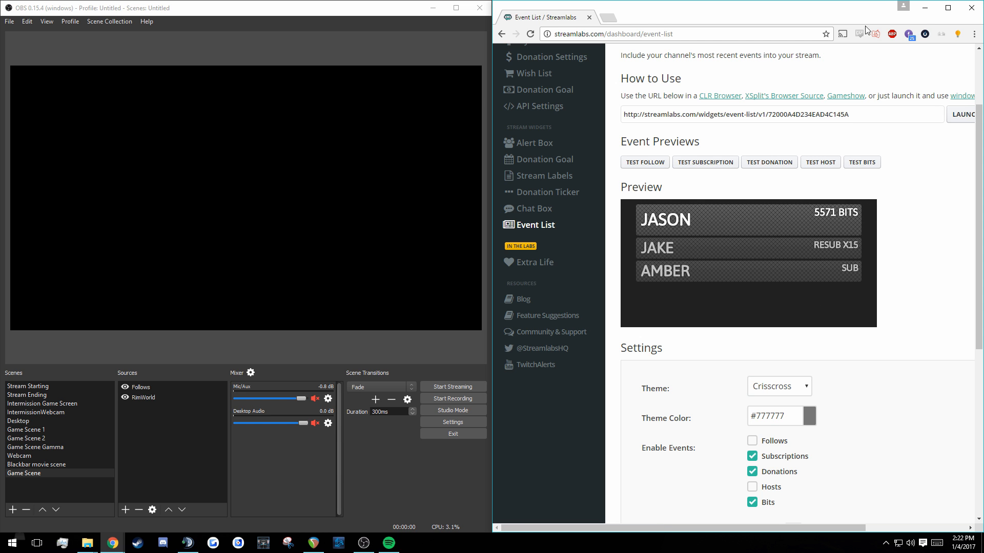
Step: Minimize the Streamlabs browser window and maximize OBS
{"action": "left_click", "coordinate": [925, 8]}
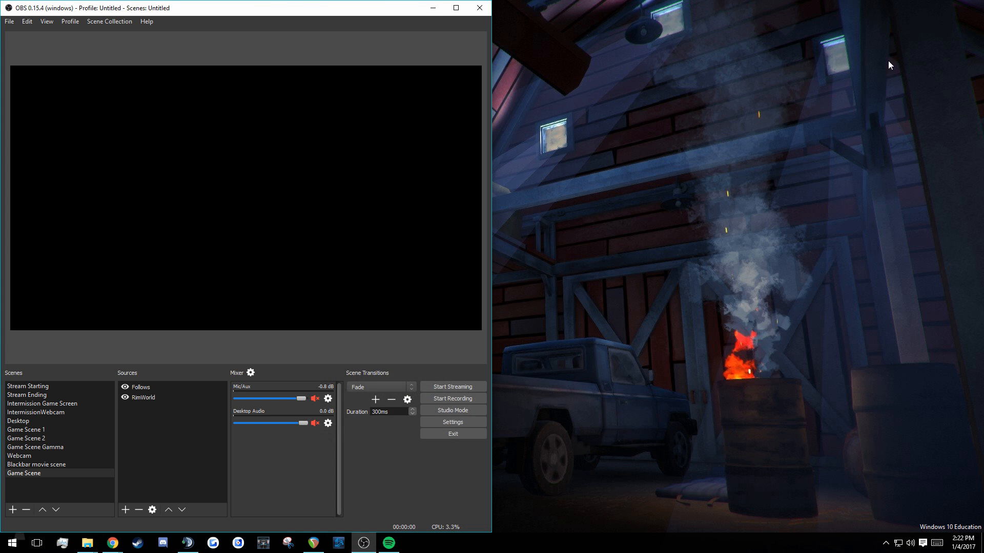
{"action": "double_click", "coordinate": [314, 14]}
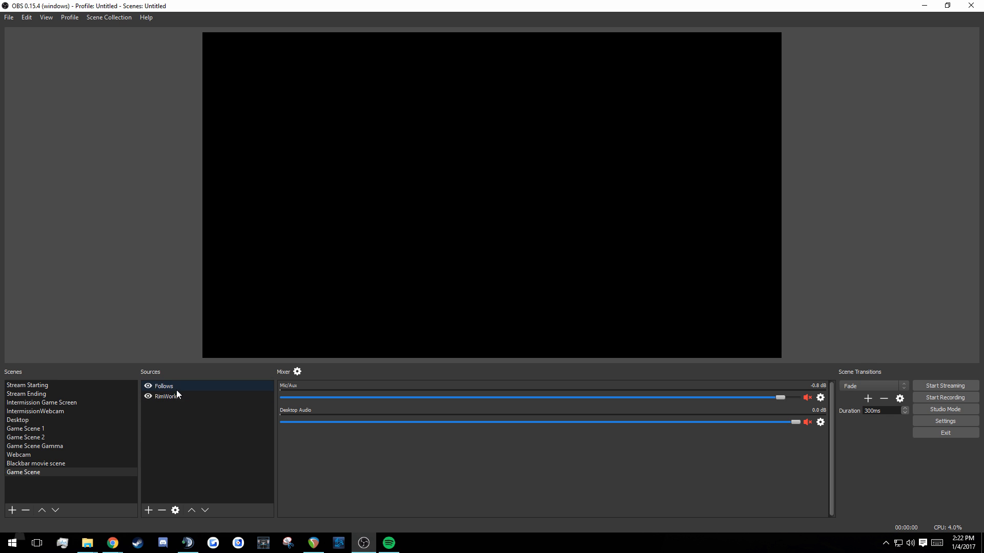
{"action": "right_click", "coordinate": [164, 418]}
{"action": "mouse_move", "coordinate": [183, 426]}
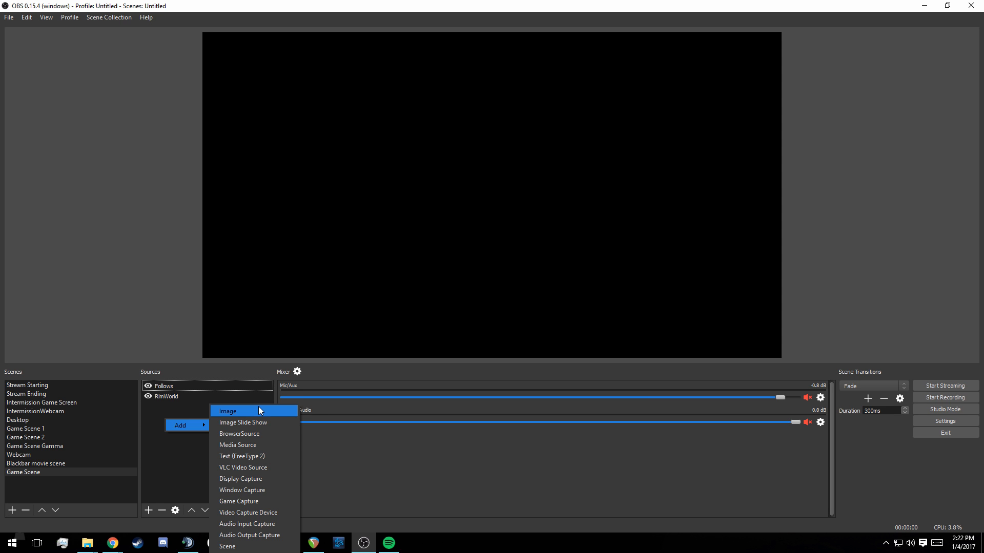
{"action": "left_click", "coordinate": [175, 400]}
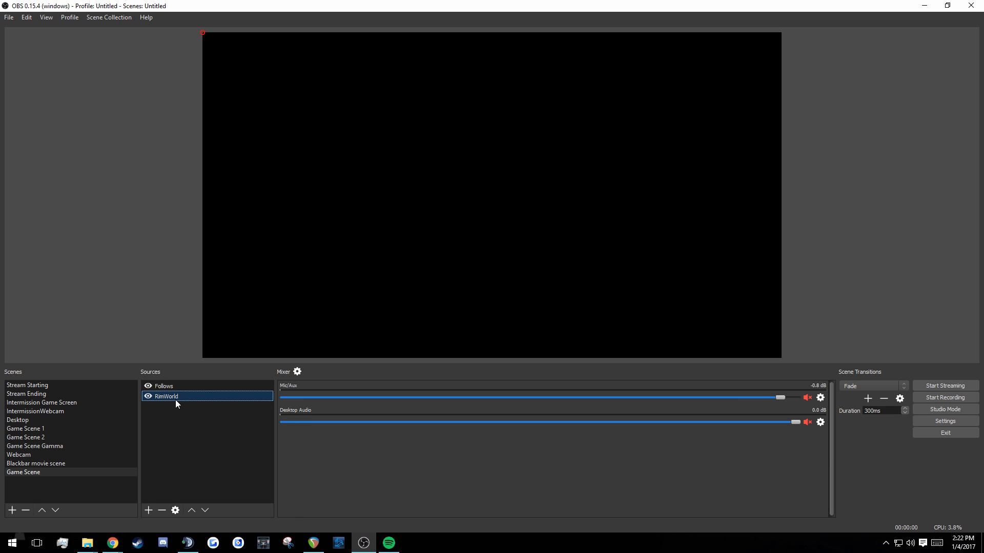
Step: In the Stream Starting scene, move the "Stream starting soon" text to the canvas's bottom edge and back up into its top-right corner
{"action": "left_click", "coordinate": [85, 385]}
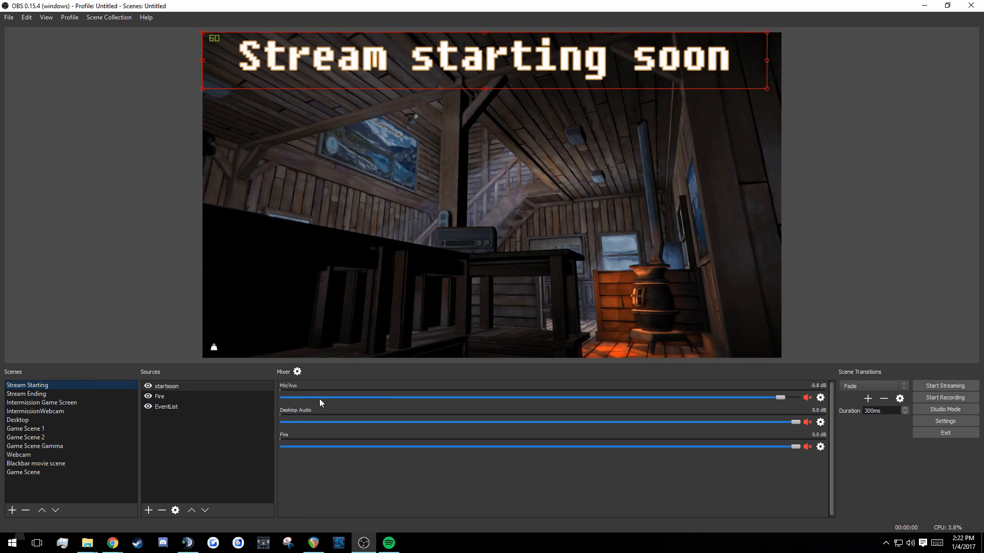
{"action": "left_click", "coordinate": [362, 134]}
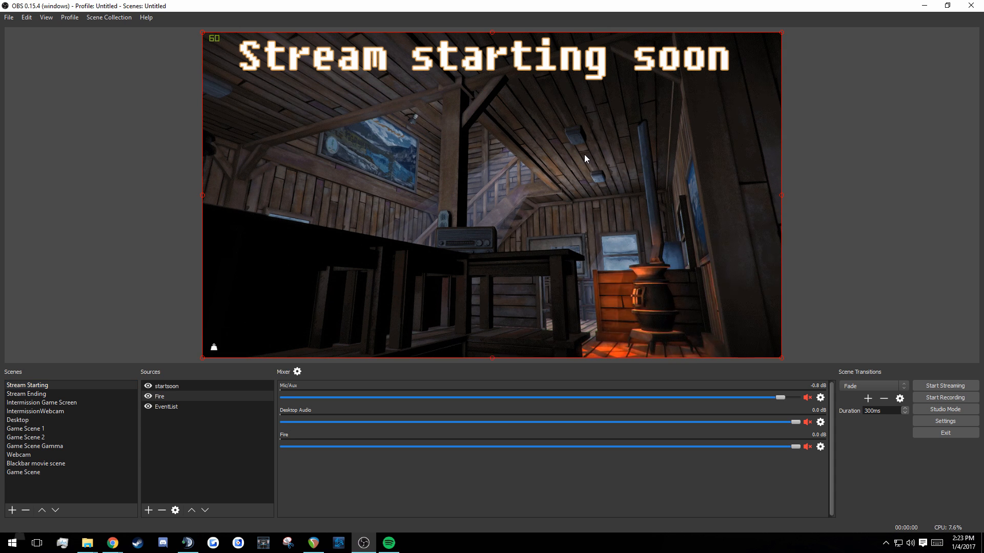
{"action": "mouse_move", "coordinate": [551, 68]}
{"action": "left_mouse_down"}
{"action": "mouse_move", "coordinate": [657, 173]}
{"action": "mouse_move", "coordinate": [504, 215]}
{"action": "mouse_move", "coordinate": [550, 203]}
{"action": "mouse_move", "coordinate": [552, 64]}
{"action": "left_mouse_up"}
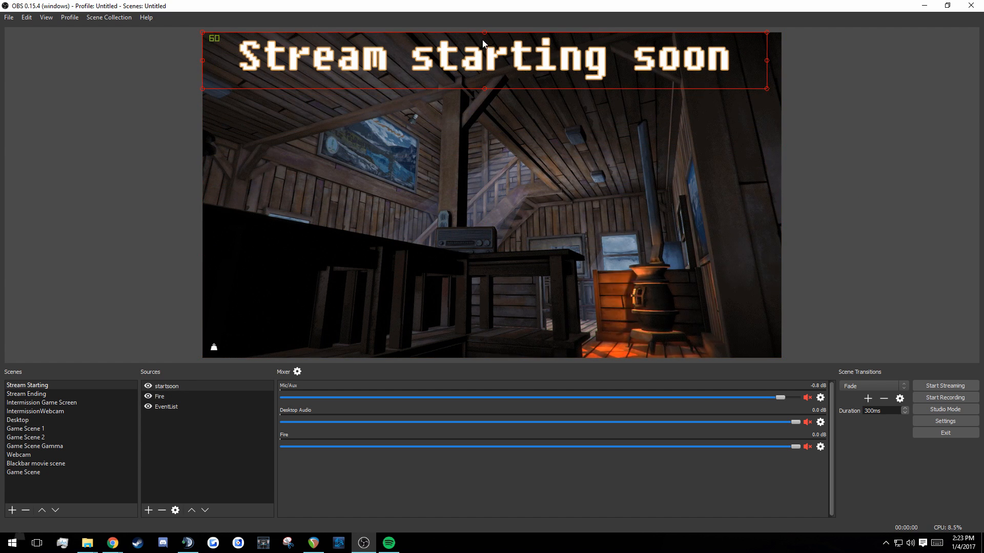
{"action": "left_click_drag", "start_coordinate": [486, 50], "coordinate": [490, 312]}
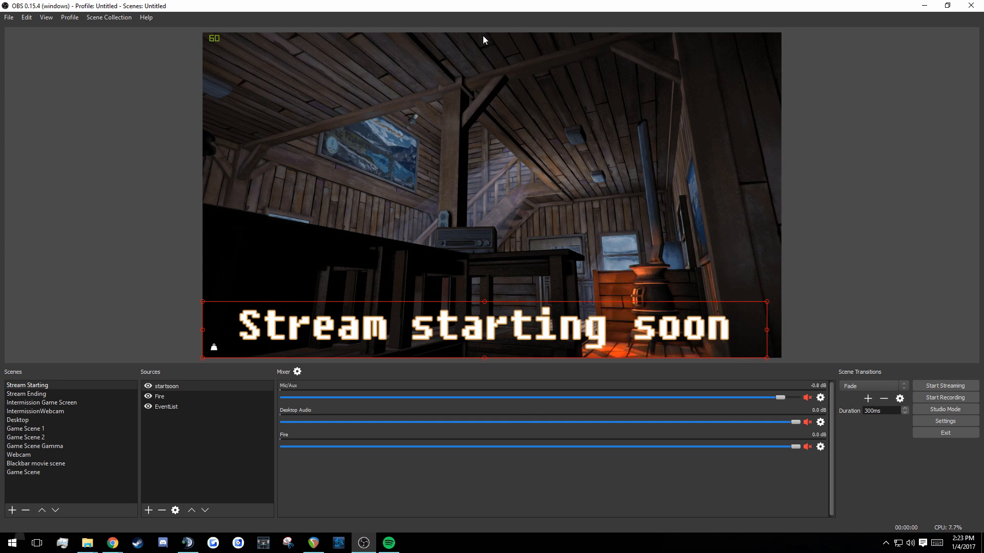
{"action": "left_click_drag", "start_coordinate": [463, 330], "coordinate": [508, 75]}
{"action": "left_click_drag", "start_coordinate": [464, 60], "coordinate": [480, 59]}
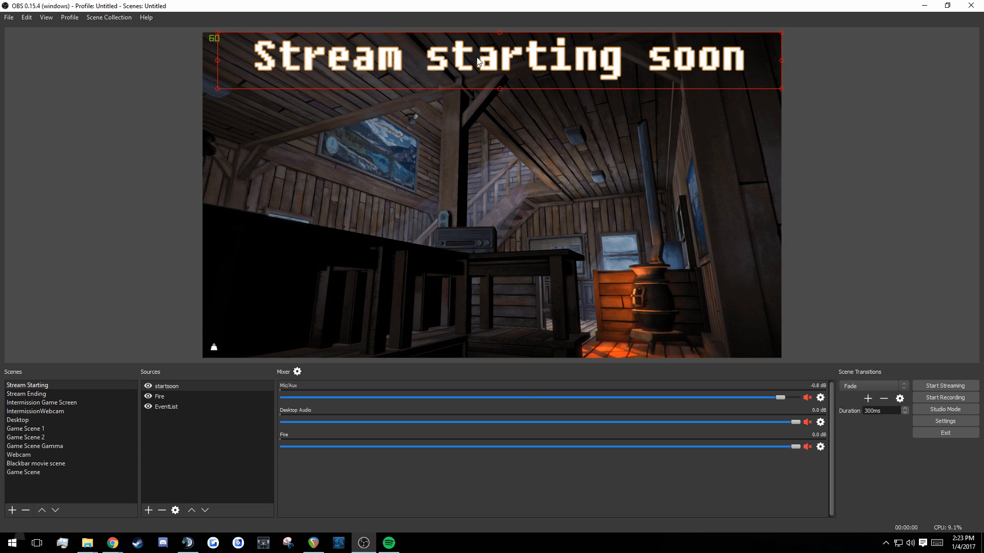
Step: Switch to Game Scene 1 and examine where the Follow, EventList, Donations, Generic Game Capture and Chat sources sit on the canvas
{"action": "left_click", "coordinate": [51, 425]}
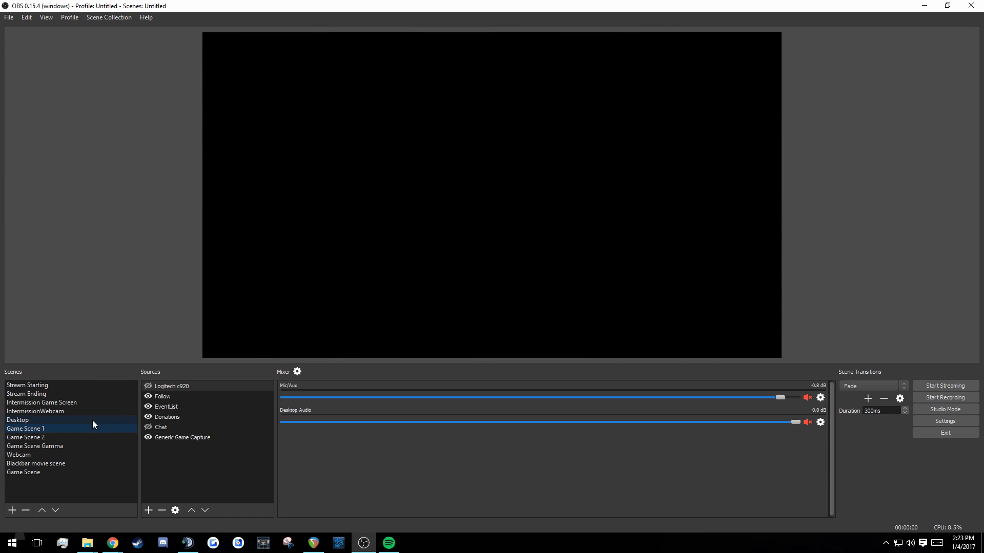
{"action": "left_click", "coordinate": [176, 398]}
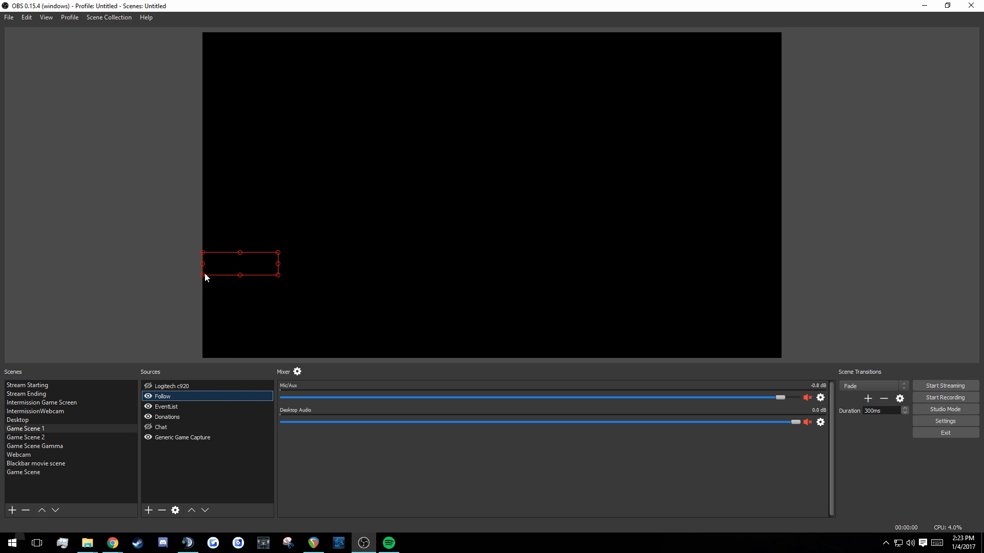
{"action": "left_click", "coordinate": [208, 408]}
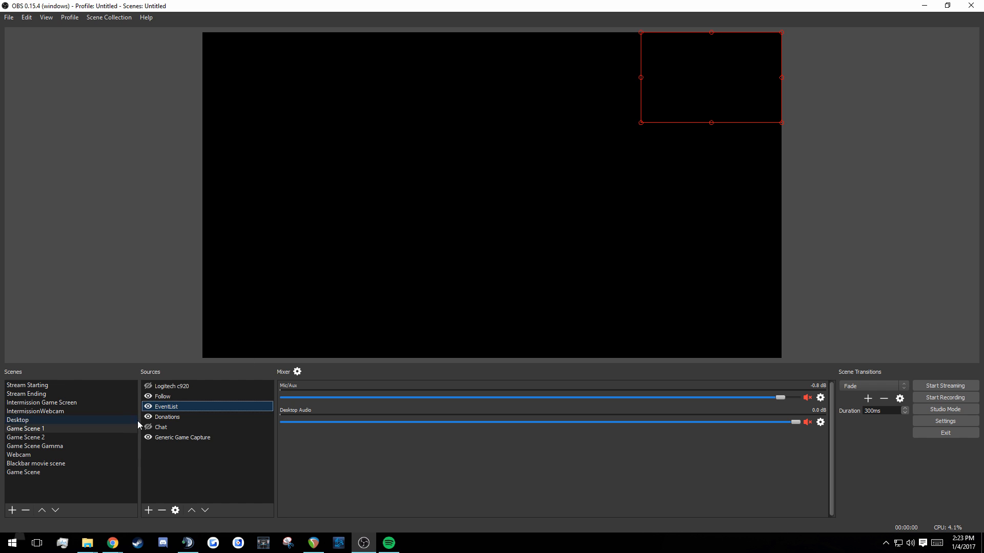
{"action": "left_click", "coordinate": [192, 418]}
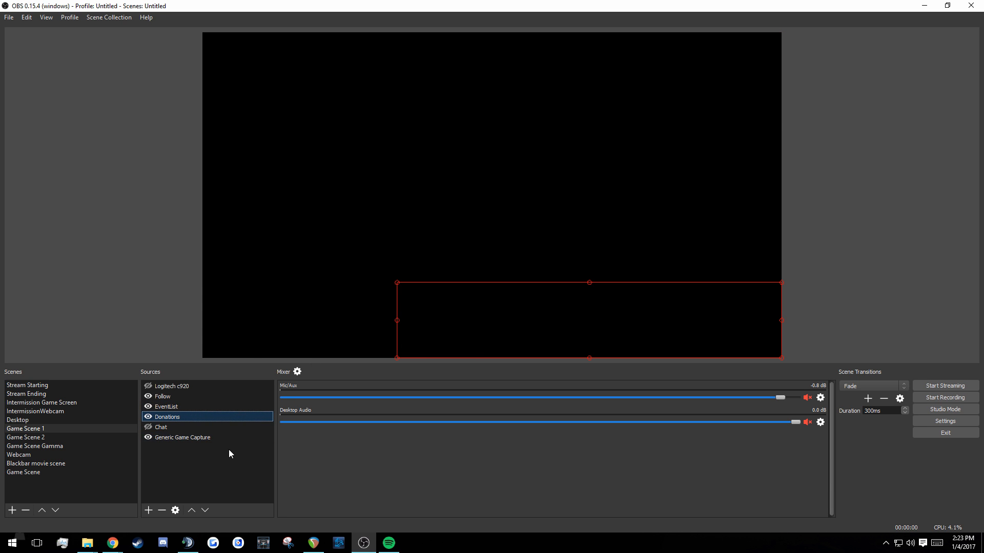
{"action": "left_click", "coordinate": [235, 437]}
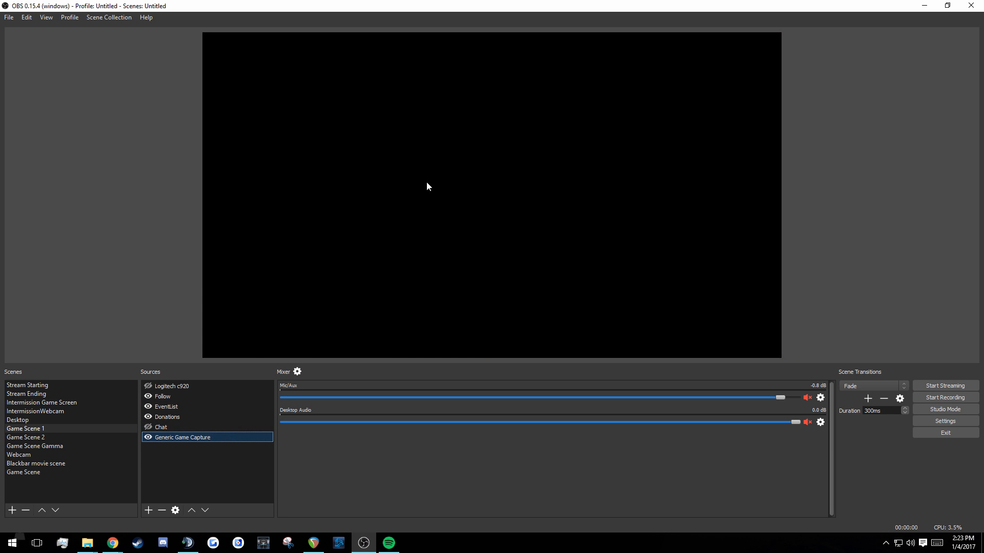
{"action": "left_click", "coordinate": [374, 92]}
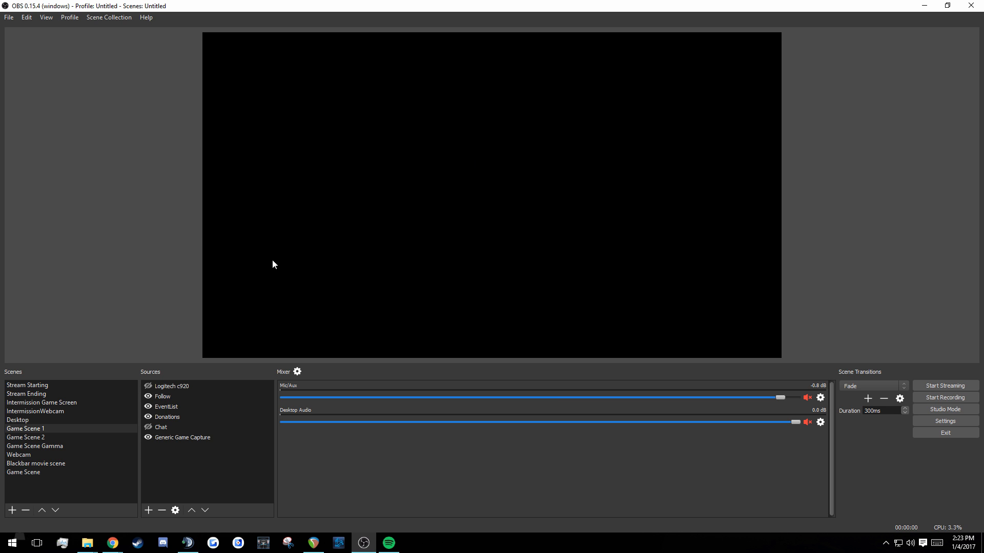
{"action": "left_click", "coordinate": [174, 427]}
{"action": "left_click", "coordinate": [270, 298]}
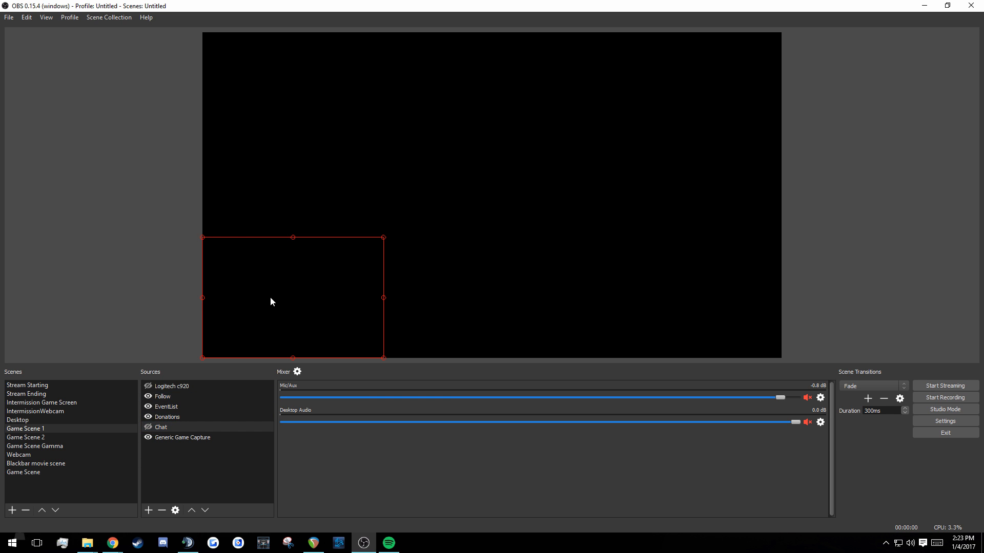
{"action": "left_click", "coordinate": [148, 425]}
{"action": "left_click", "coordinate": [351, 122]}
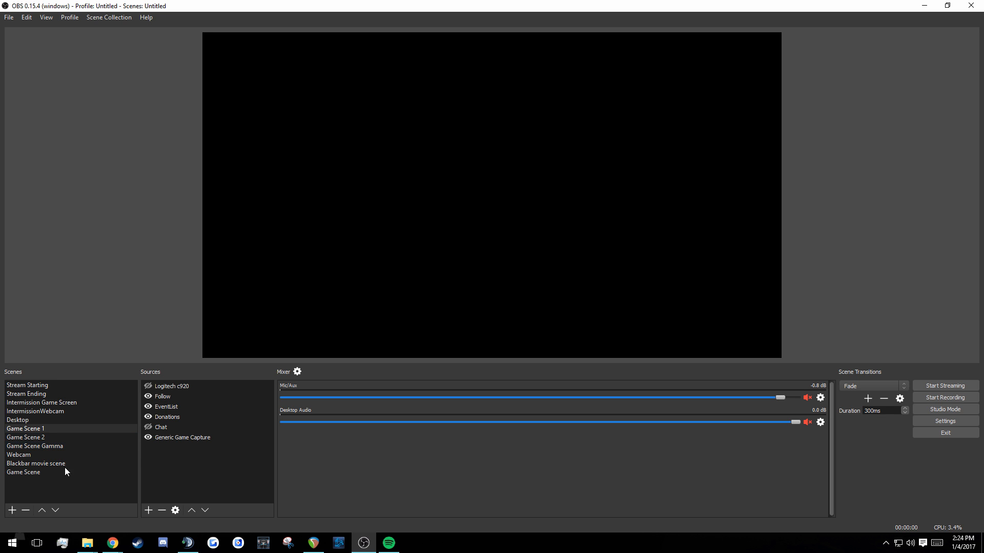
{"action": "left_click", "coordinate": [180, 467]}
Step: Raise the Mic/Aux volume to 0.0 dB and open its audio filters
{"action": "left_click_drag", "start_coordinate": [785, 398], "coordinate": [797, 442]}
{"action": "left_click_drag", "start_coordinate": [790, 423], "coordinate": [785, 390]}
{"action": "left_click", "coordinate": [820, 398]}
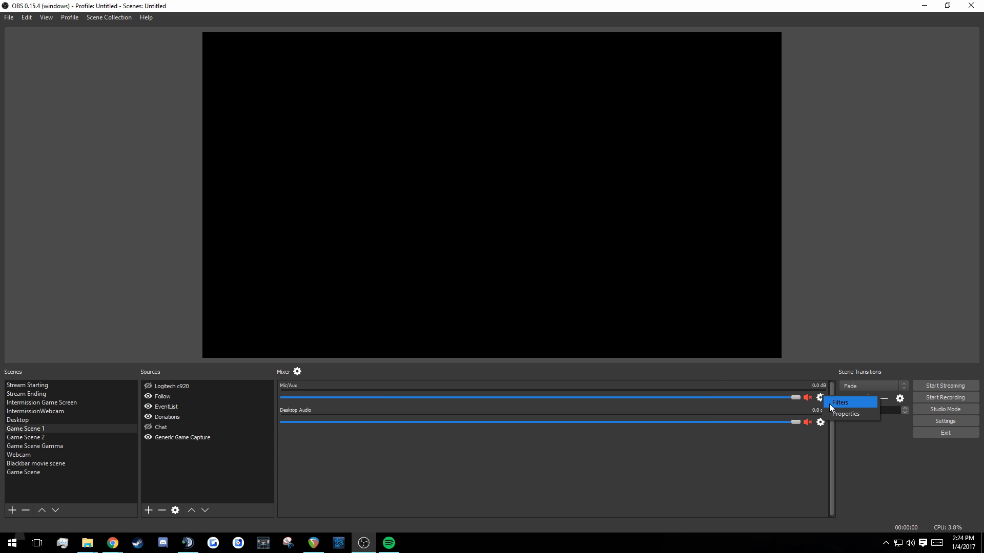
{"action": "left_click", "coordinate": [830, 405]}
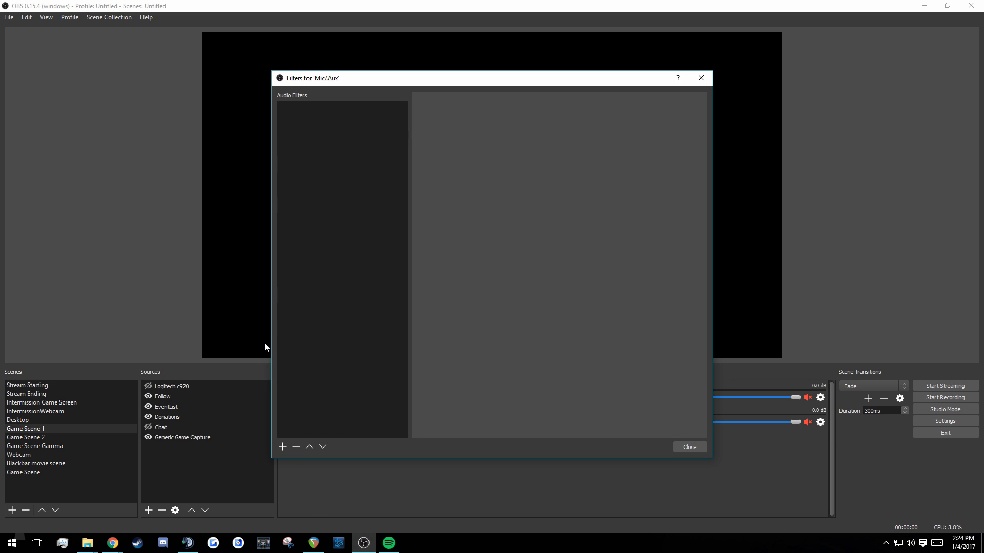
Step: Add a Gain filter to Mic/Aux under its default name and set the gain to -5.70 dB
{"action": "left_click", "coordinate": [288, 447]}
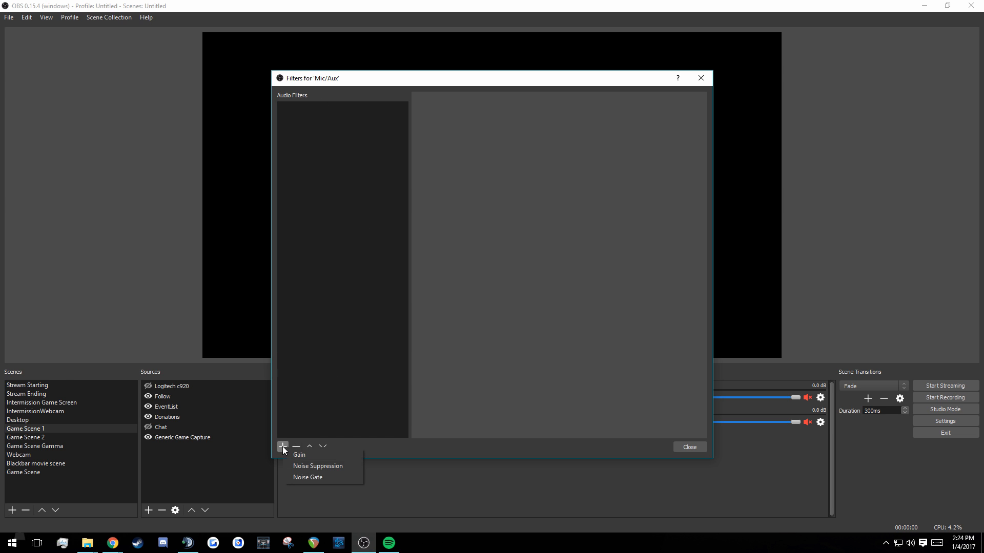
{"action": "left_click", "coordinate": [346, 454]}
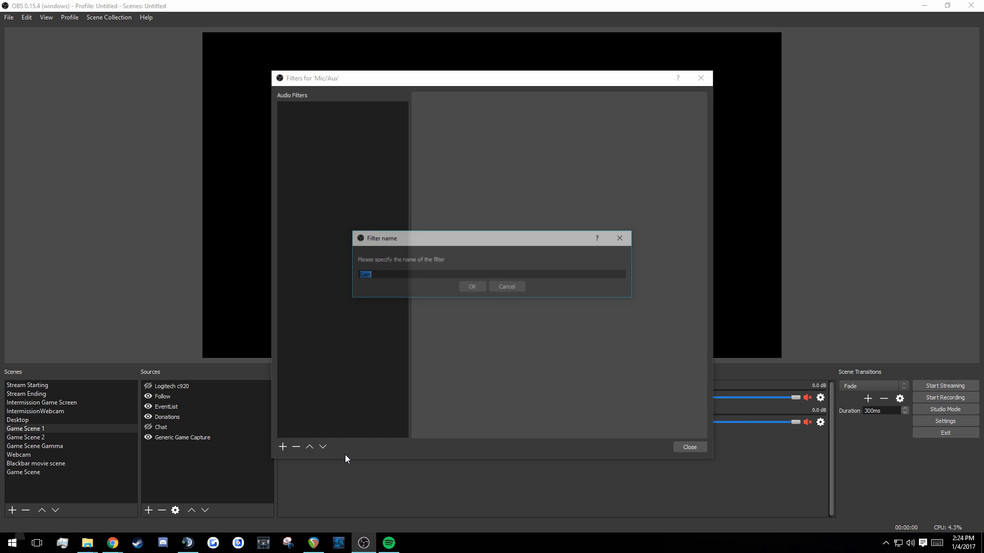
{"action": "left_click", "coordinate": [465, 288]}
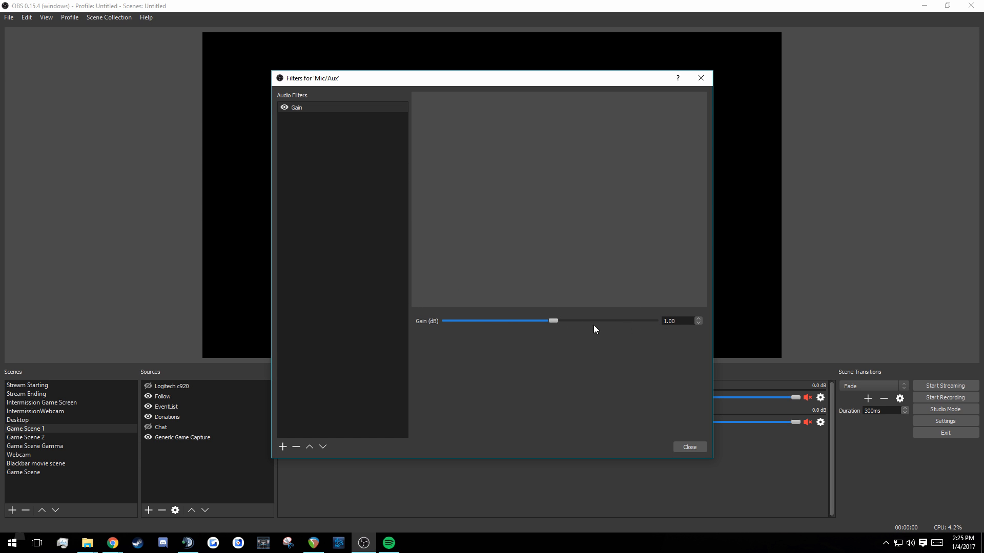
{"action": "left_click_drag", "start_coordinate": [592, 319], "coordinate": [534, 330]}
Step: Remove the Gain filter from Mic/Aux and confirm the removal
{"action": "right_click", "coordinate": [340, 106]}
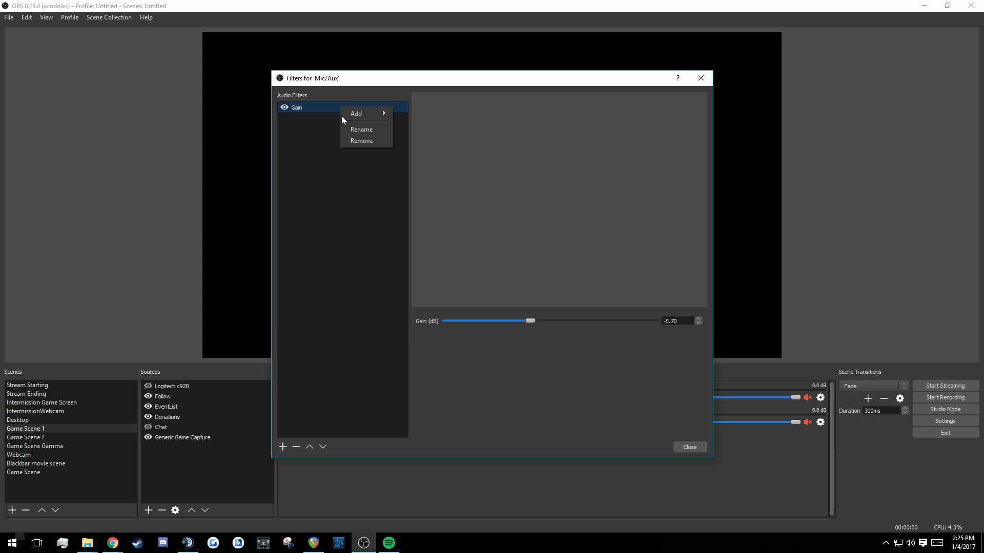
{"action": "left_click", "coordinate": [375, 139]}
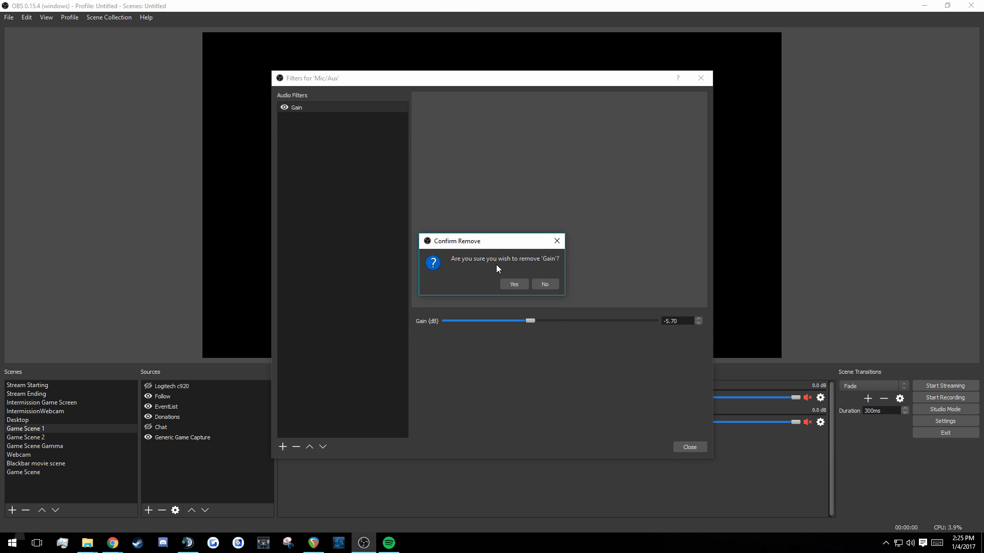
{"action": "left_click", "coordinate": [515, 283]}
Step: Add a Noise Suppression filter to Mic/Aux, keeping its default name and suppression level
{"action": "left_click", "coordinate": [283, 447]}
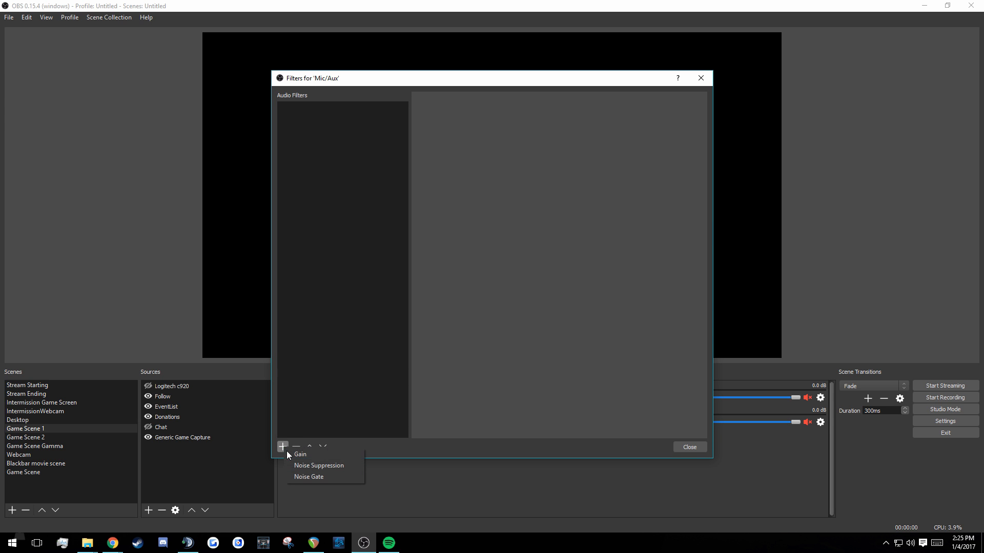
{"action": "left_click", "coordinate": [292, 464]}
{"action": "left_click", "coordinate": [472, 287]}
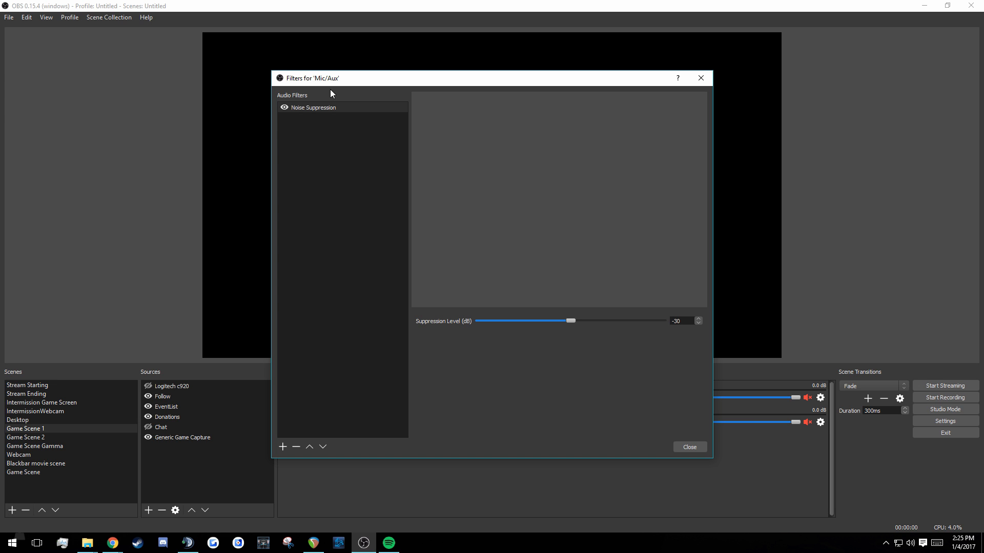
Step: Remove the Noise Suppression filter from Mic/Aux and confirm the removal
{"action": "right_click", "coordinate": [328, 108]}
{"action": "left_click", "coordinate": [345, 140]}
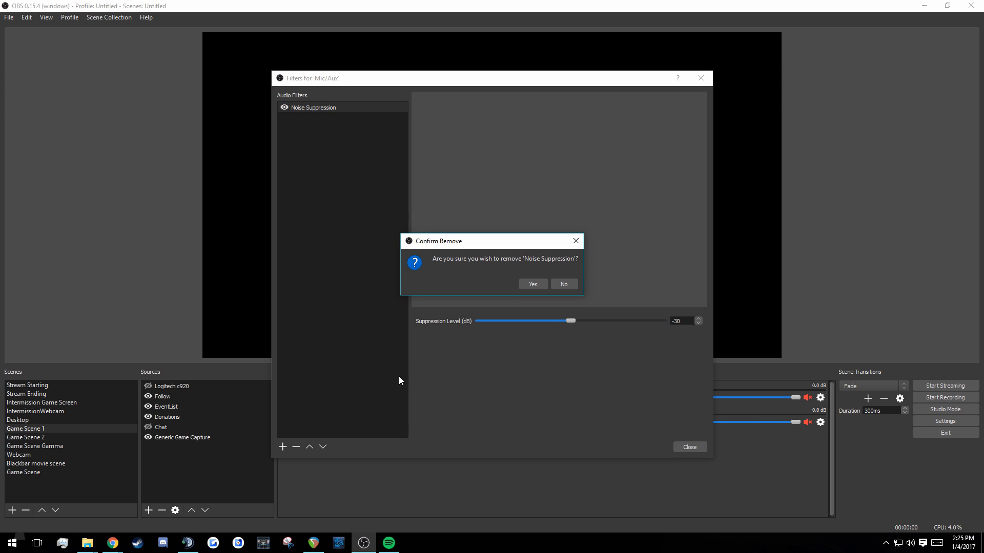
{"action": "left_click", "coordinate": [531, 283]}
Step: Add a Noise Gate filter to Mic/Aux, keeping its default name and threshold settings
{"action": "left_click", "coordinate": [283, 447]}
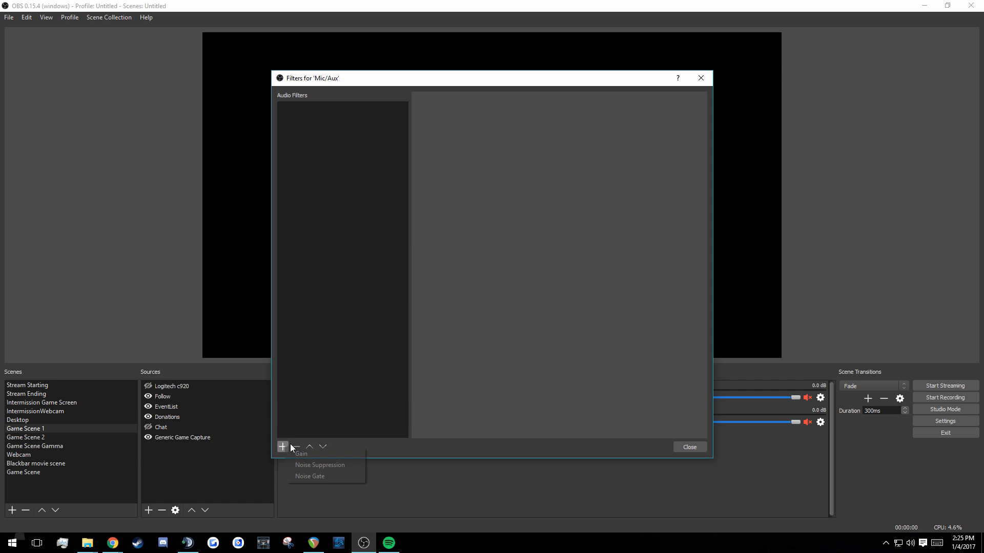
{"action": "left_click", "coordinate": [324, 476]}
{"action": "left_click", "coordinate": [469, 285]}
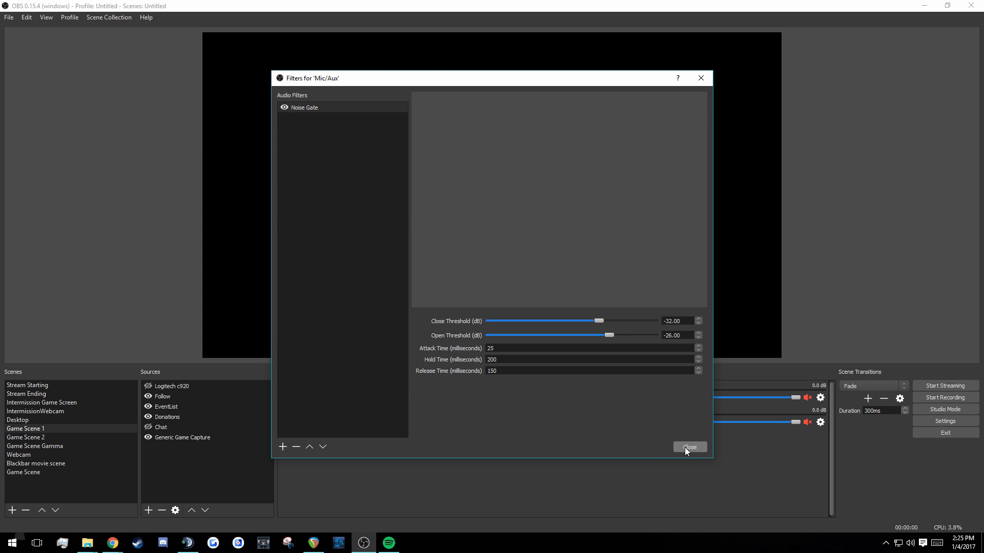
Step: Remove the Noise Gate filter from Mic/Aux, confirm the removal, and close the filters window
{"action": "right_click", "coordinate": [320, 108]}
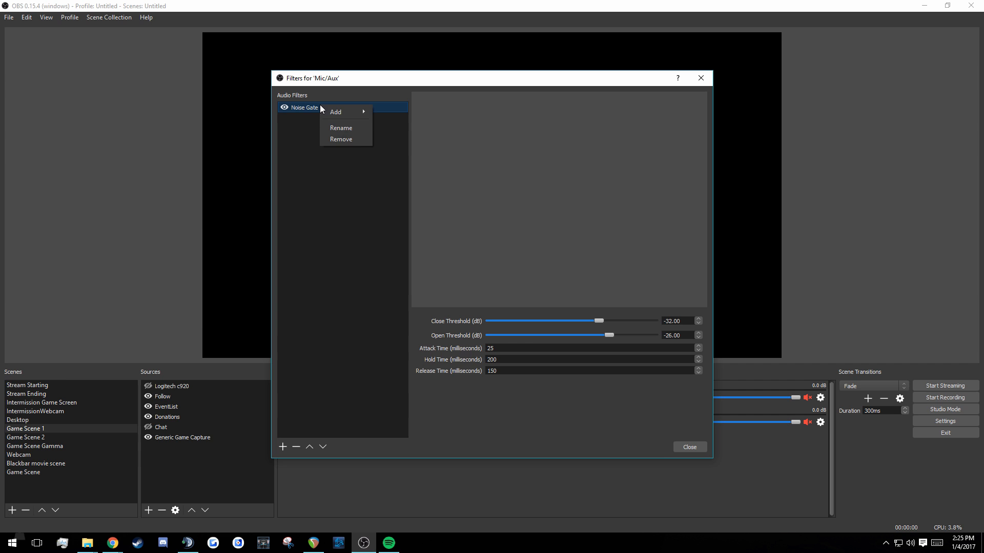
{"action": "left_click", "coordinate": [346, 139]}
{"action": "left_click", "coordinate": [520, 285]}
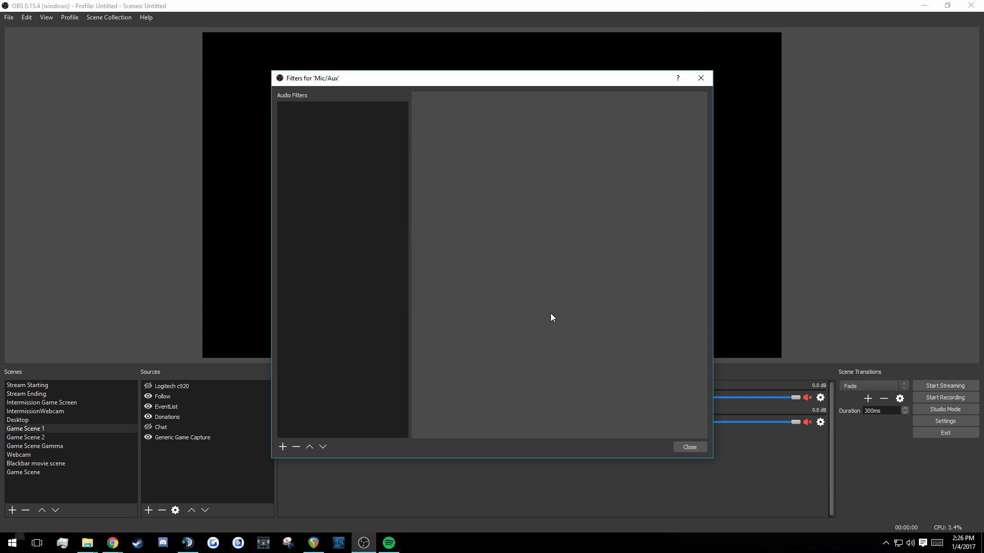
{"action": "left_click", "coordinate": [691, 449]}
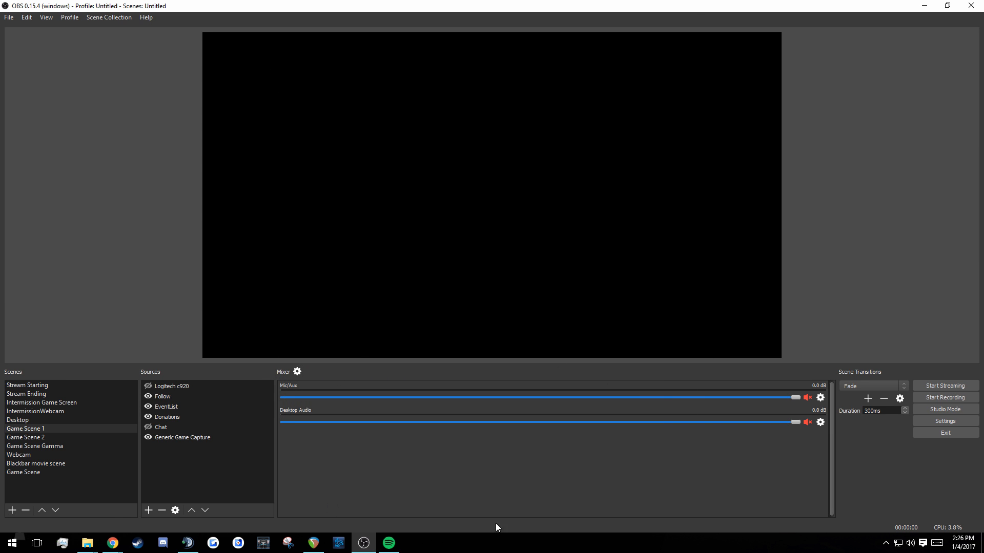
Step: Switch to REAPER, move its window off this screen, and return to OBS Studio to check the Mic/Aux options
{"action": "left_click", "coordinate": [314, 543]}
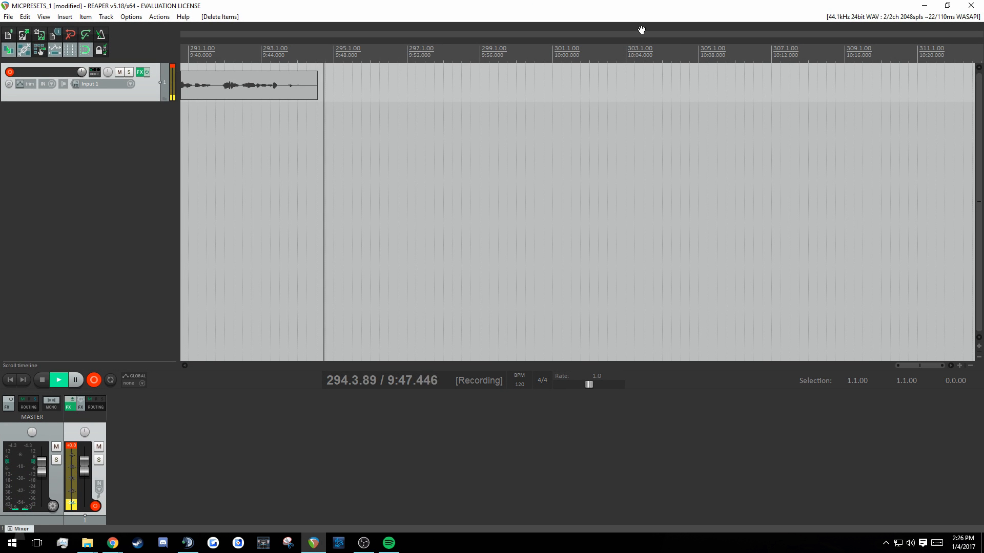
{"action": "left_click_drag", "start_coordinate": [648, 9], "coordinate": [0, 200]}
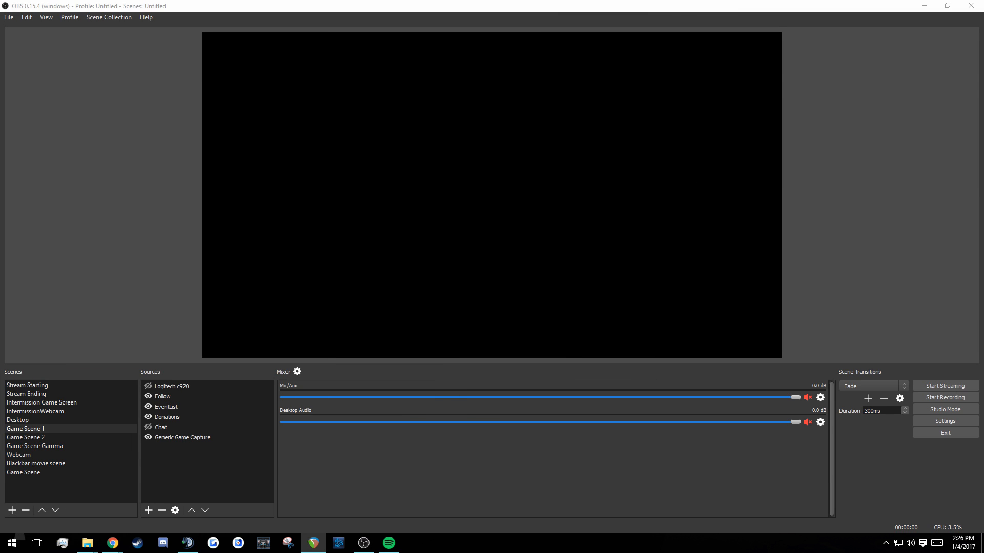
{"action": "left_click", "coordinate": [140, 210]}
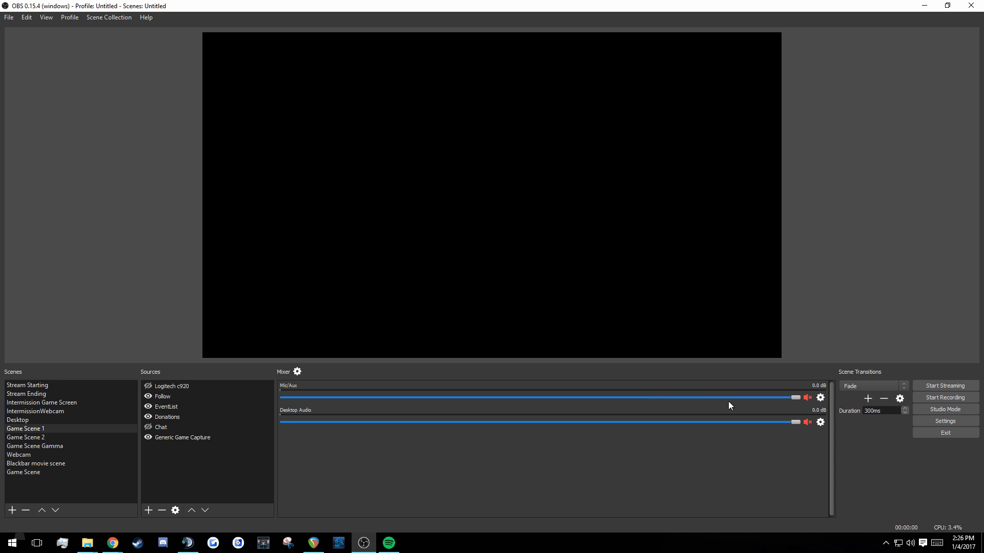
{"action": "left_click", "coordinate": [820, 398]}
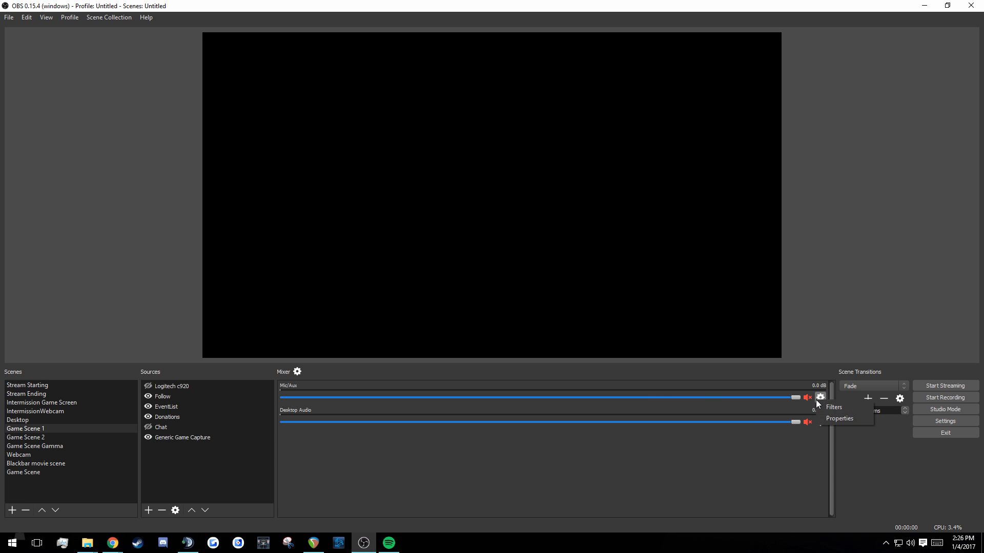
{"action": "left_click", "coordinate": [825, 253]}
Step: Preview the Fade transition by switching through Stream Starting, Stream Ending, Intermission Game Screen and IntermissionWebcam, ending on Stream Starting
{"action": "left_click", "coordinate": [52, 385]}
{"action": "left_click", "coordinate": [50, 394]}
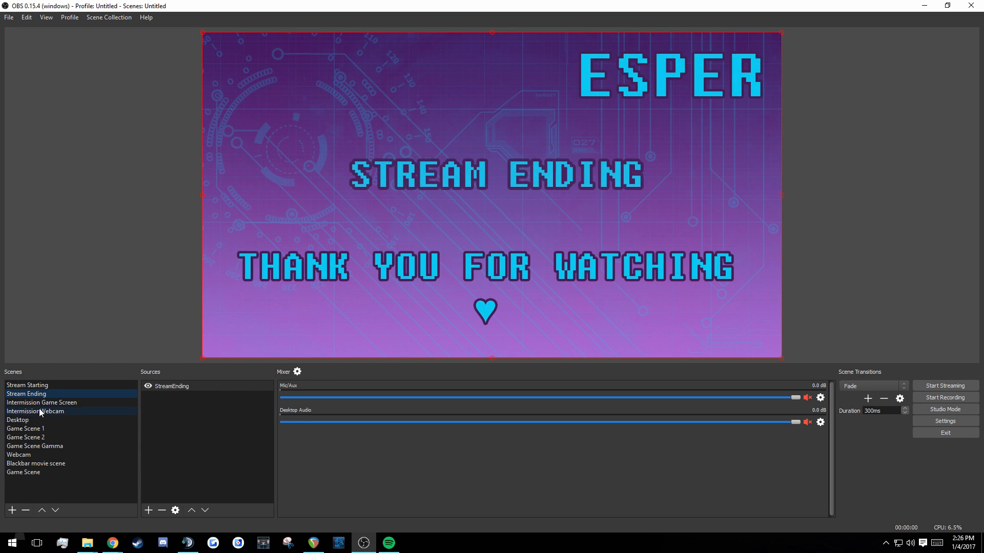
{"action": "left_click", "coordinate": [38, 405]}
{"action": "left_click", "coordinate": [41, 412]}
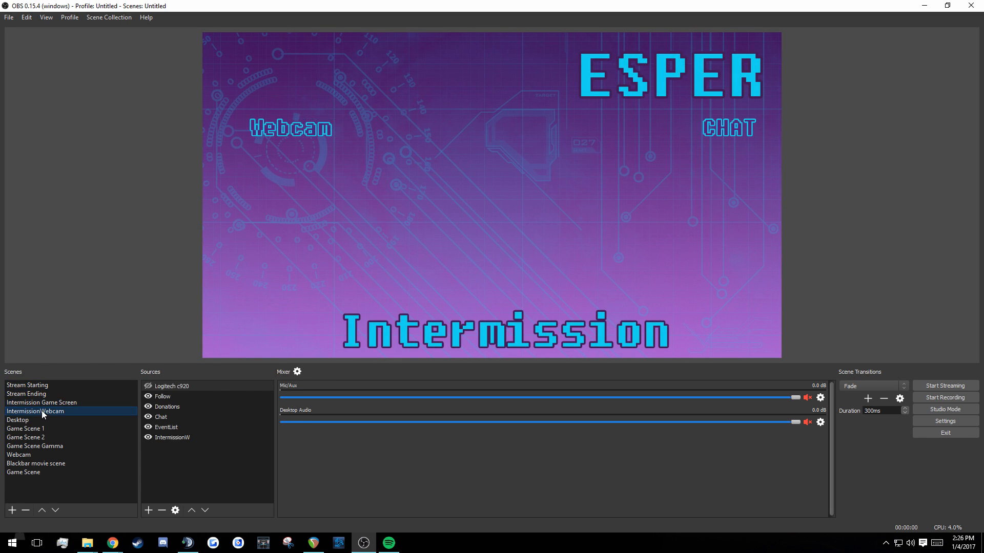
{"action": "left_click", "coordinate": [37, 388]}
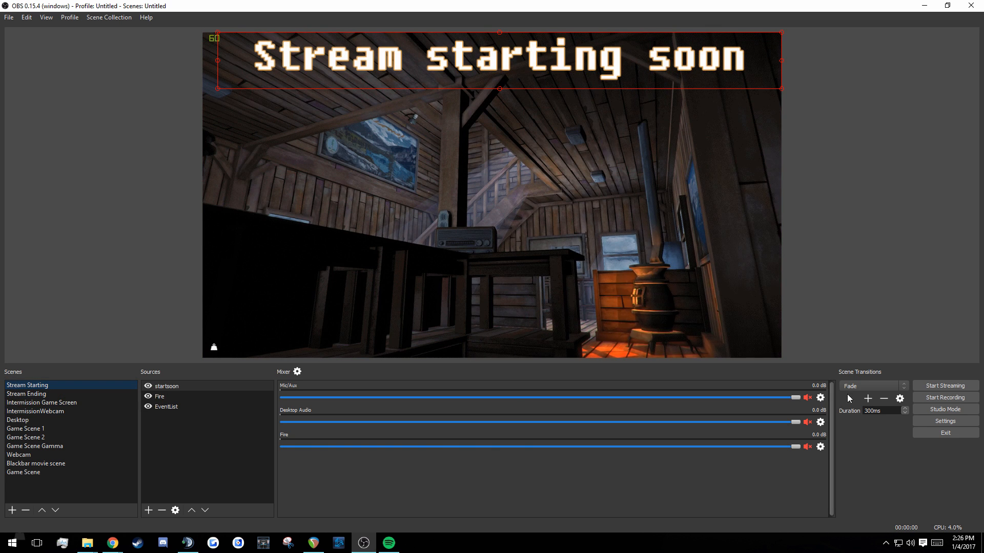
Step: Review the available scene transitions and the transition types that can be added, without choosing any
{"action": "left_click", "coordinate": [866, 385]}
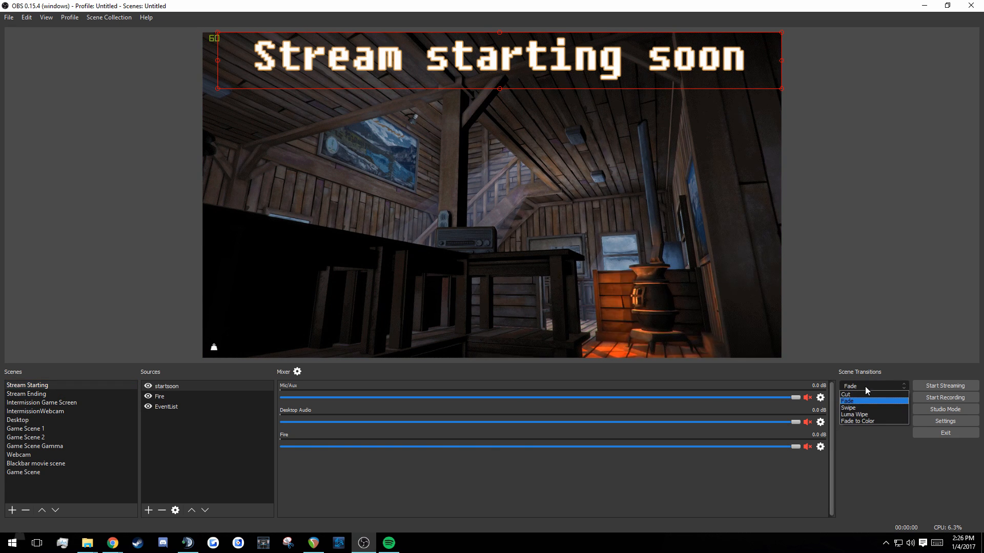
{"action": "left_click", "coordinate": [853, 474]}
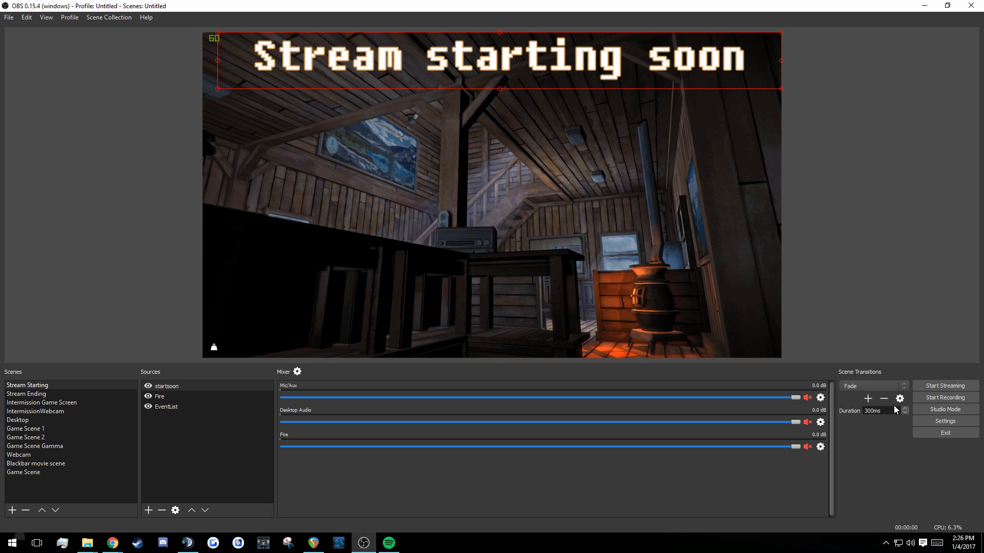
{"action": "left_click", "coordinate": [867, 398]}
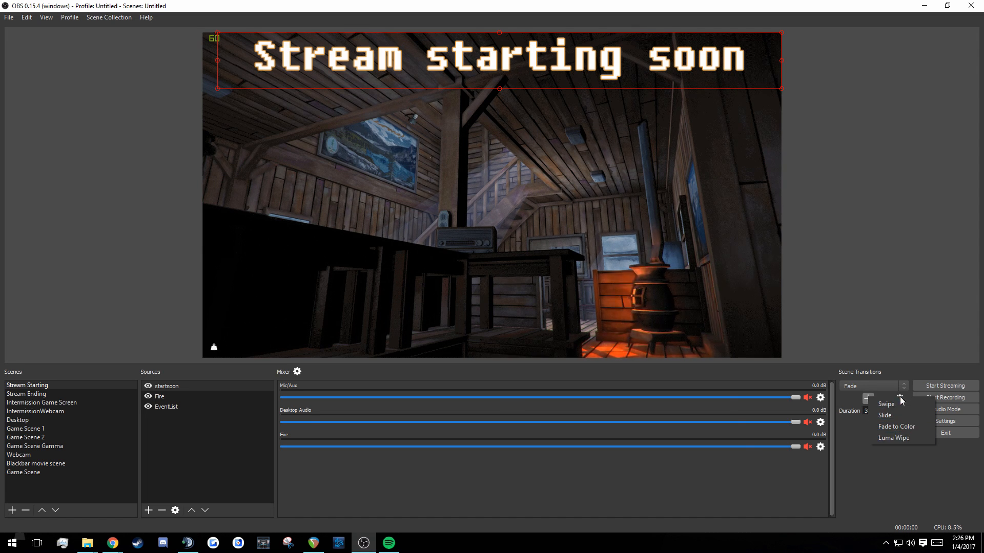
{"action": "left_click", "coordinate": [860, 446]}
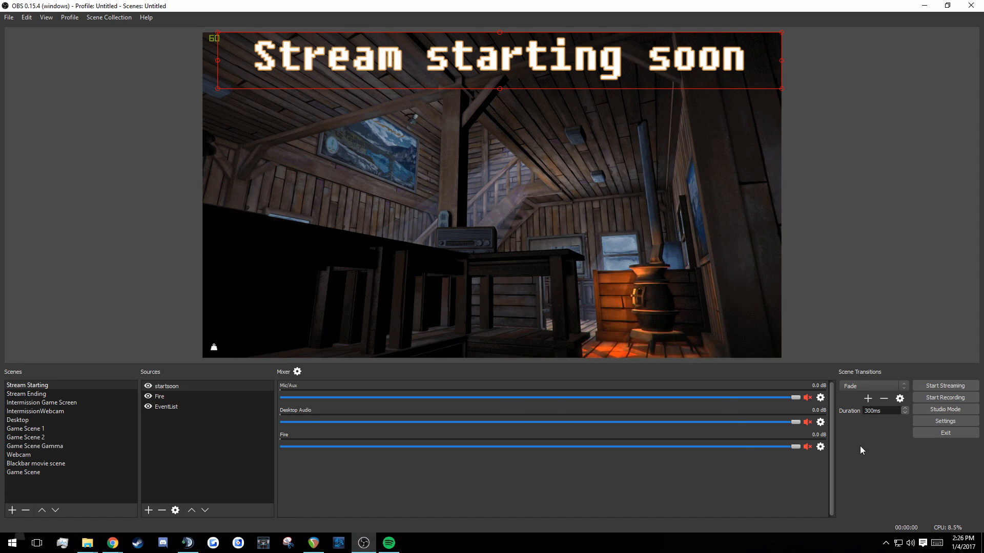
Step: Set the scene transition to Swipe and preview it by switching to the Stream Ending scene
{"action": "left_click", "coordinate": [867, 386]}
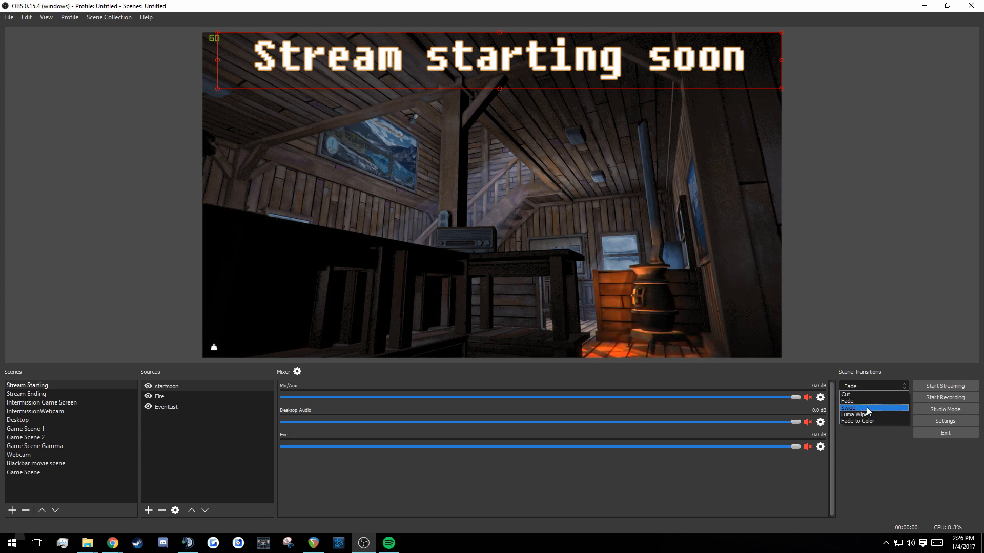
{"action": "left_click", "coordinate": [868, 408]}
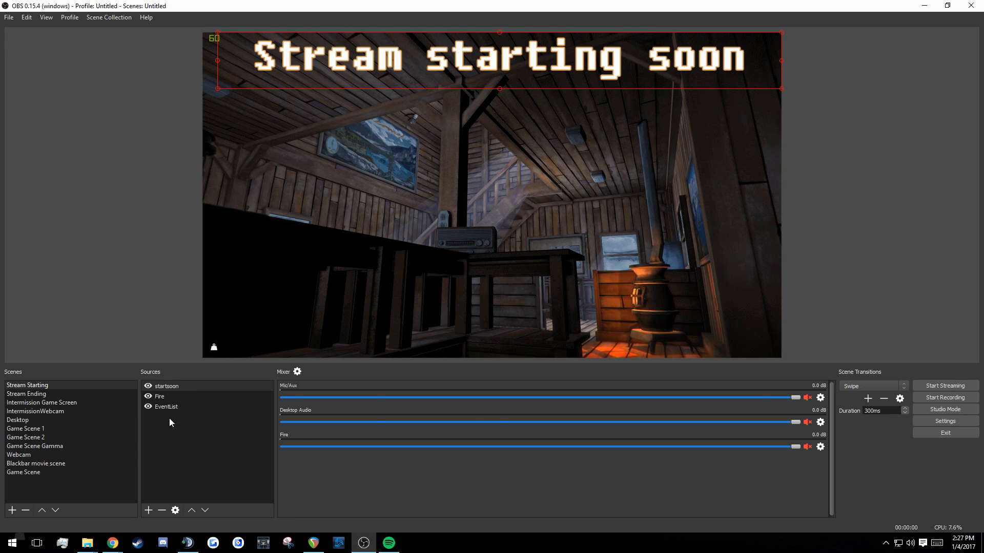
{"action": "left_click", "coordinate": [21, 393]}
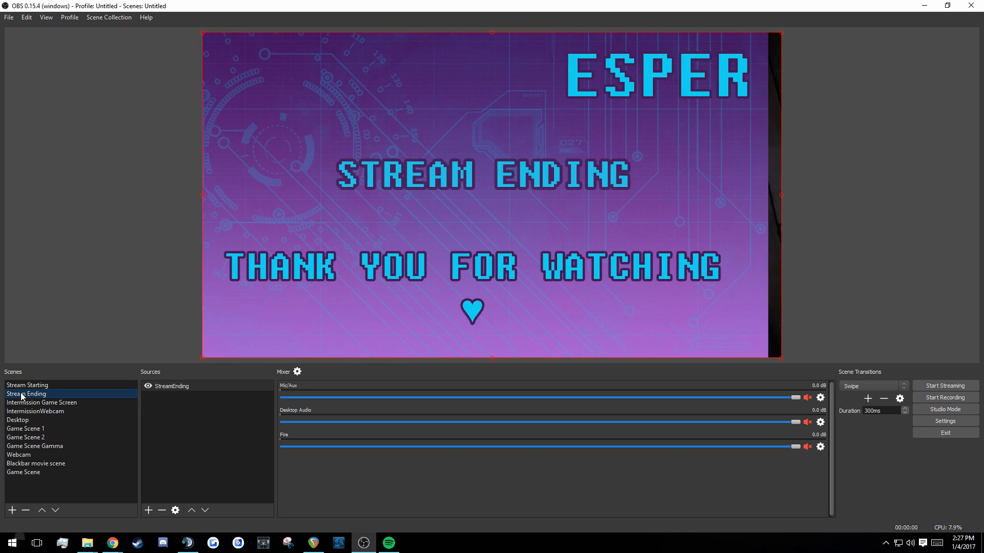
Step: Examine the direction options in the Swipe transition's properties and cancel without changes
{"action": "left_click", "coordinate": [900, 399]}
{"action": "left_click", "coordinate": [925, 421]}
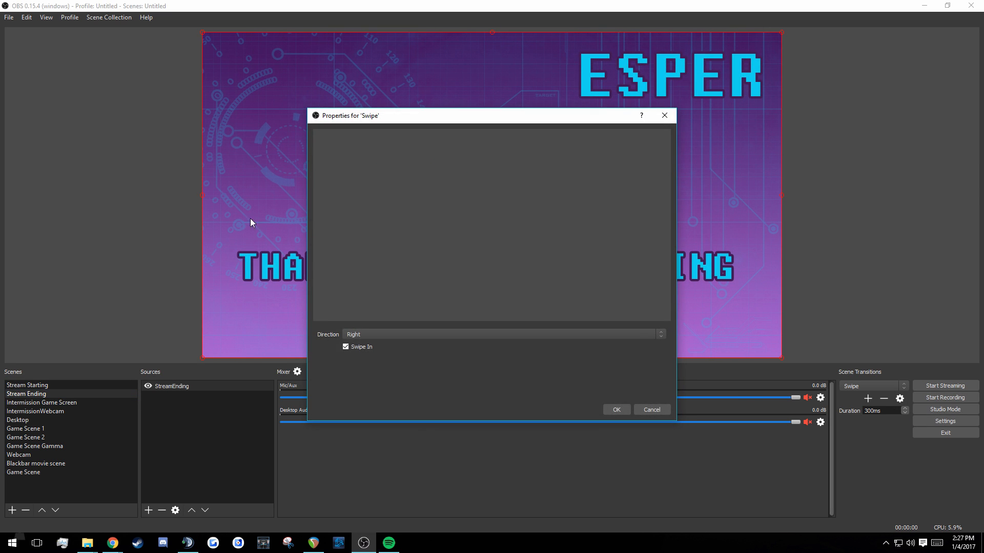
{"action": "left_click", "coordinate": [370, 336]}
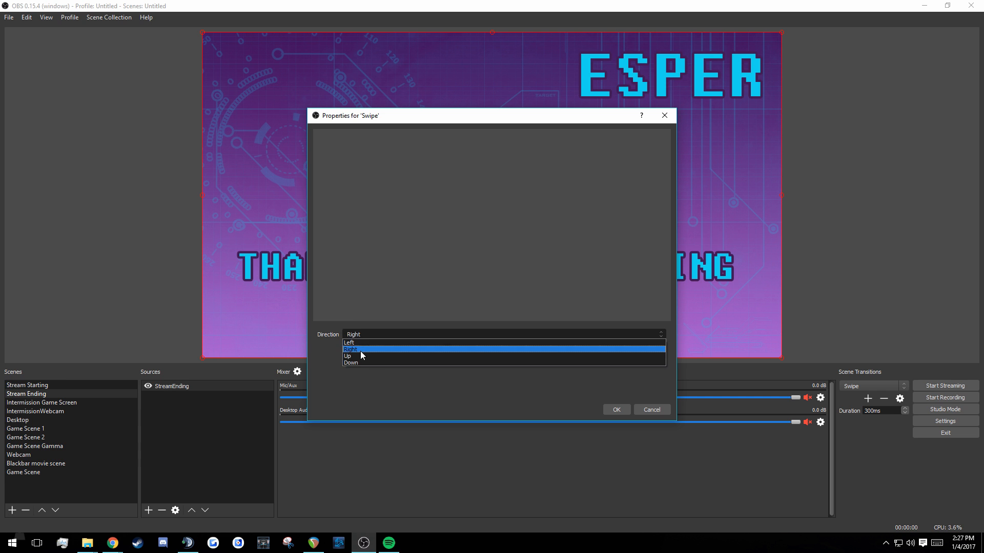
{"action": "left_click", "coordinate": [655, 411]}
{"action": "left_click", "coordinate": [655, 411]}
Step: Set the scene transition to Fade, and turn Studio Mode on and back off to view its layout
{"action": "left_click", "coordinate": [877, 386]}
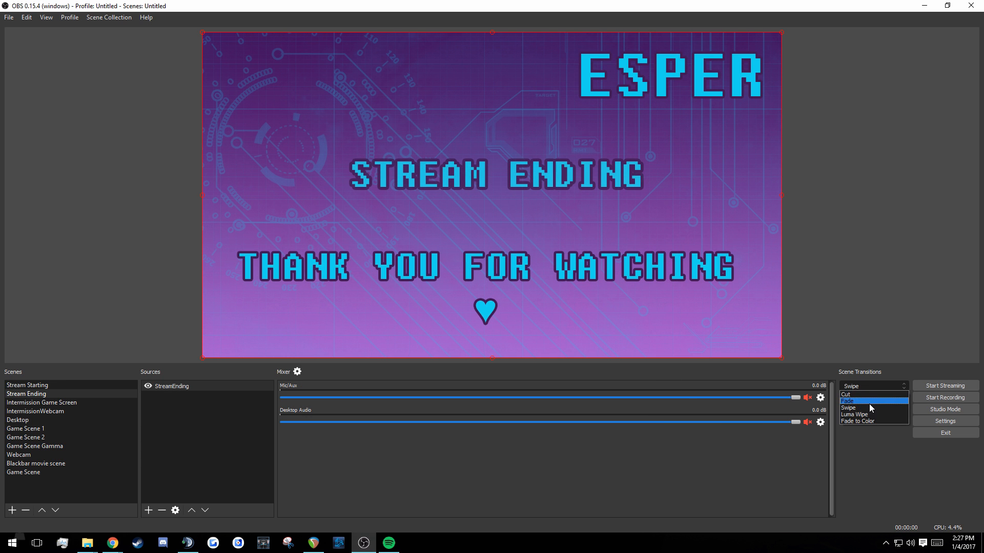
{"action": "left_click", "coordinate": [868, 404]}
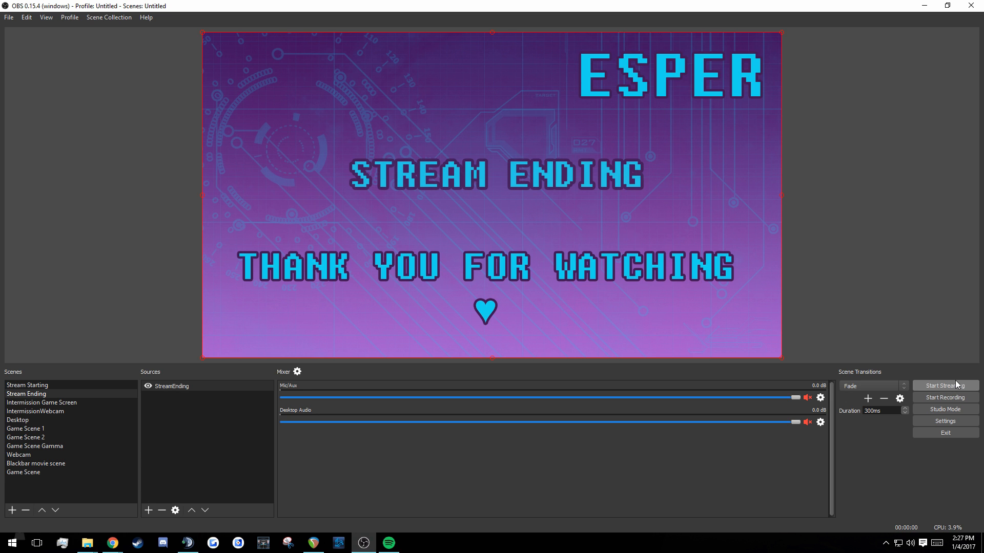
{"action": "left_click", "coordinate": [945, 409]}
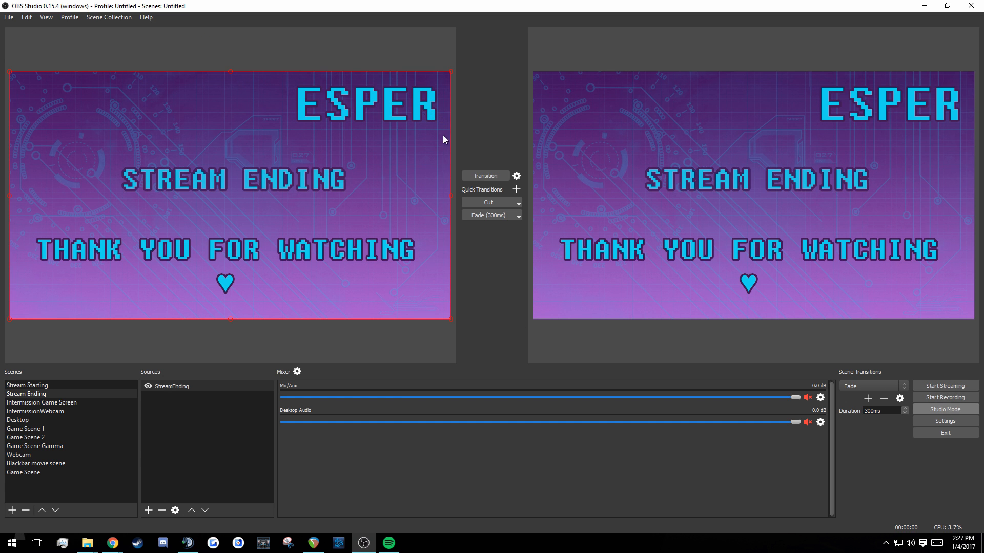
{"action": "left_click", "coordinate": [974, 410]}
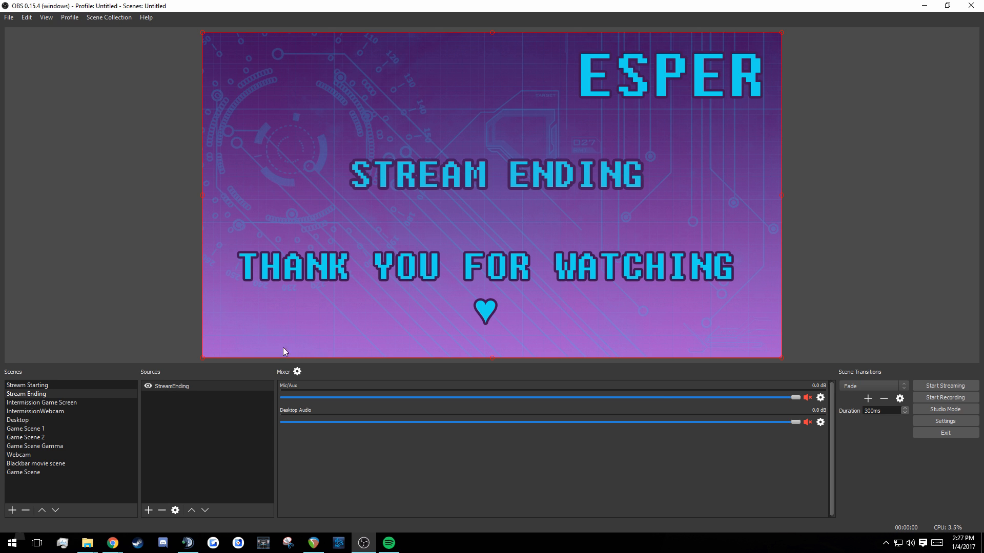
Step: Try the Default theme in the general settings and set the theme back to Dark
{"action": "left_click", "coordinate": [923, 420]}
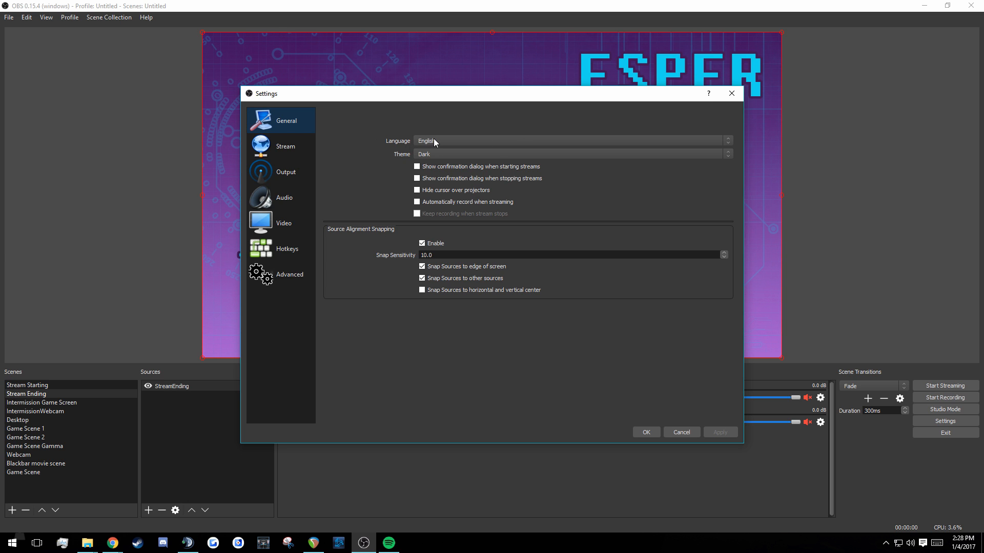
{"action": "left_click", "coordinate": [475, 153]}
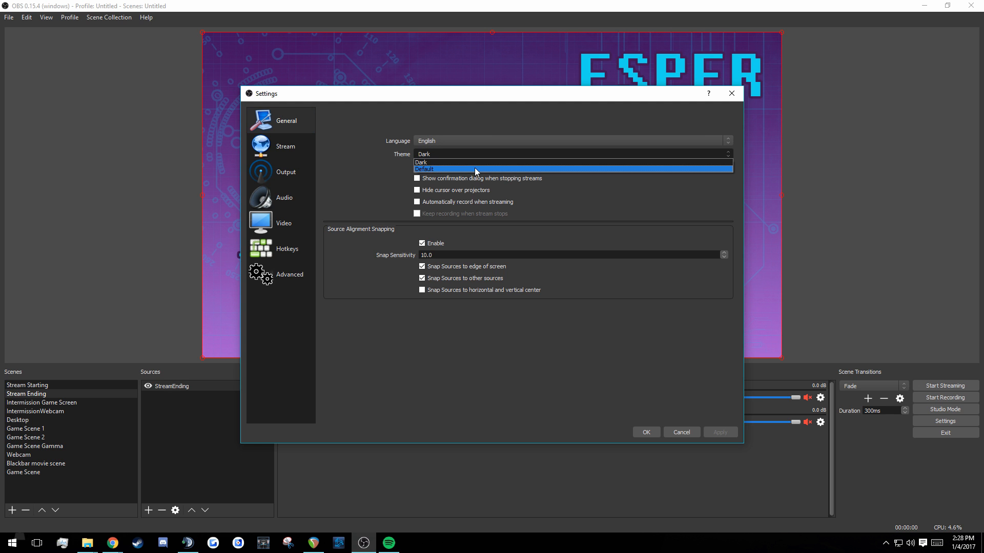
{"action": "left_click", "coordinate": [476, 165]}
{"action": "left_click", "coordinate": [475, 155]}
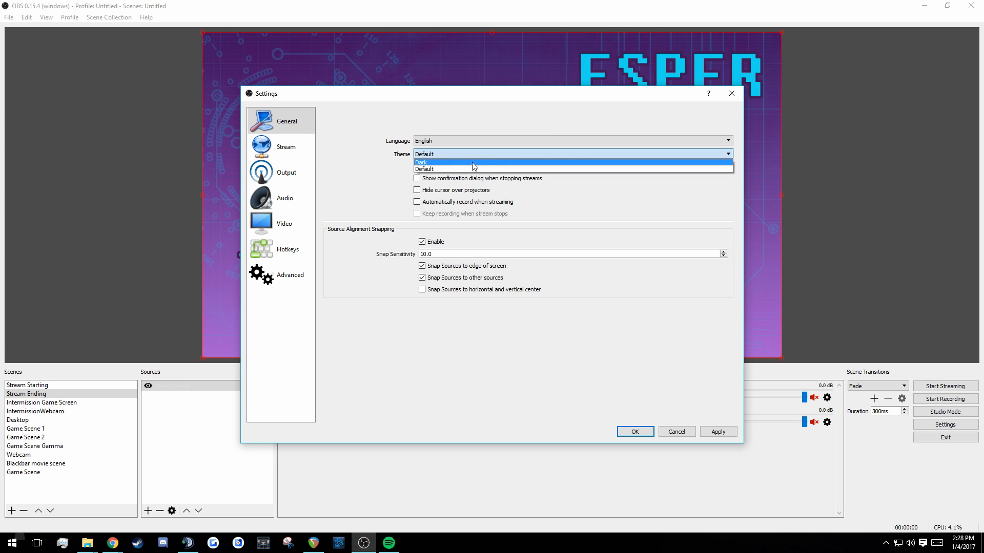
{"action": "left_click", "coordinate": [475, 163]}
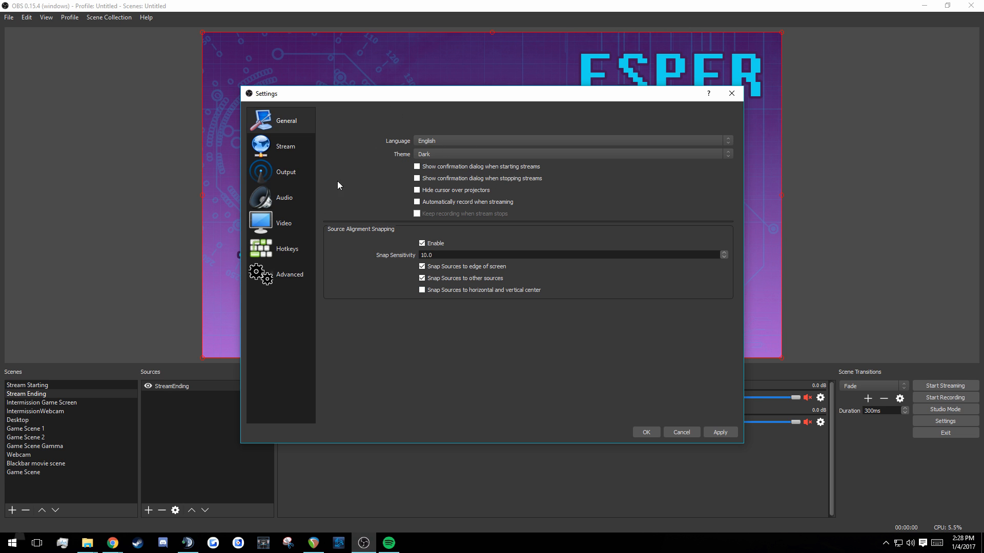
Step: Review the stream type, service and server options in the Stream settings and cancel the settings dialog
{"action": "left_click", "coordinate": [274, 143]}
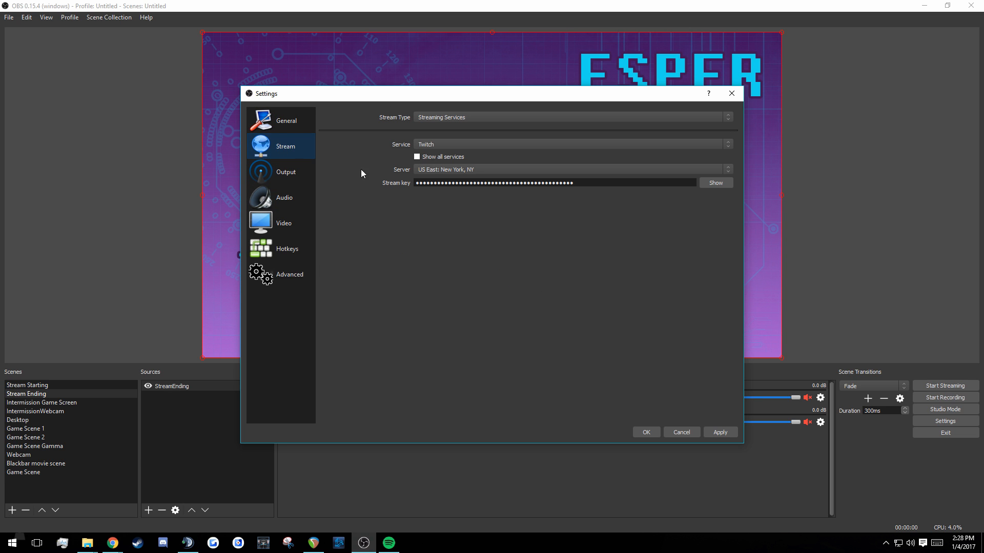
{"action": "left_click", "coordinate": [463, 118]}
{"action": "left_click", "coordinate": [462, 119]}
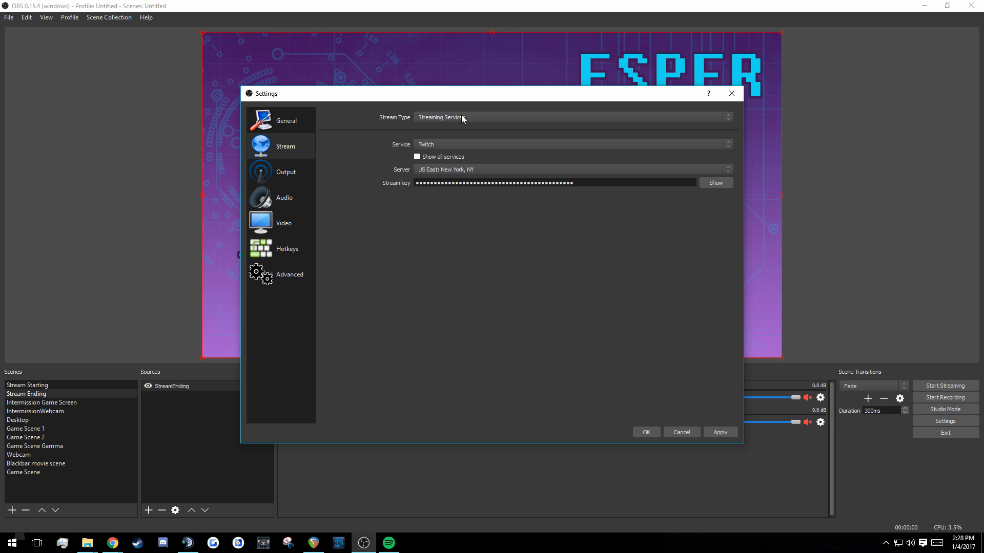
{"action": "left_click", "coordinate": [454, 148]}
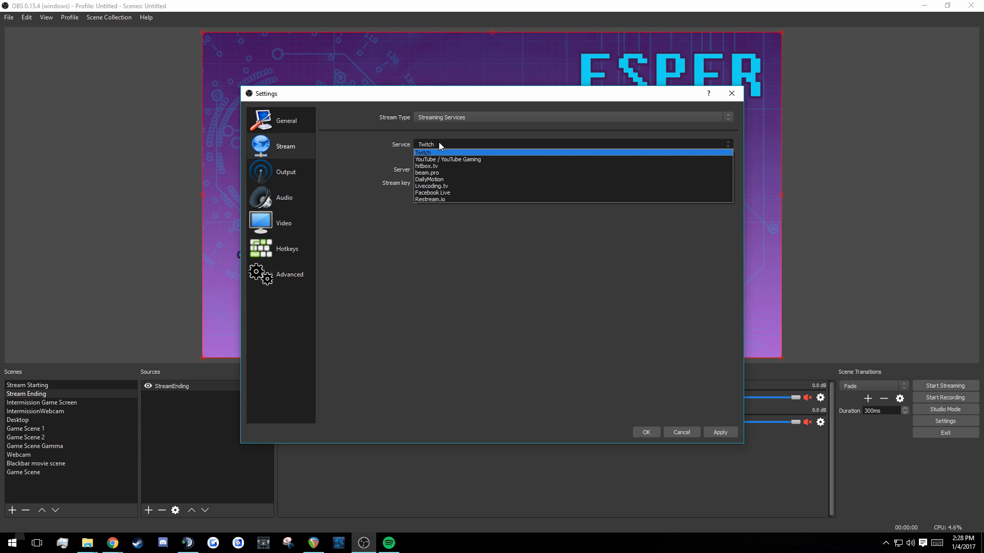
{"action": "left_click", "coordinate": [439, 144]}
{"action": "left_click", "coordinate": [431, 170]}
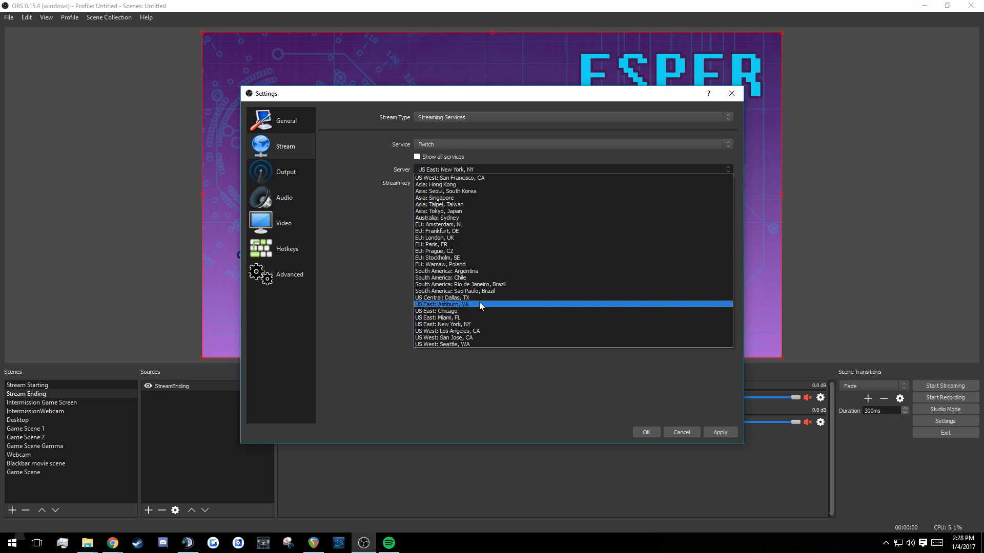
{"action": "left_click", "coordinate": [479, 401]}
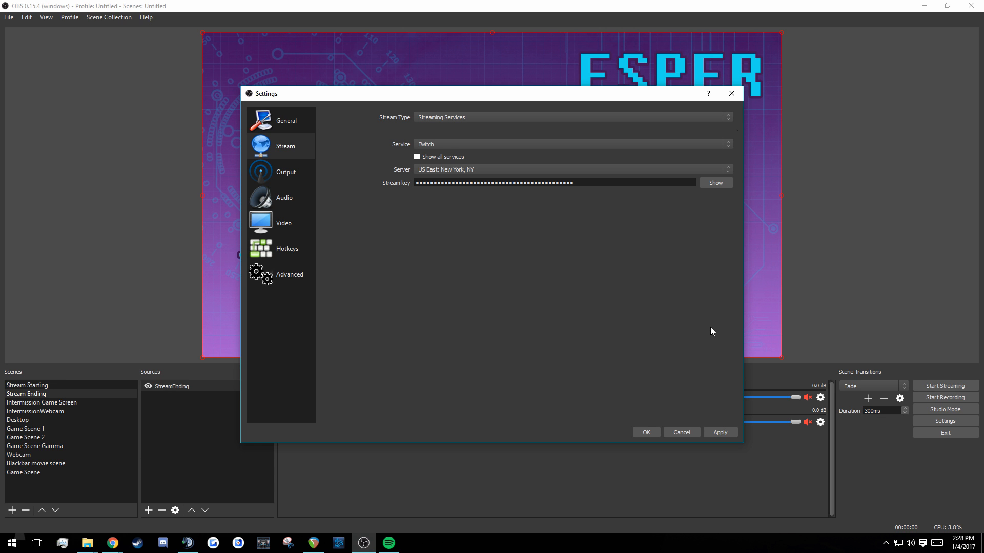
{"action": "left_click", "coordinate": [676, 433]}
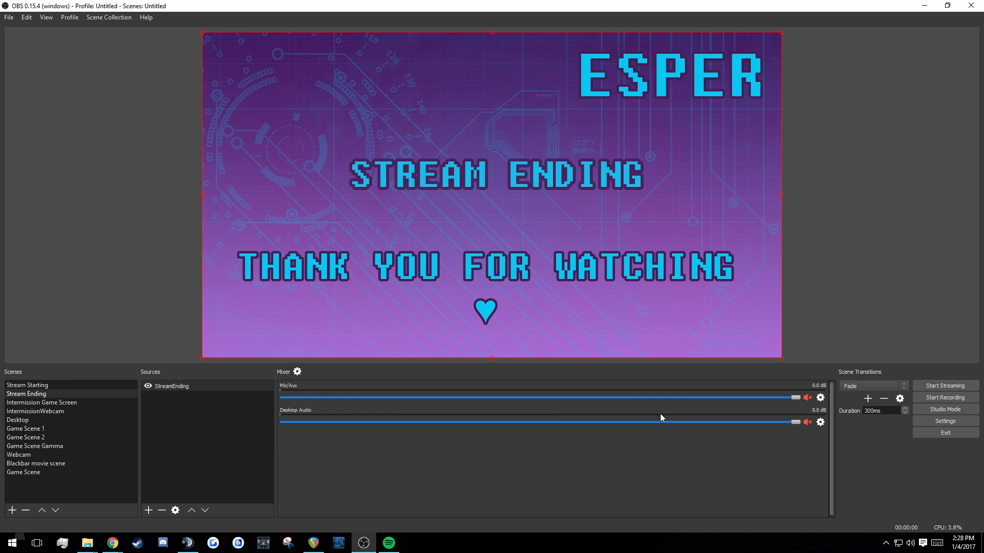
Step: Show the Stream Starting scene, and open the Stream Key page of the Twitch dashboard in Chrome
{"action": "left_click", "coordinate": [74, 384]}
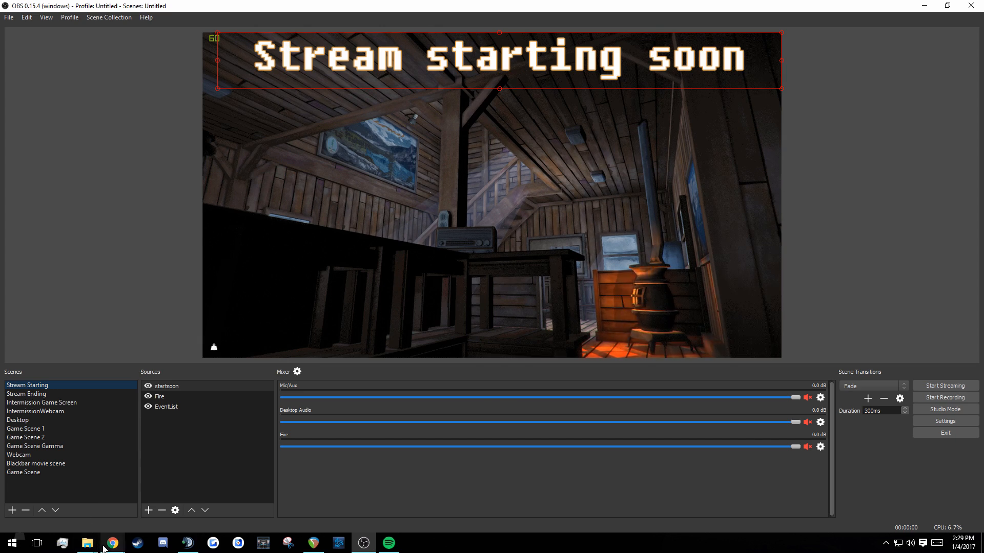
{"action": "mouse_move", "coordinate": [112, 543]}
{"action": "mouse_move", "coordinate": [107, 523]}
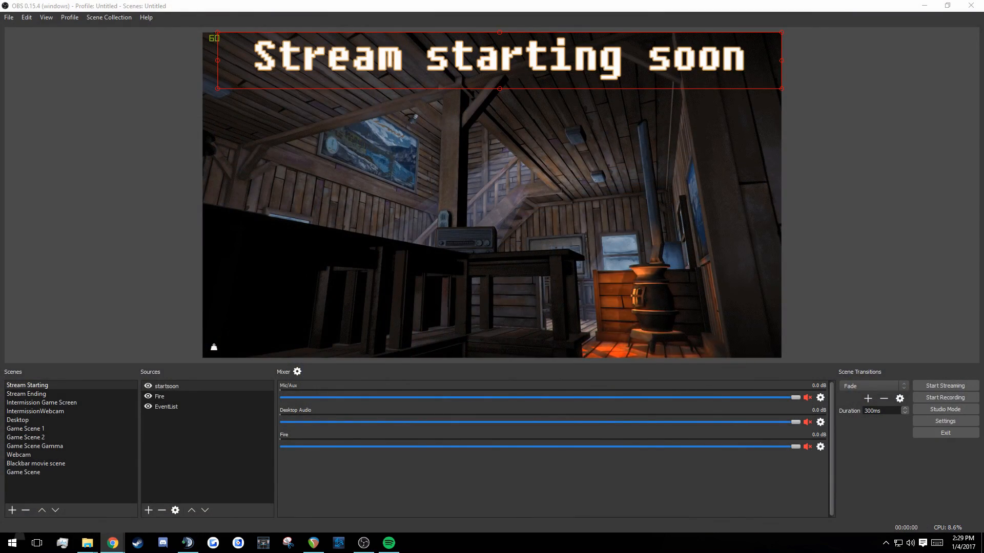
{"action": "left_click_drag", "start_coordinate": [0, 277], "coordinate": [297, 4]}
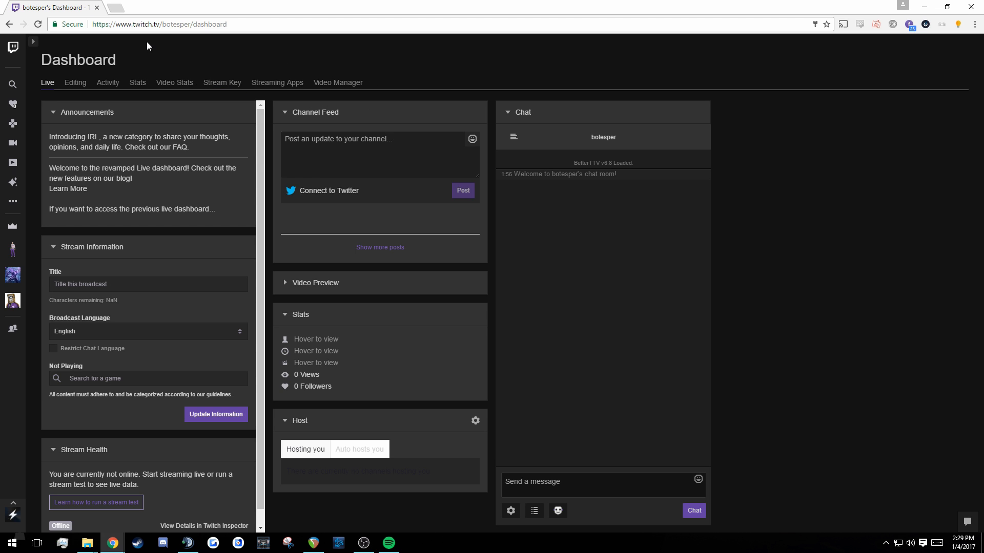
{"action": "left_click", "coordinate": [295, 20]}
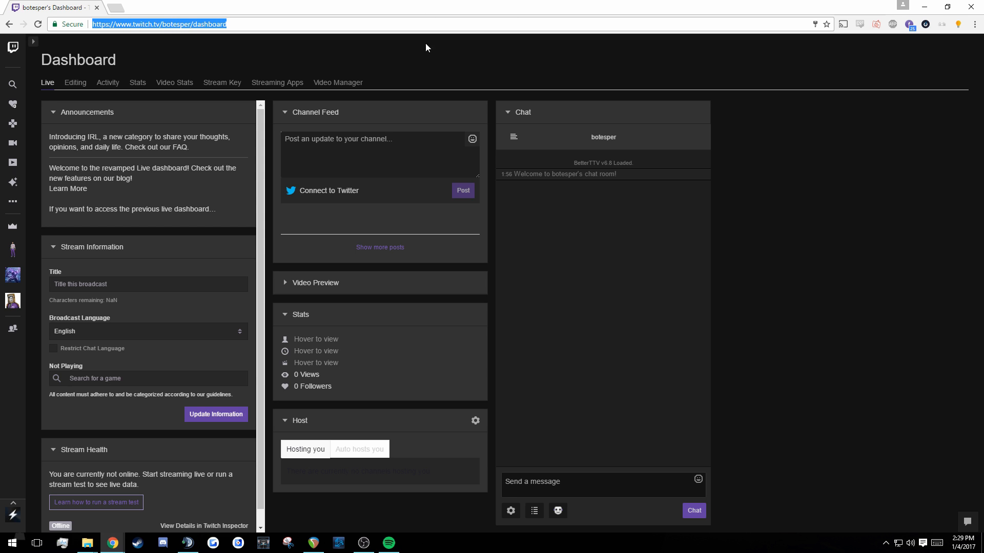
{"action": "left_click", "coordinate": [215, 68]}
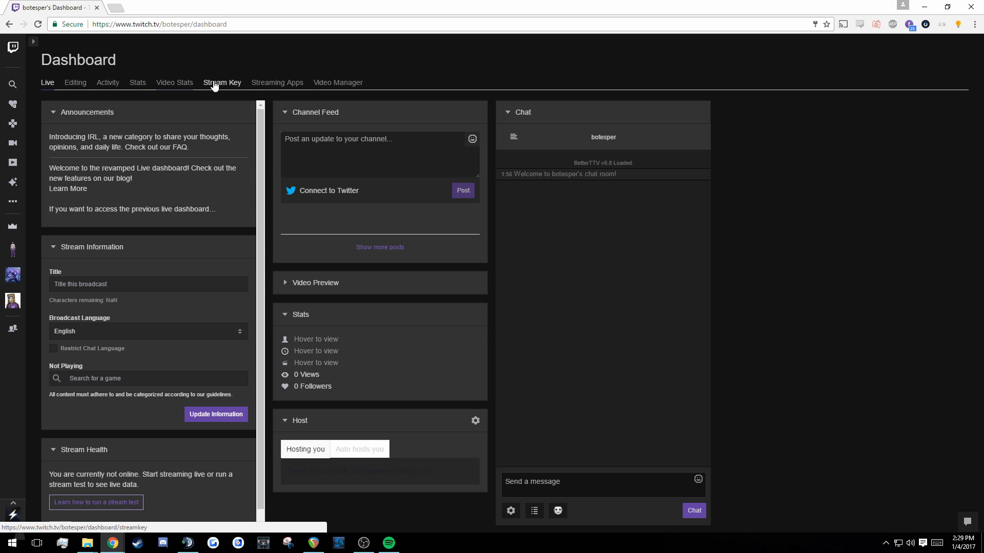
{"action": "left_click", "coordinate": [231, 90]}
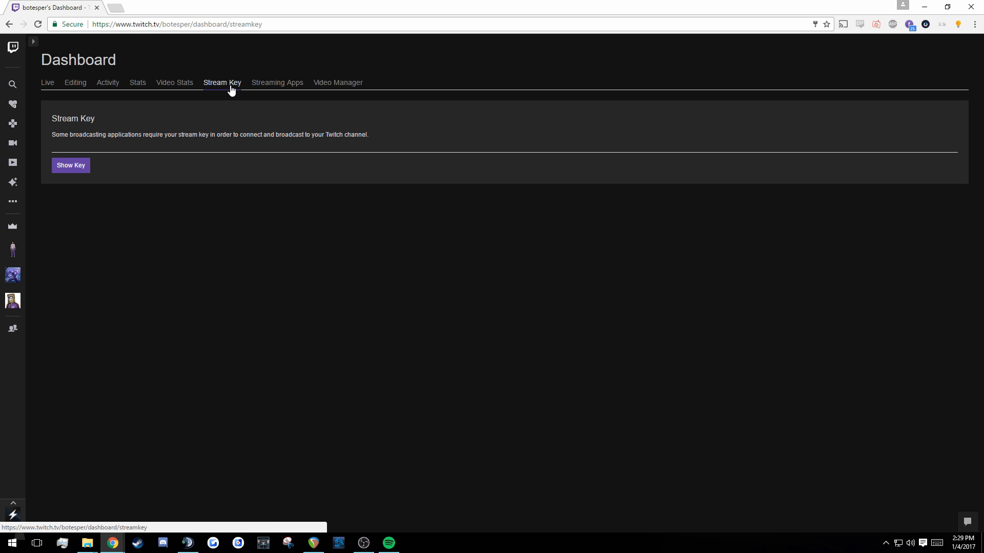
Step: Reveal the channel's stream key, acknowledging the warning against sharing it, and copy the key
{"action": "left_click", "coordinate": [72, 166]}
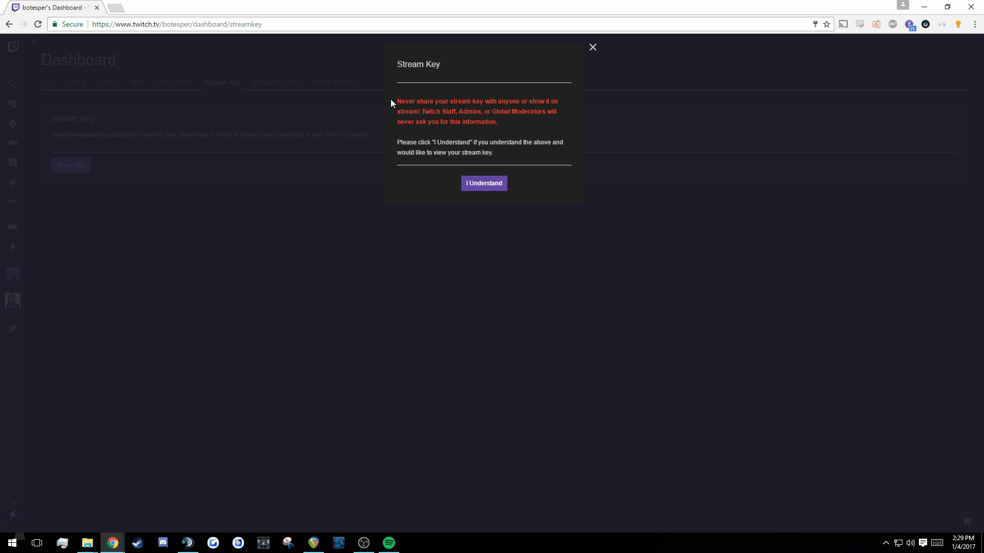
{"action": "left_click_drag", "start_coordinate": [398, 101], "coordinate": [559, 119]}
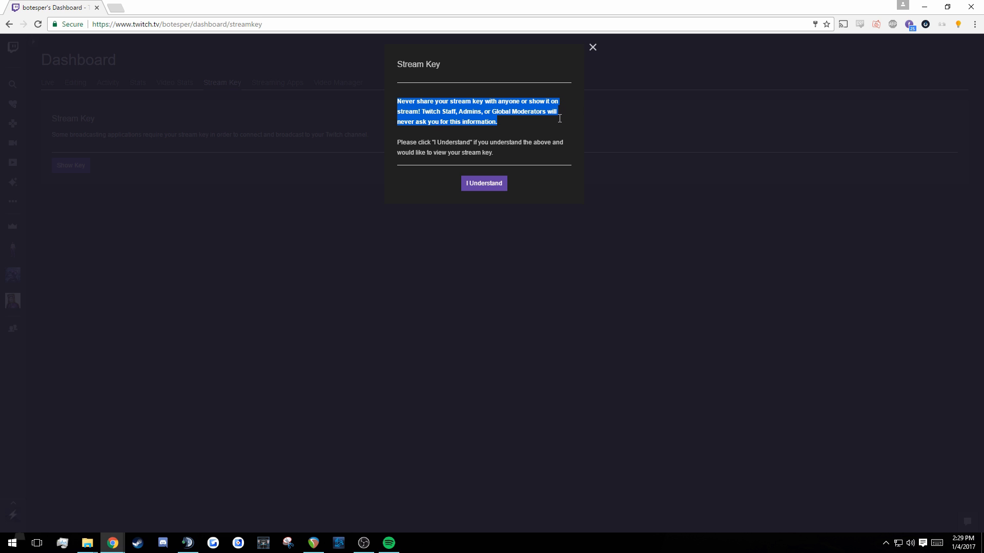
{"action": "left_click", "coordinate": [555, 125]}
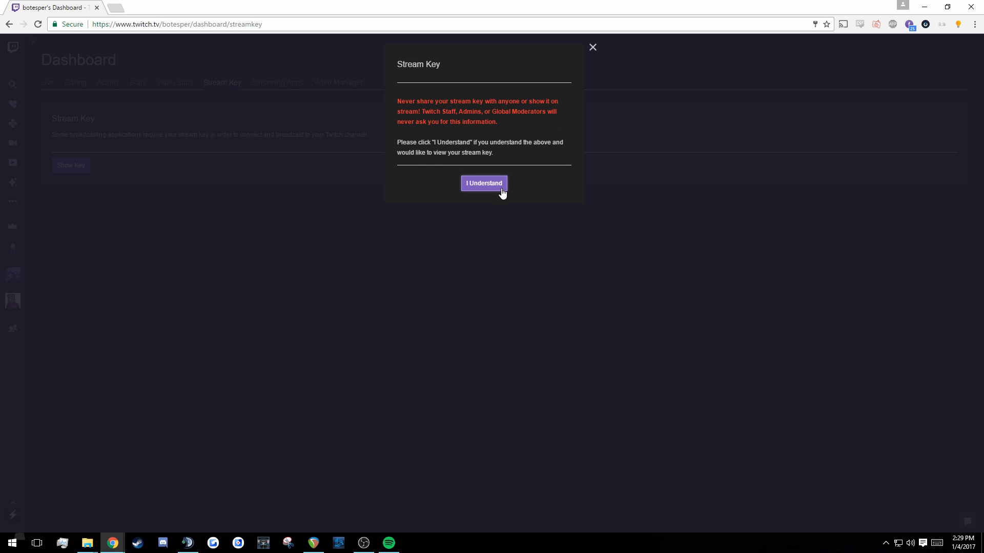
{"action": "left_click", "coordinate": [501, 187]}
{"action": "left_click_drag", "start_coordinate": [403, 191], "coordinate": [568, 194]}
{"action": "right_click", "coordinate": [512, 192]}
{"action": "left_click", "coordinate": [540, 199]}
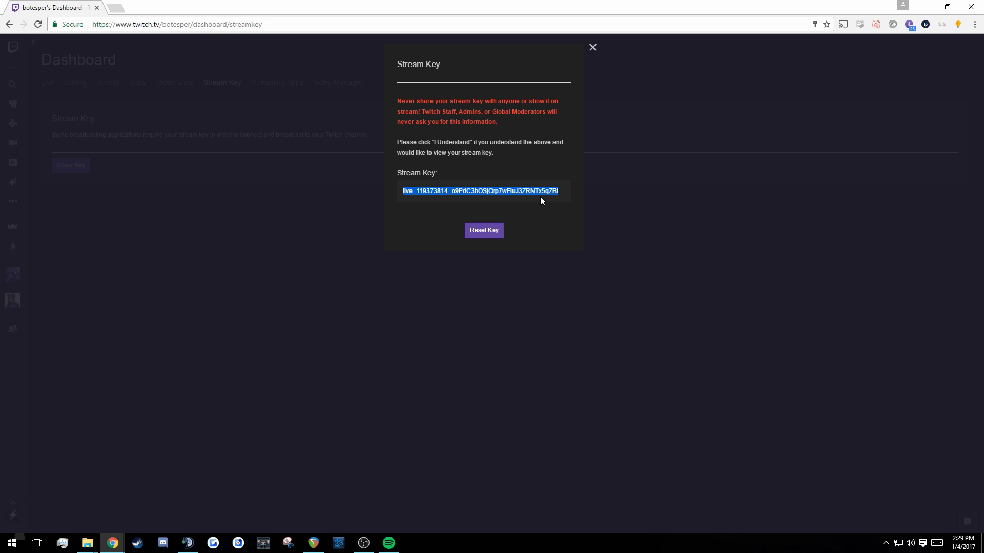
Step: Switch to OBS, view the stream key field in the Stream settings, and cancel the dialog
{"action": "left_click", "coordinate": [364, 543]}
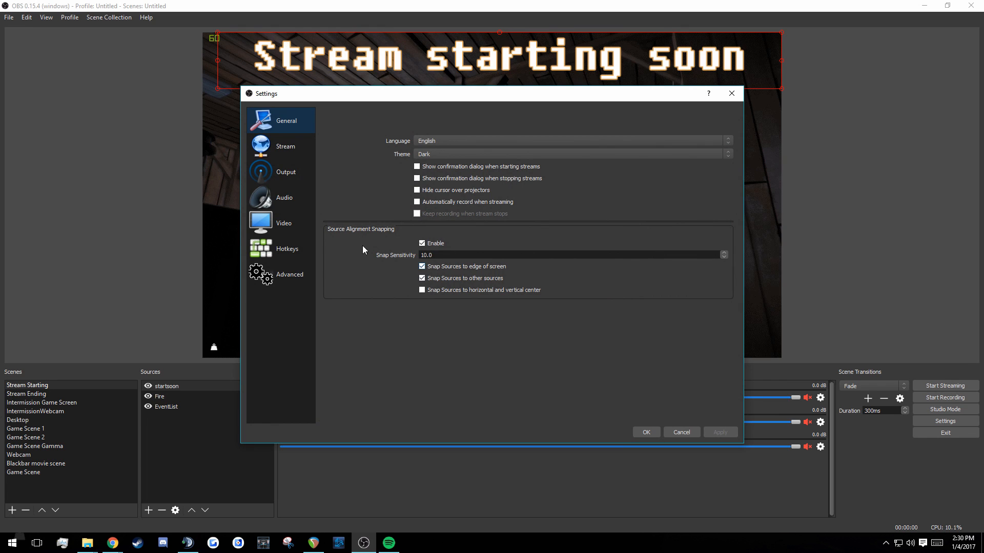
{"action": "left_click", "coordinate": [287, 160]}
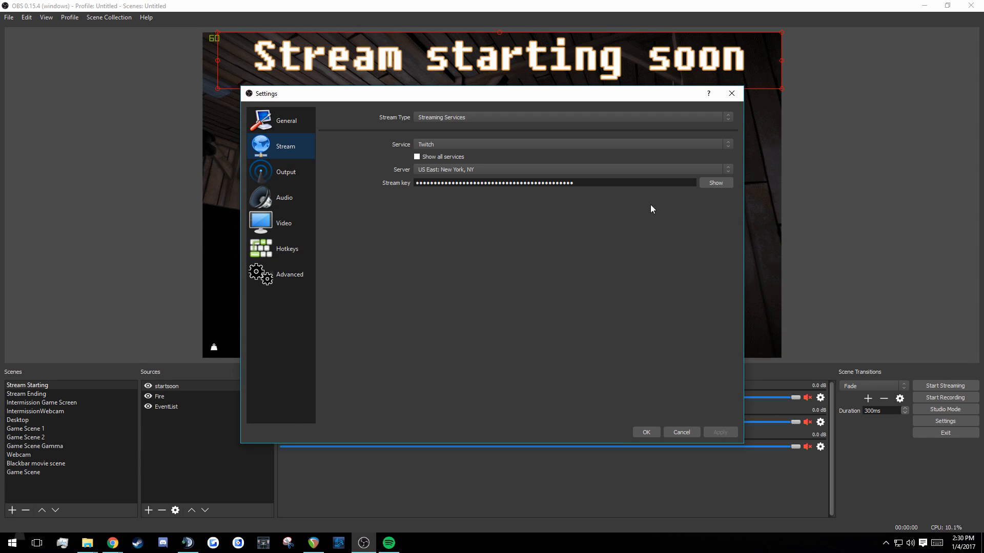
{"action": "left_click", "coordinate": [692, 432]}
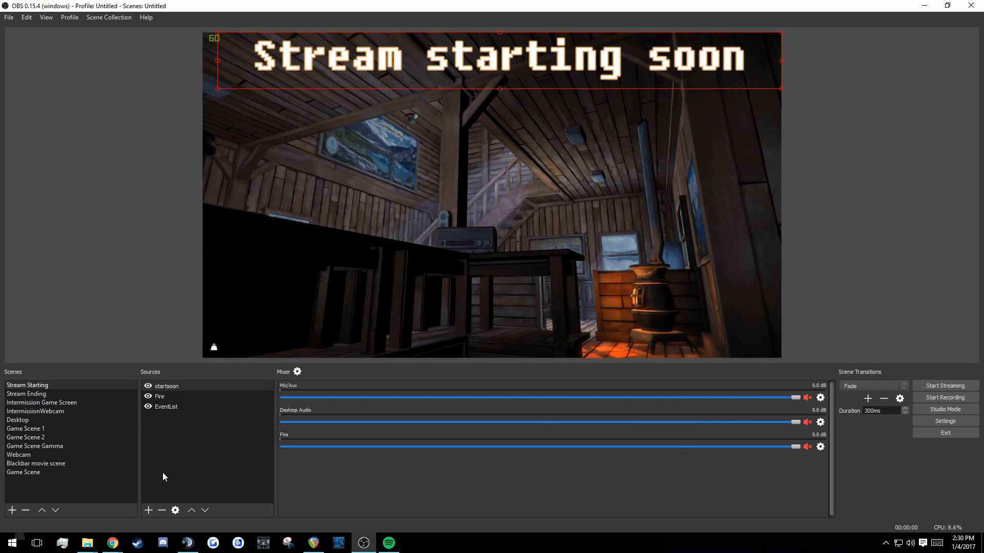
Step: Reset the stream key on the Twitch dashboard, close the key dialog and minimize the browser
{"action": "mouse_move", "coordinate": [110, 542]}
{"action": "left_click", "coordinate": [103, 524]}
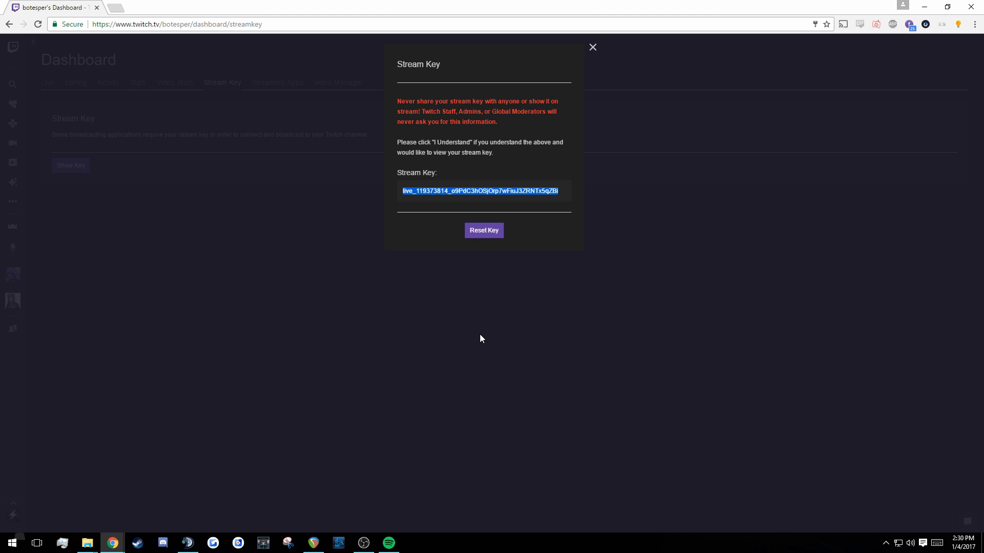
{"action": "left_click", "coordinate": [553, 216]}
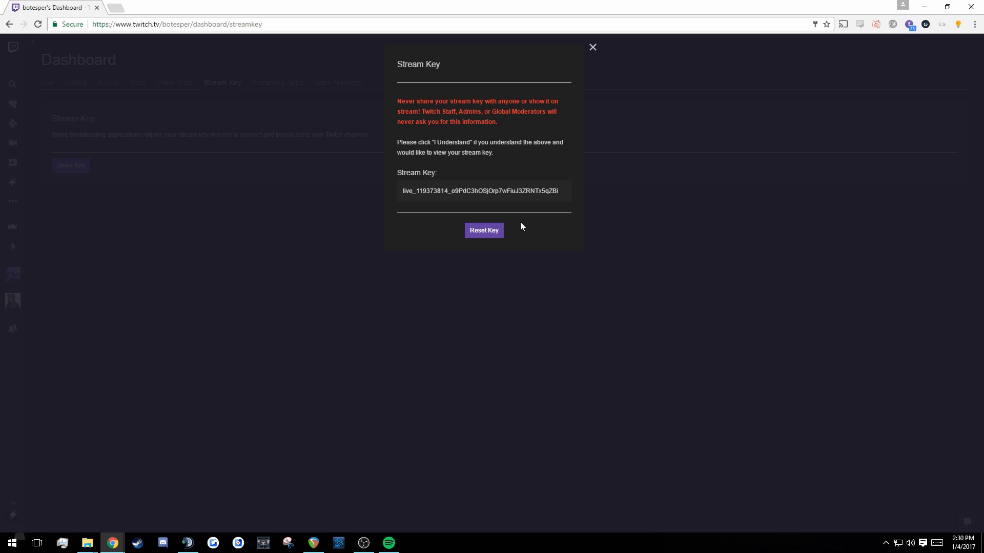
{"action": "left_click", "coordinate": [490, 227]}
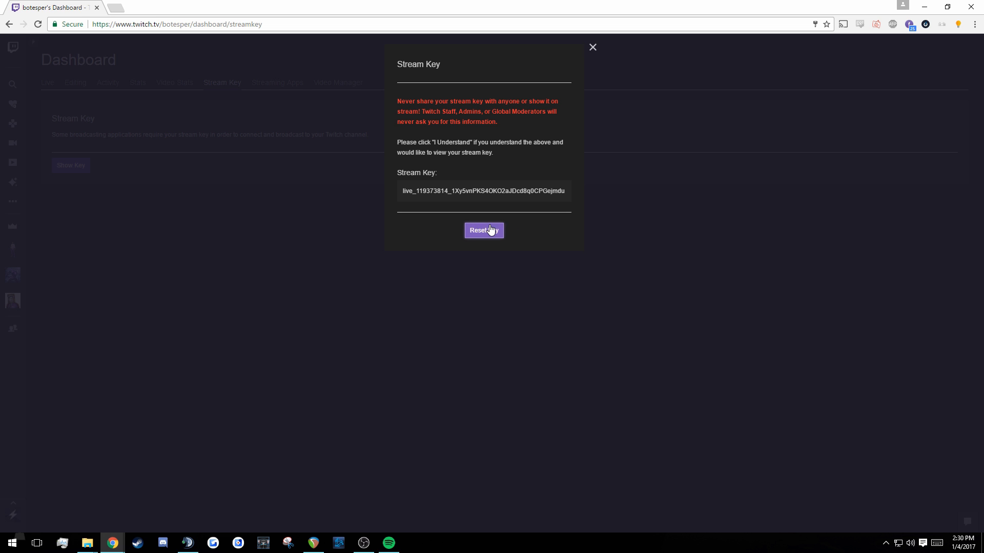
{"action": "left_click", "coordinate": [593, 47]}
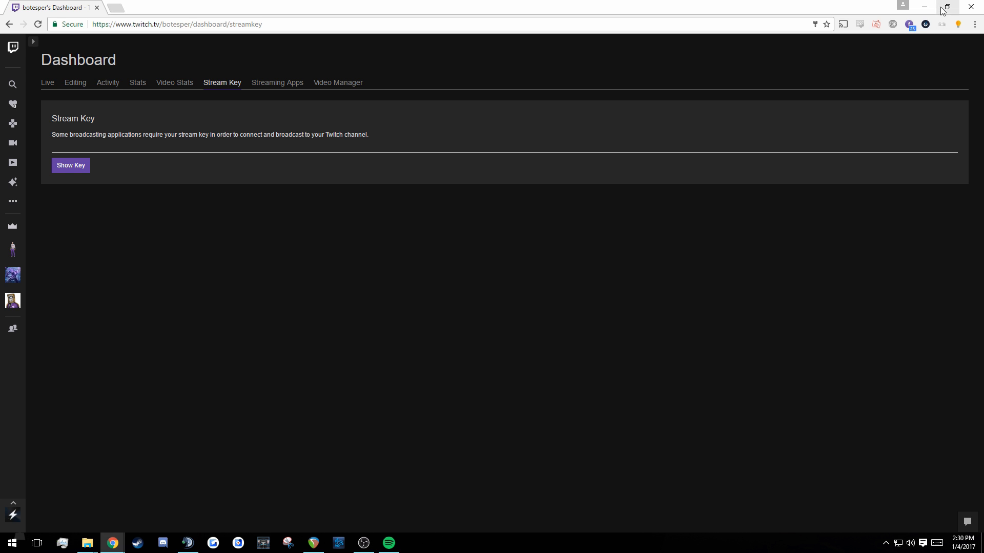
{"action": "left_click", "coordinate": [923, 6]}
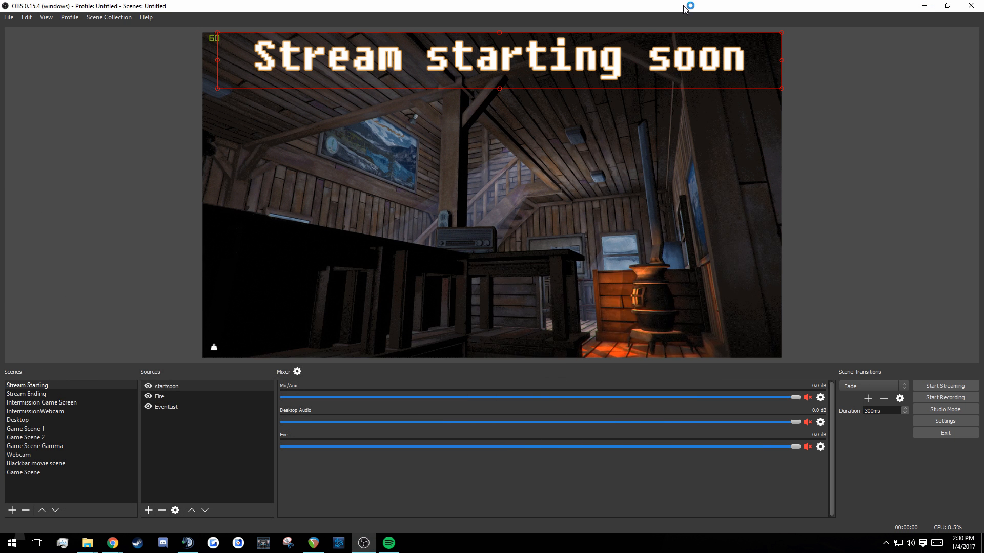
Step: Compare the Advanced and Simple output modes in the Output settings and set Output Mode to Simple
{"action": "left_click", "coordinate": [945, 422]}
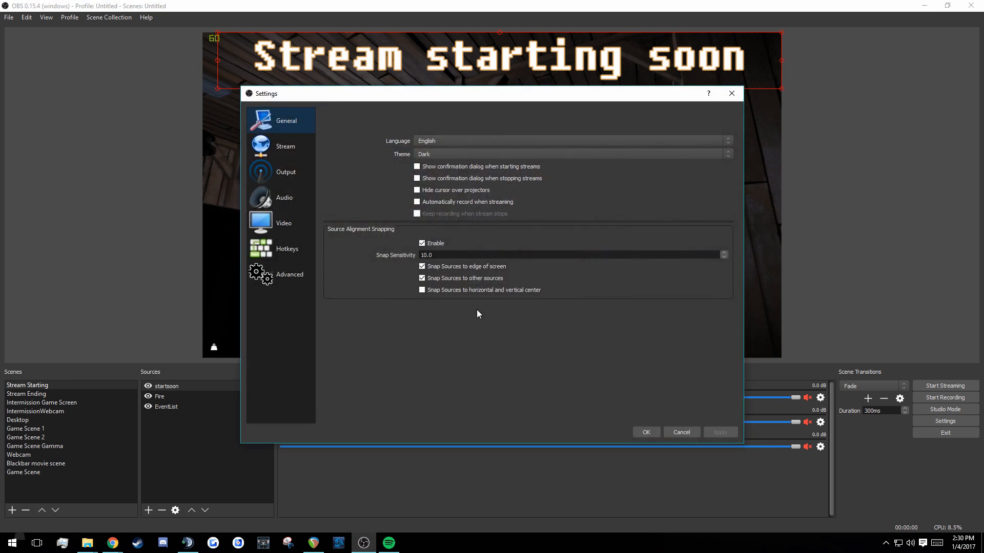
{"action": "left_click", "coordinate": [286, 174]}
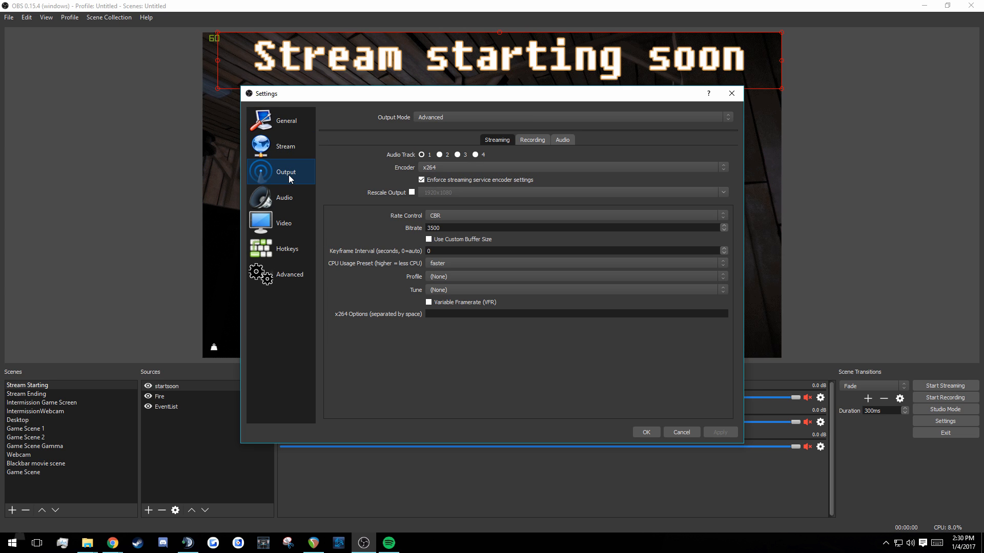
{"action": "left_click", "coordinate": [574, 118]}
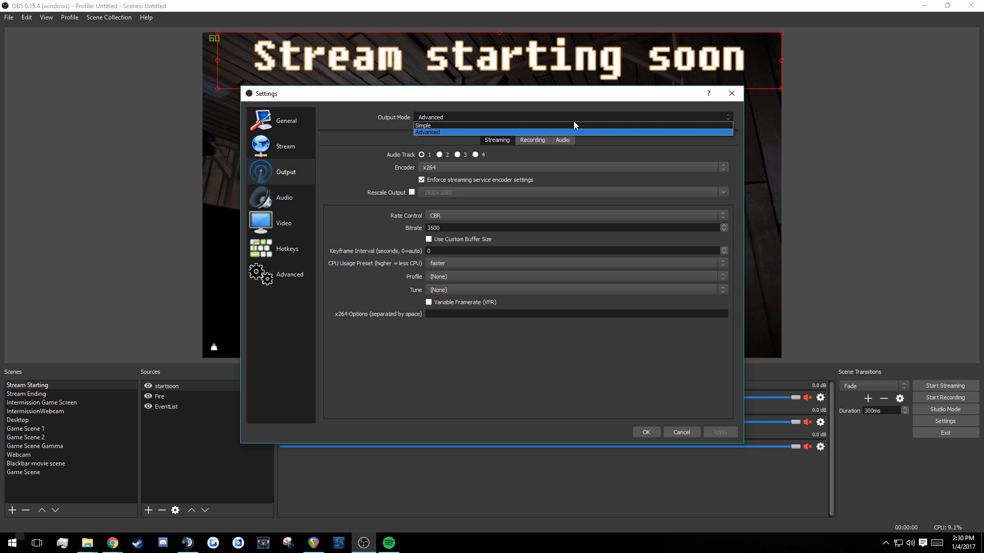
{"action": "left_click", "coordinate": [572, 124]}
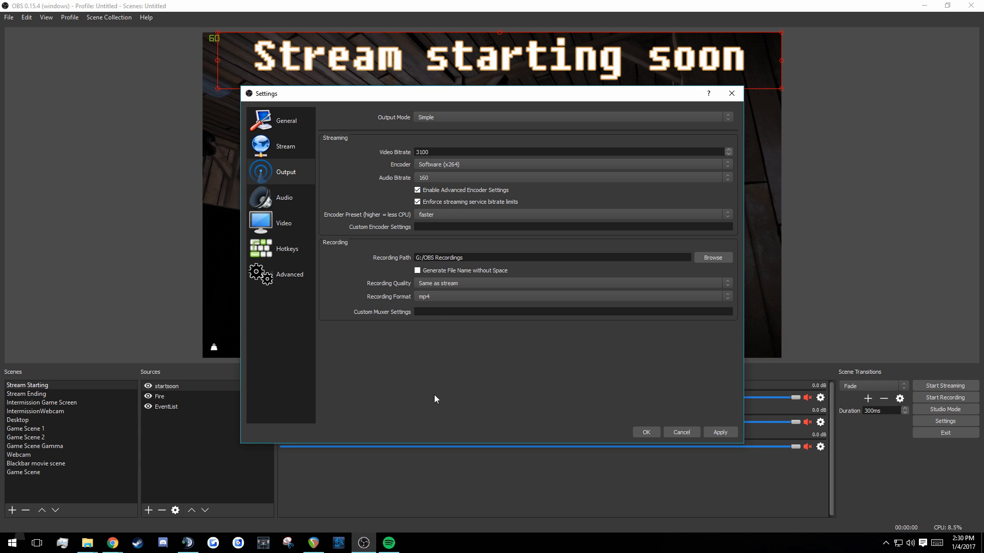
{"action": "left_click", "coordinate": [443, 118]}
{"action": "left_click", "coordinate": [442, 131]}
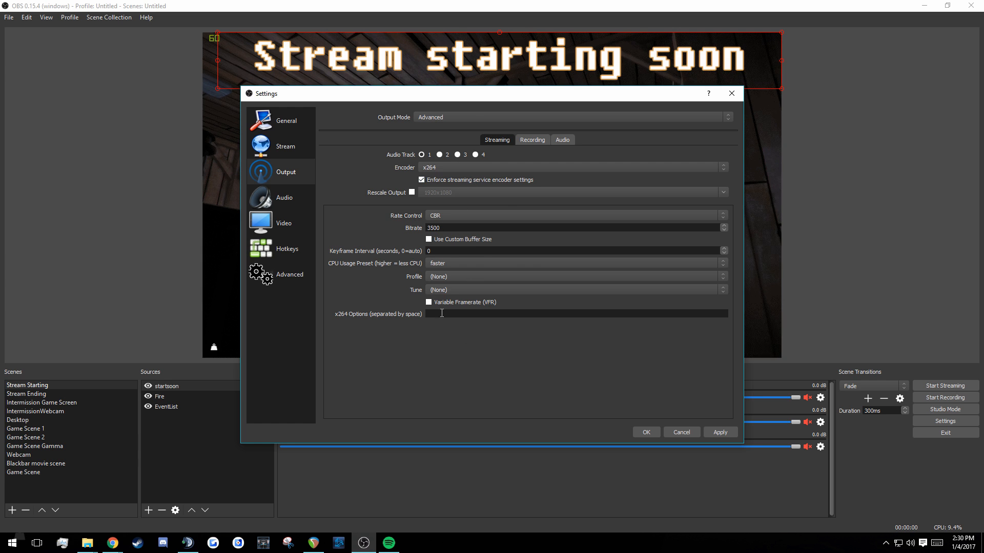
{"action": "left_click", "coordinate": [474, 118]}
{"action": "left_click", "coordinate": [467, 122]}
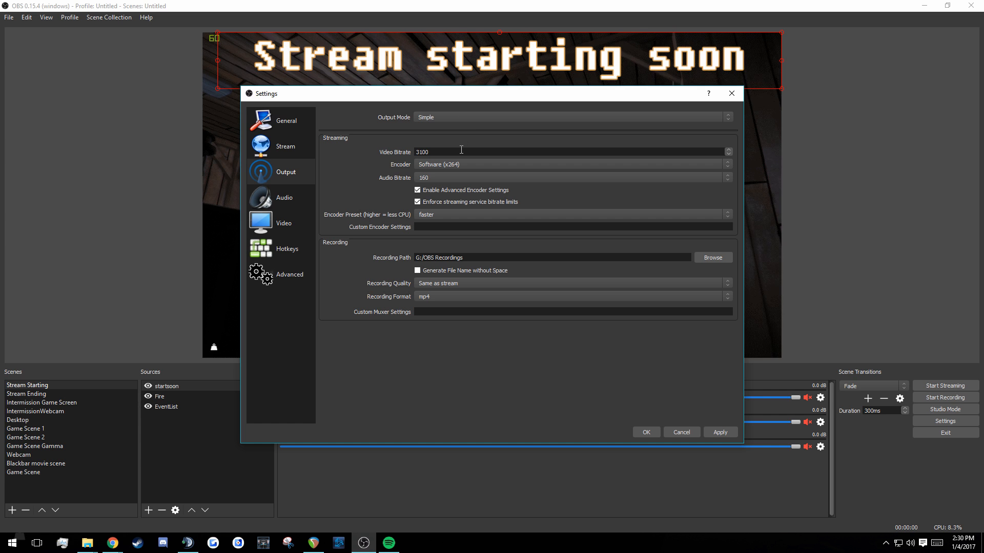
Step: Set the video bitrate to 3500, after trying 4500 and toggling enforcement of the streaming service bitrate limits off and back on
{"action": "left_click_drag", "start_coordinate": [461, 150], "coordinate": [402, 149]}
{"action": "type", "text": "3500"}
{"action": "double_click", "coordinate": [441, 150]}
{"action": "type", "text": "4500"}
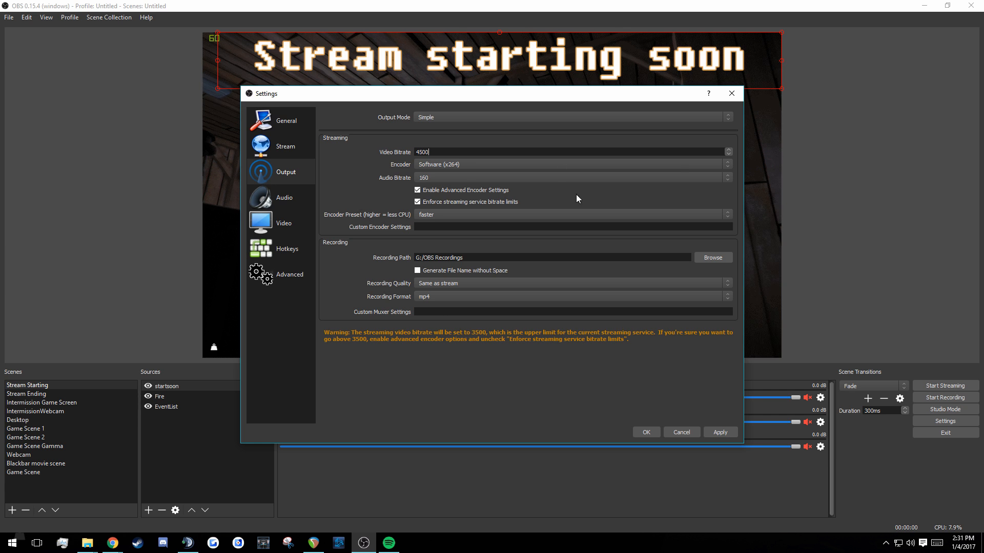
{"action": "left_click", "coordinate": [419, 204]}
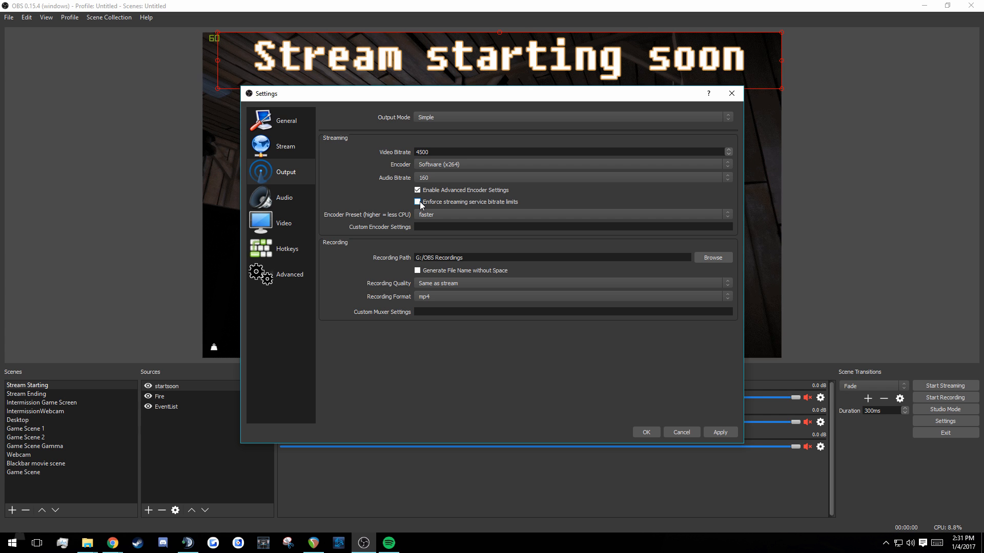
{"action": "left_click", "coordinate": [419, 203]}
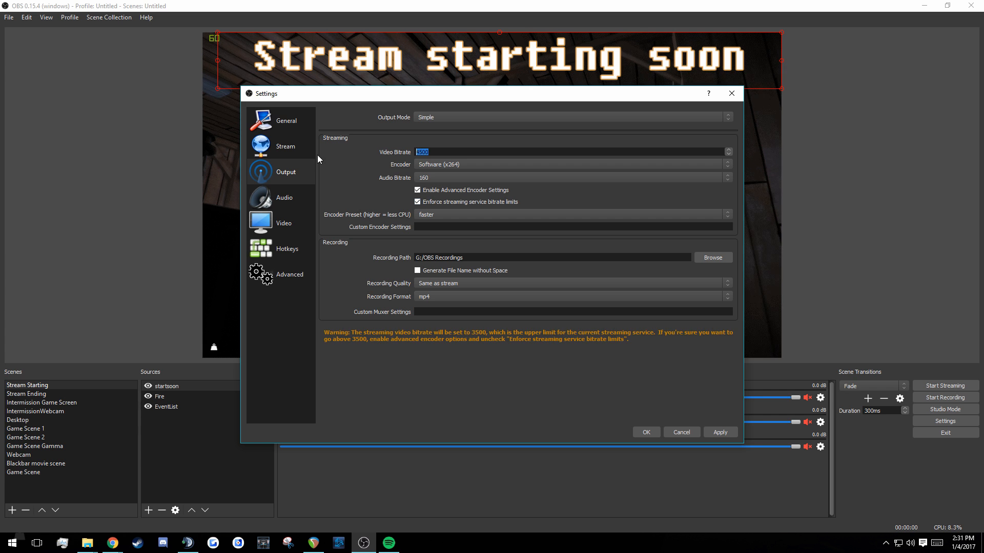
{"action": "type", "text": "3500"}
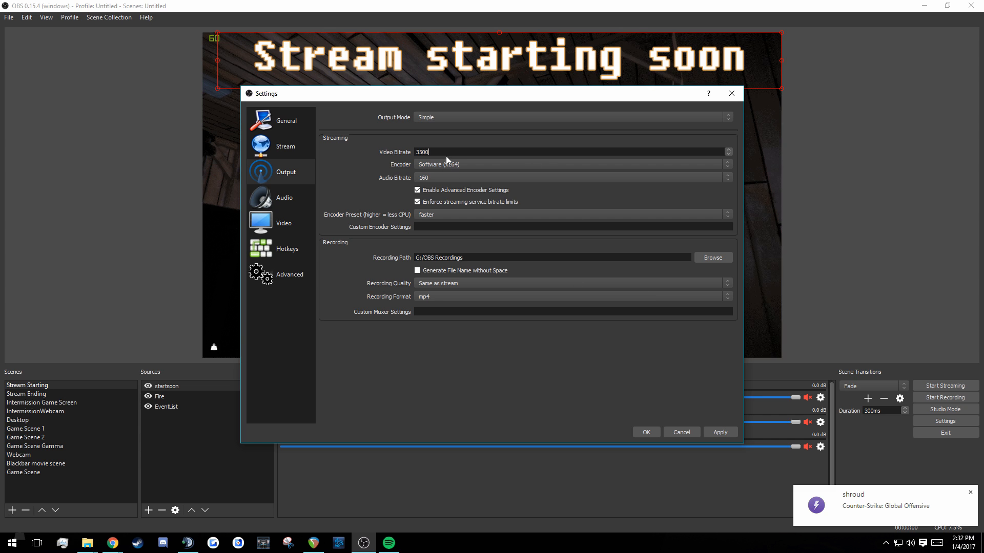
{"action": "left_click_drag", "start_coordinate": [444, 153], "coordinate": [347, 153]}
{"action": "left_click", "coordinate": [482, 151]}
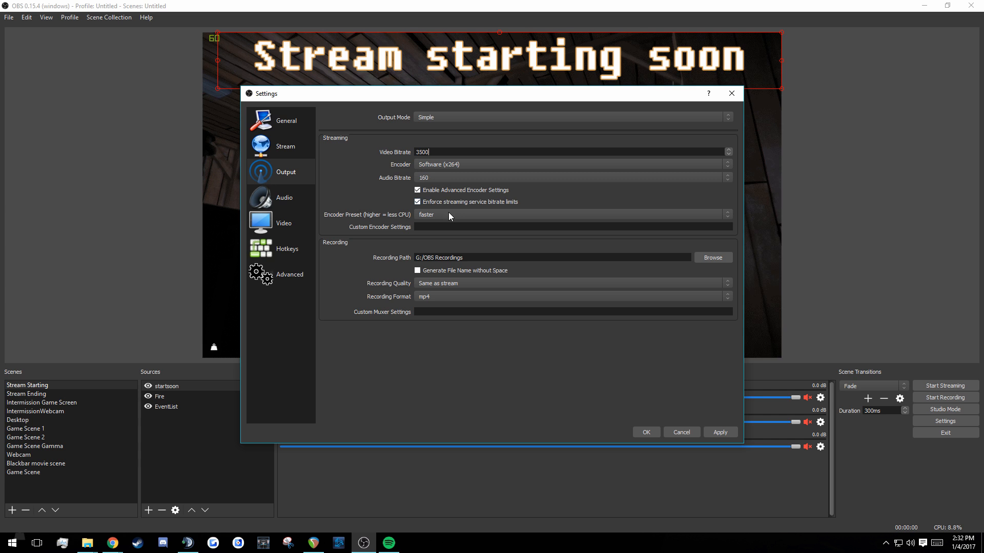
Step: Examine the encoder and audio bitrate options in the streaming output settings without changing them
{"action": "left_click", "coordinate": [464, 164]}
{"action": "left_click", "coordinate": [467, 172]}
{"action": "left_click", "coordinate": [459, 177]}
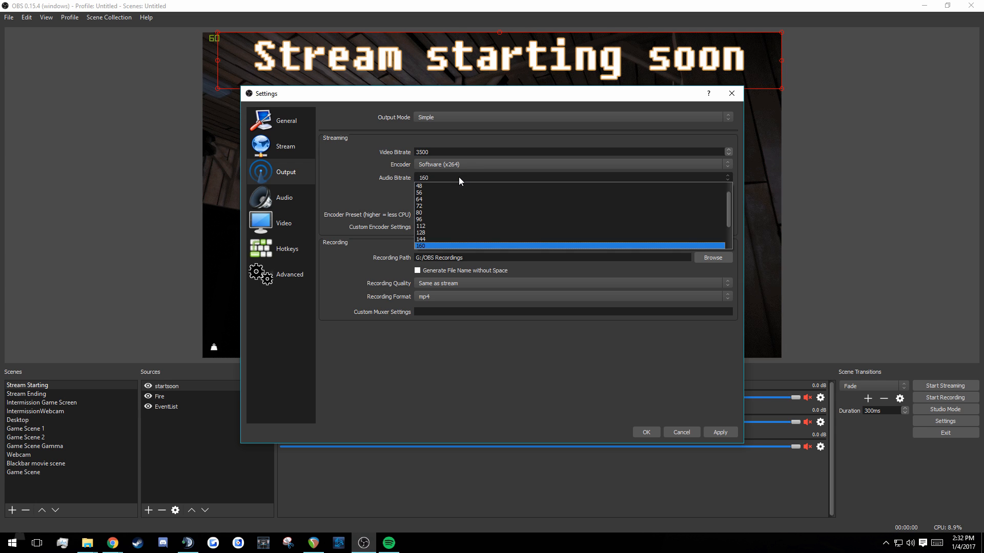
{"action": "scroll", "coordinate": [459, 233], "scroll_direction": "down", "scroll_amount": 2}
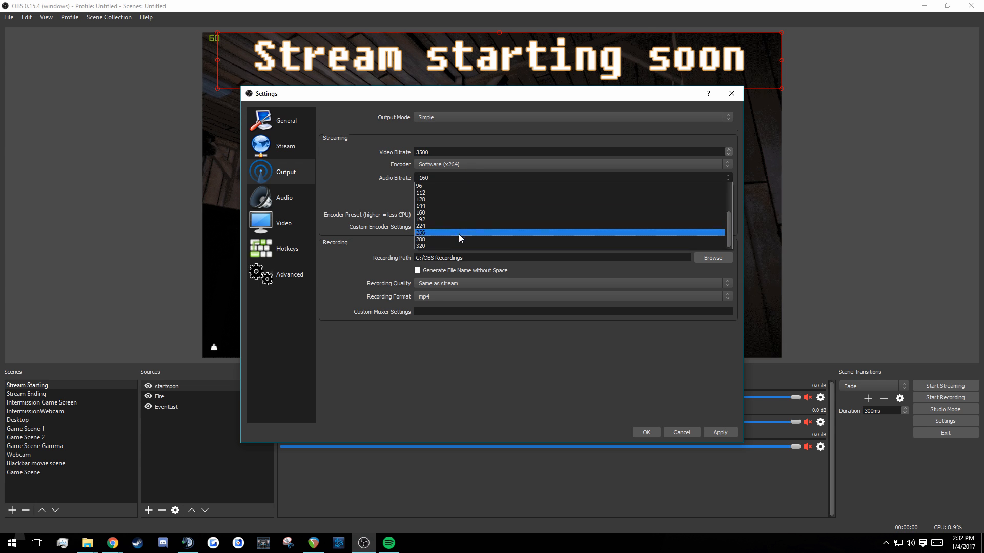
{"action": "left_click", "coordinate": [361, 192]}
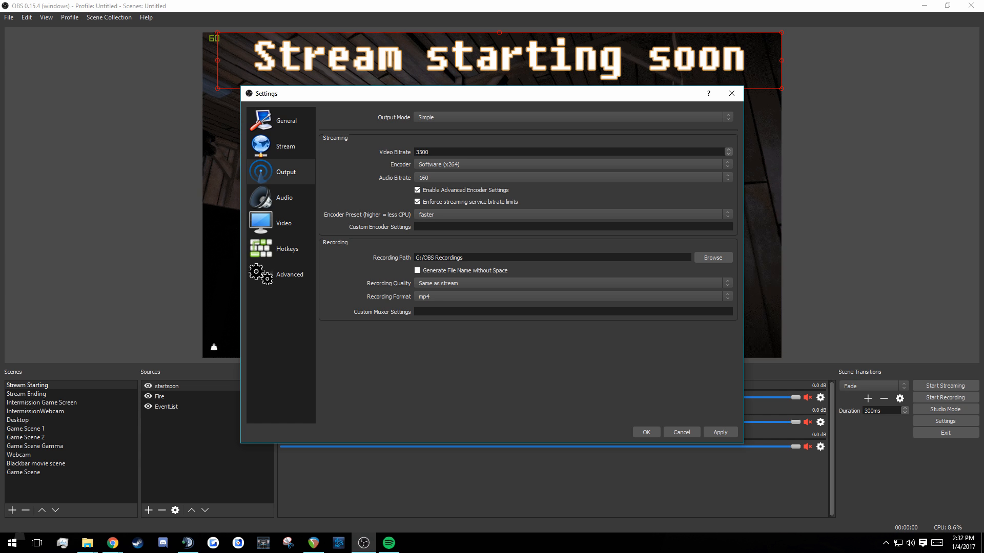
Step: Bring up the Track 1 effects window with the Soft Clipper/Limiter and close it
{"action": "key", "text": "alt+Tab"}
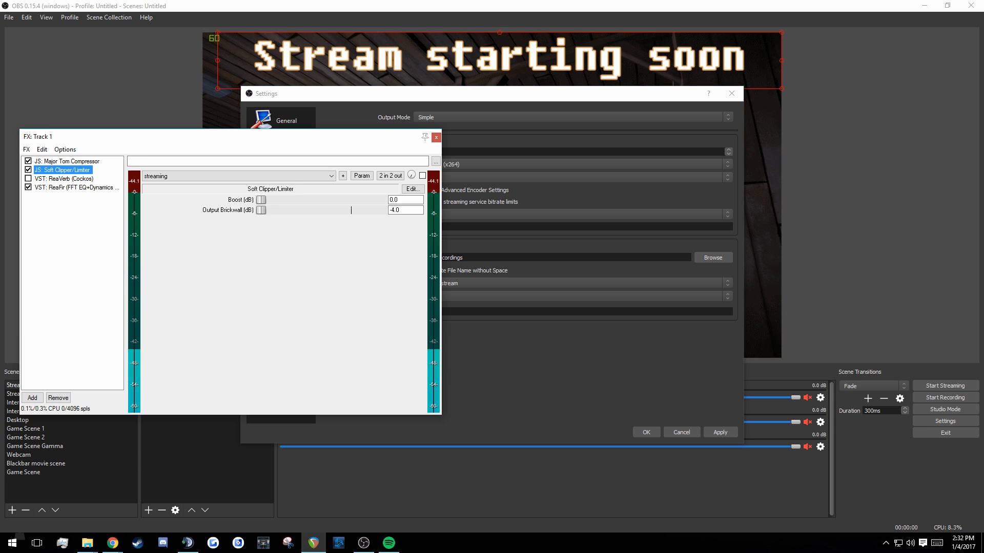
{"action": "left_click", "coordinate": [436, 138]}
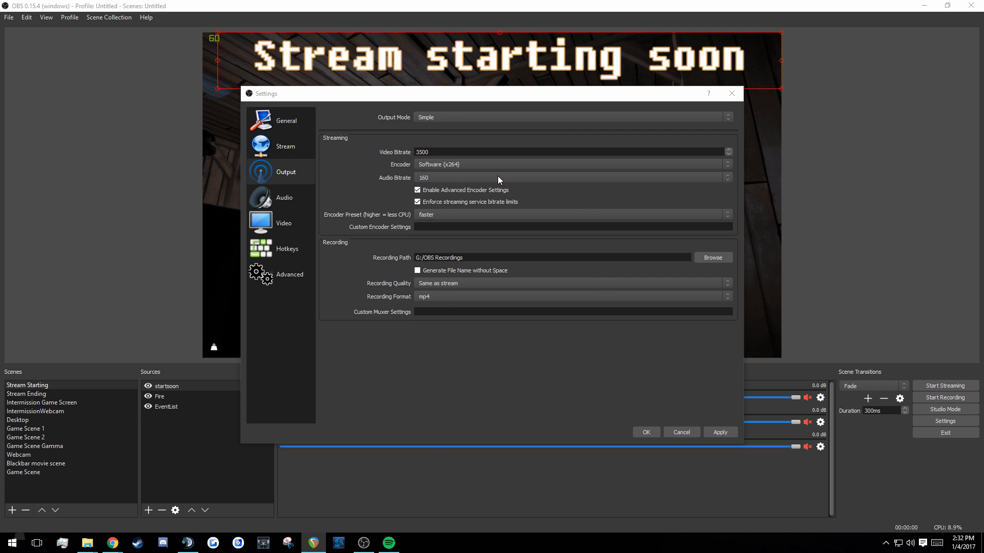
Step: Review the encoder presets, try veryfast, and set the encoder preset back to faster
{"action": "left_click", "coordinate": [474, 216]}
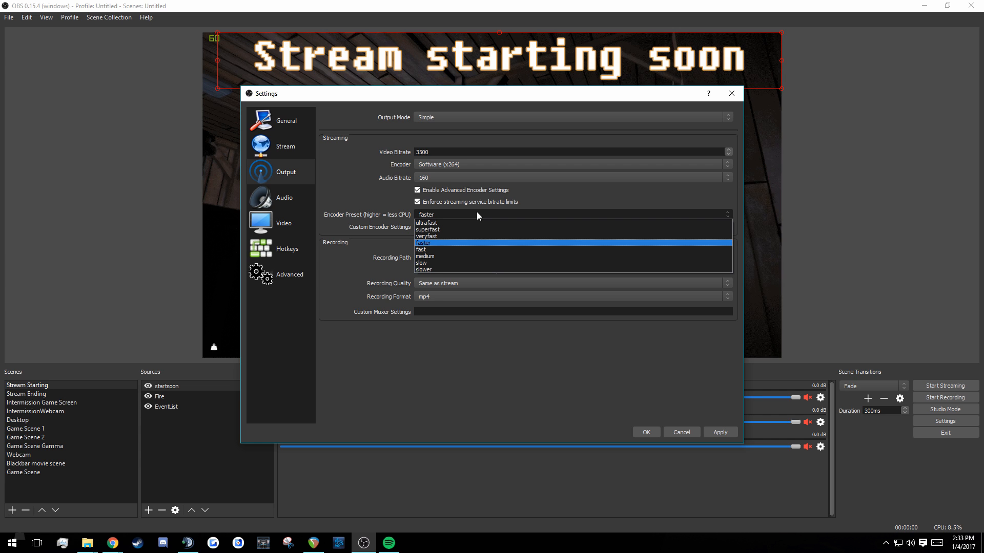
{"action": "left_click", "coordinate": [356, 194]}
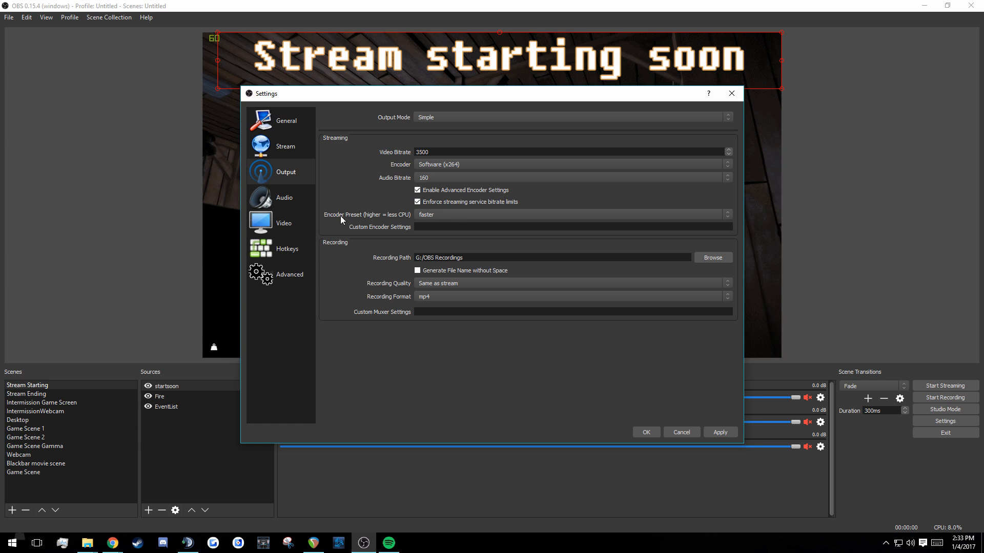
{"action": "left_click", "coordinate": [454, 213]}
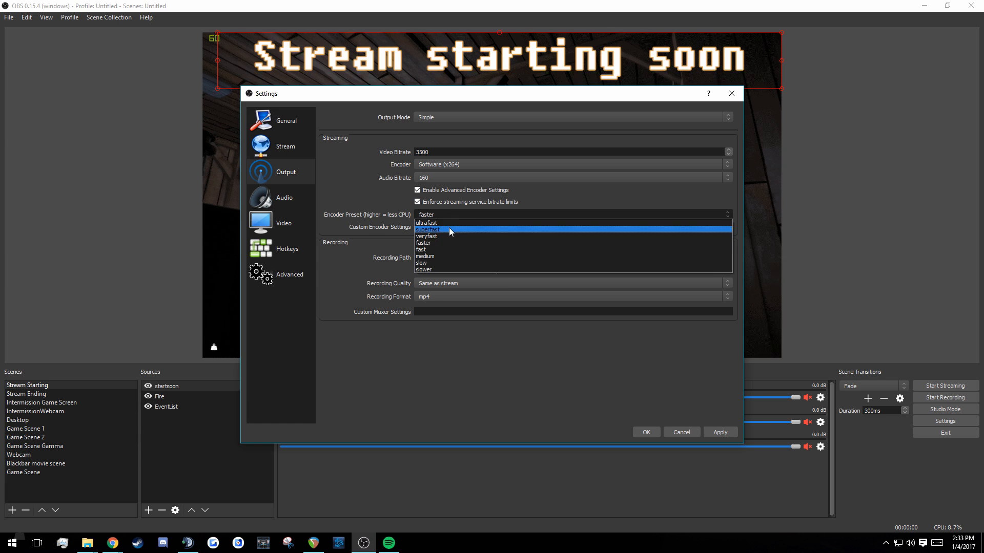
{"action": "left_click", "coordinate": [447, 235]}
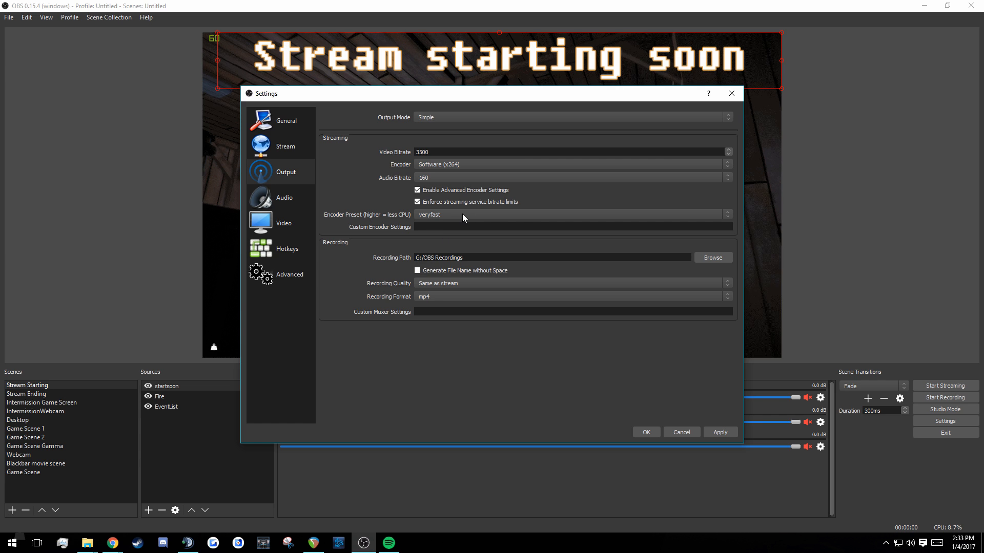
{"action": "left_click", "coordinate": [462, 214]}
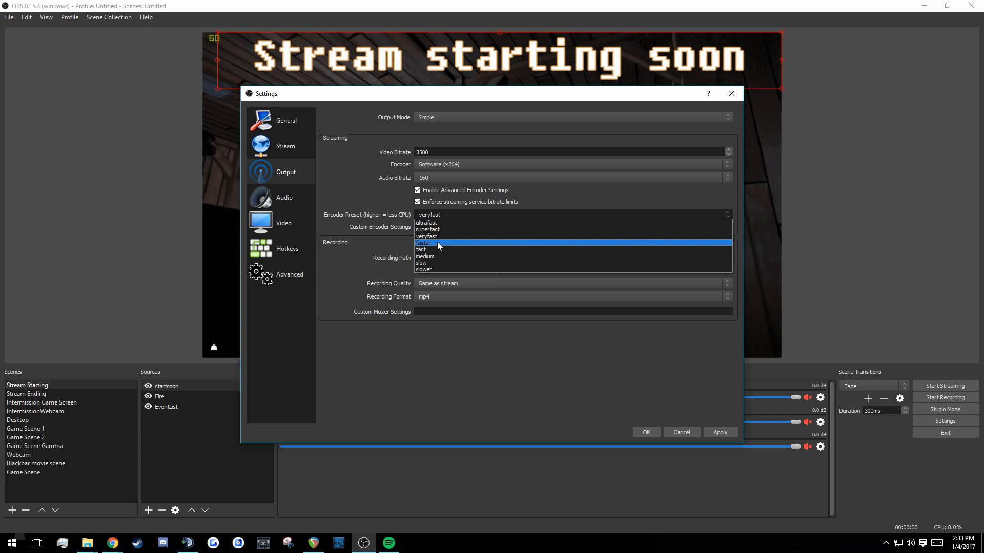
{"action": "left_click", "coordinate": [437, 242]}
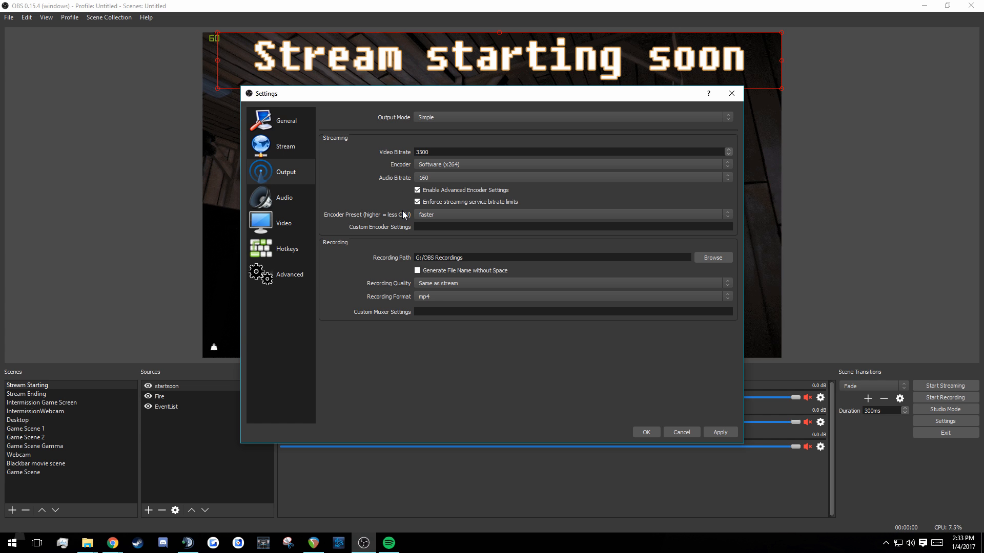
Step: Set the encoder preset to veryfast and the streaming video bitrate to 4000
{"action": "left_click_drag", "start_coordinate": [435, 153], "coordinate": [413, 153]}
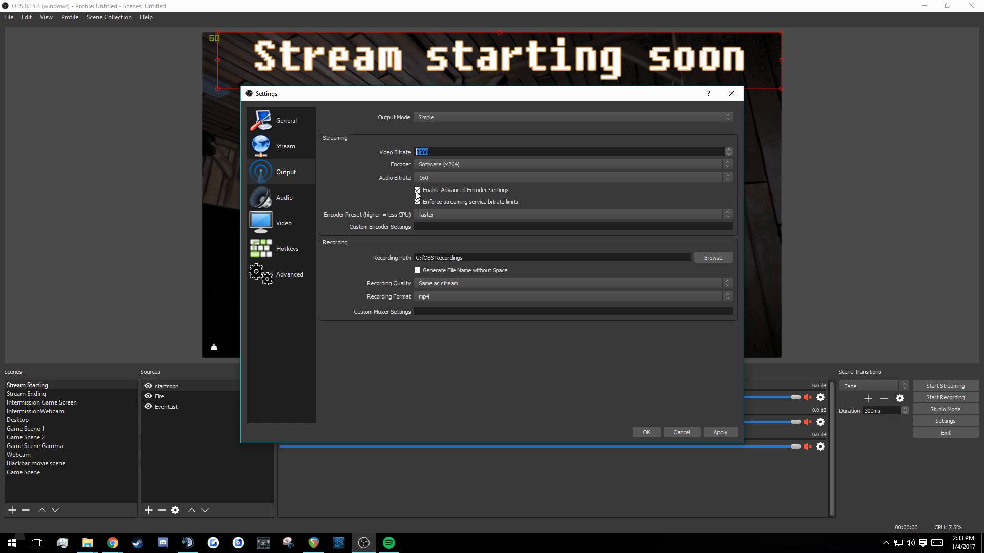
{"action": "left_click", "coordinate": [453, 215]}
{"action": "left_click", "coordinate": [434, 234]}
{"action": "left_click_drag", "start_coordinate": [438, 152], "coordinate": [312, 149]}
{"action": "type", "text": "4000"}
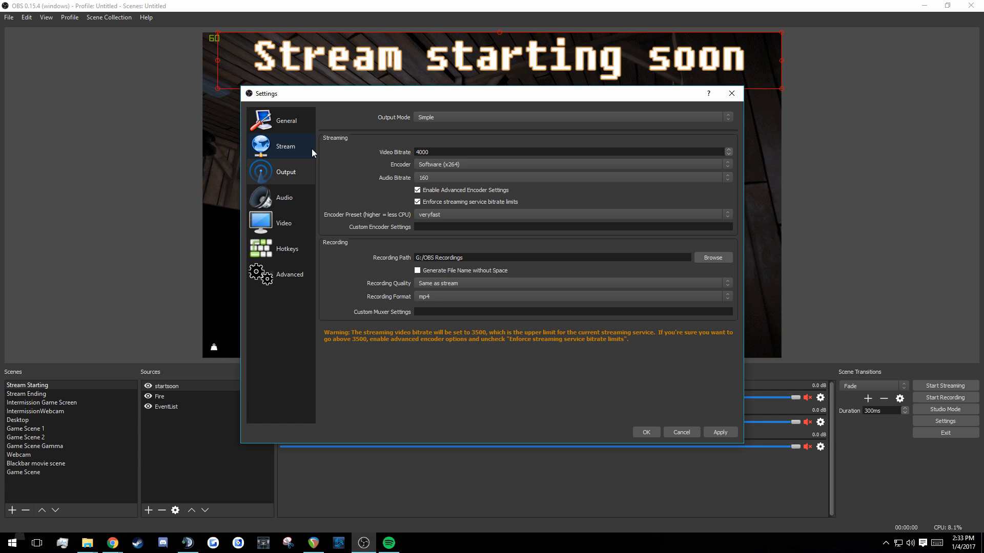
Step: Return the encoder preset to faster and the streaming video bitrate to 3500
{"action": "left_click", "coordinate": [477, 214]}
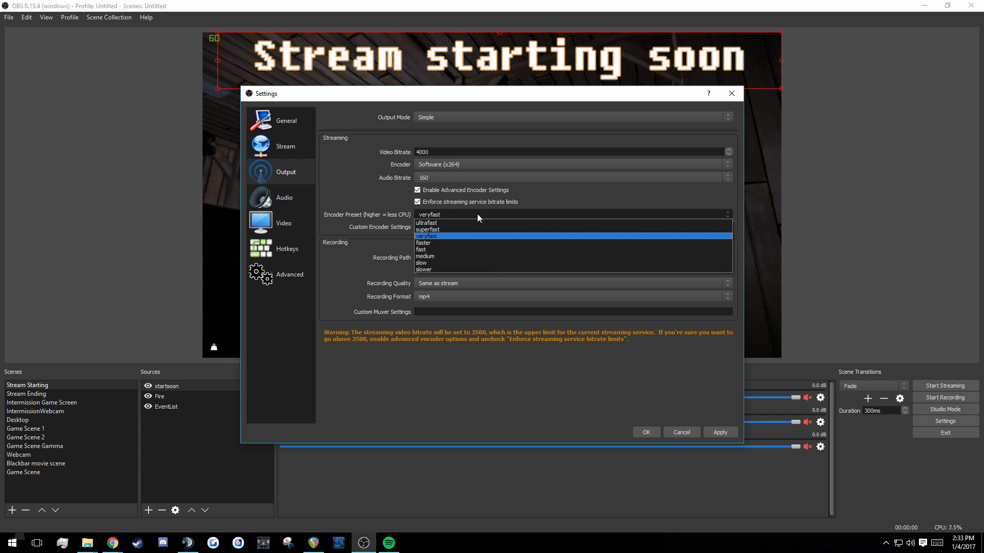
{"action": "left_click", "coordinate": [453, 242]}
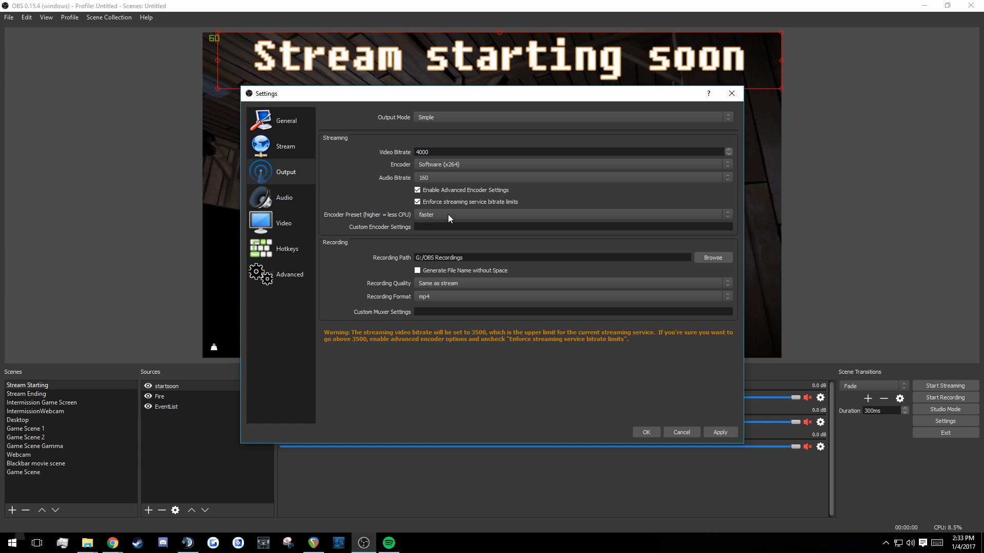
{"action": "double_click", "coordinate": [422, 150]}
{"action": "type", "text": "3500"}
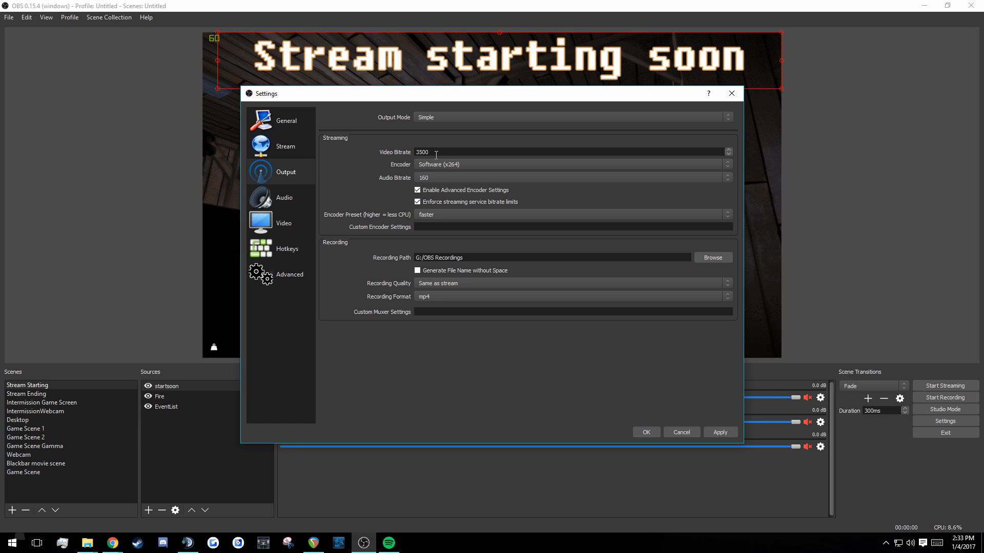
{"action": "left_click_drag", "start_coordinate": [428, 151], "coordinate": [384, 155]}
{"action": "left_click", "coordinate": [452, 226]}
Step: Examine the available desktop and mic/auxiliary audio devices in the Audio settings without changing them
{"action": "left_click", "coordinate": [265, 204]}
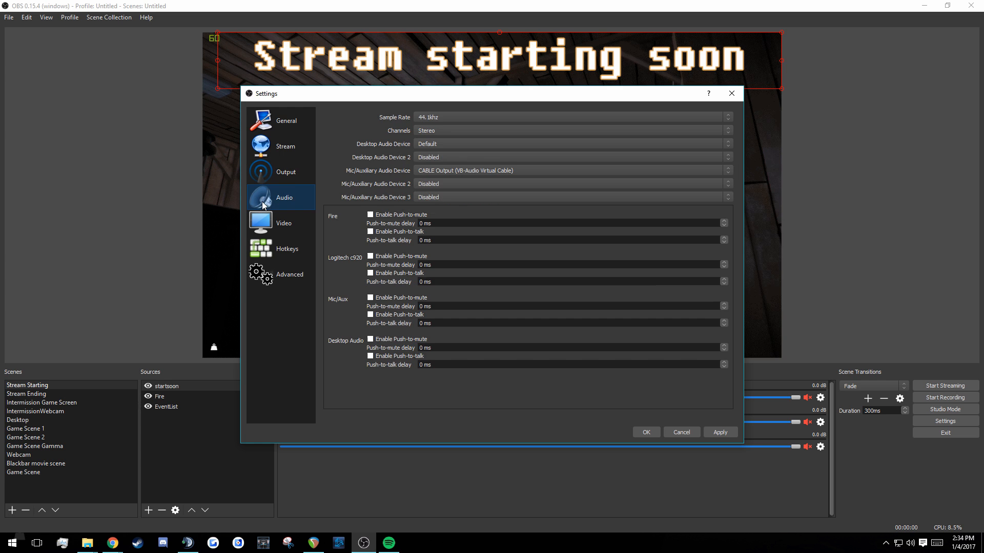
{"action": "left_click", "coordinate": [426, 146]}
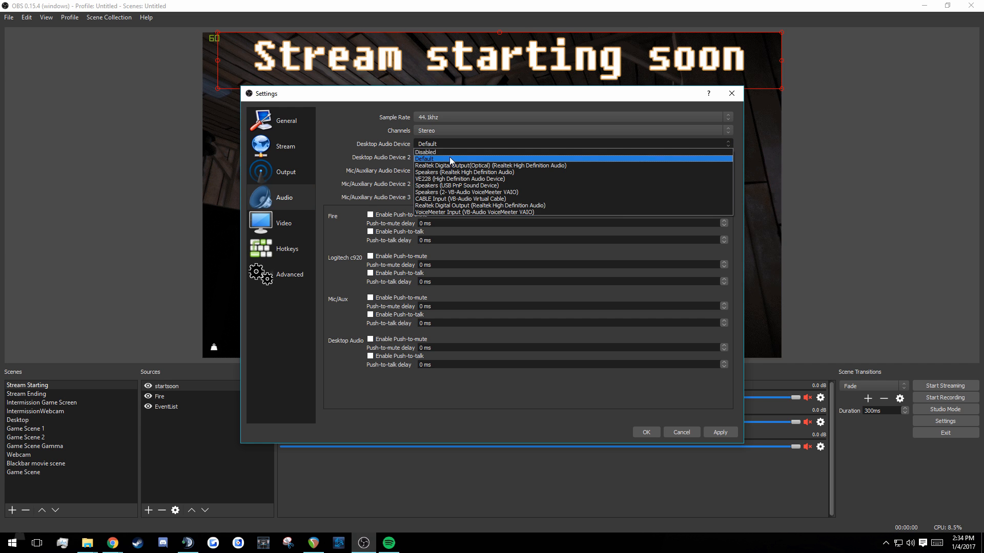
{"action": "left_click", "coordinate": [360, 127]}
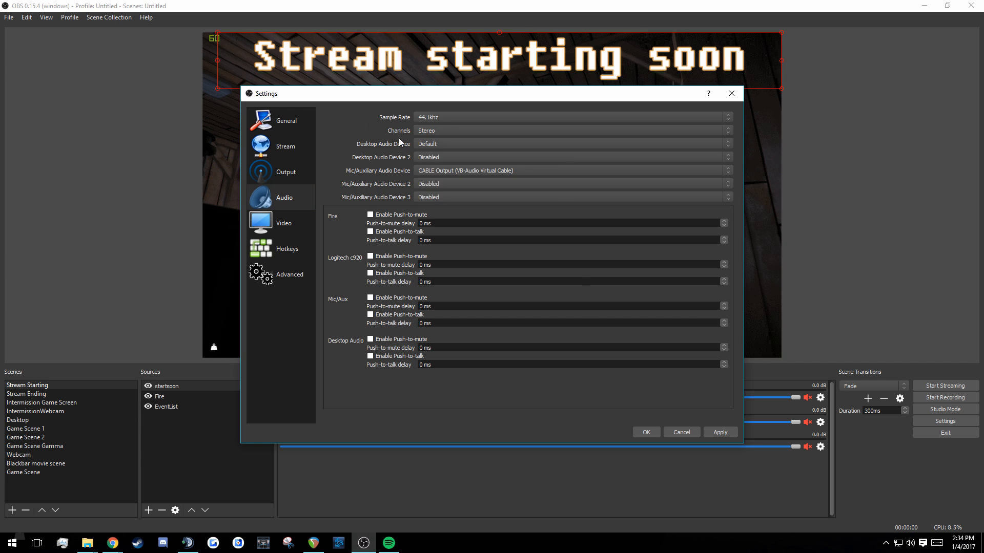
{"action": "left_click", "coordinate": [447, 173]}
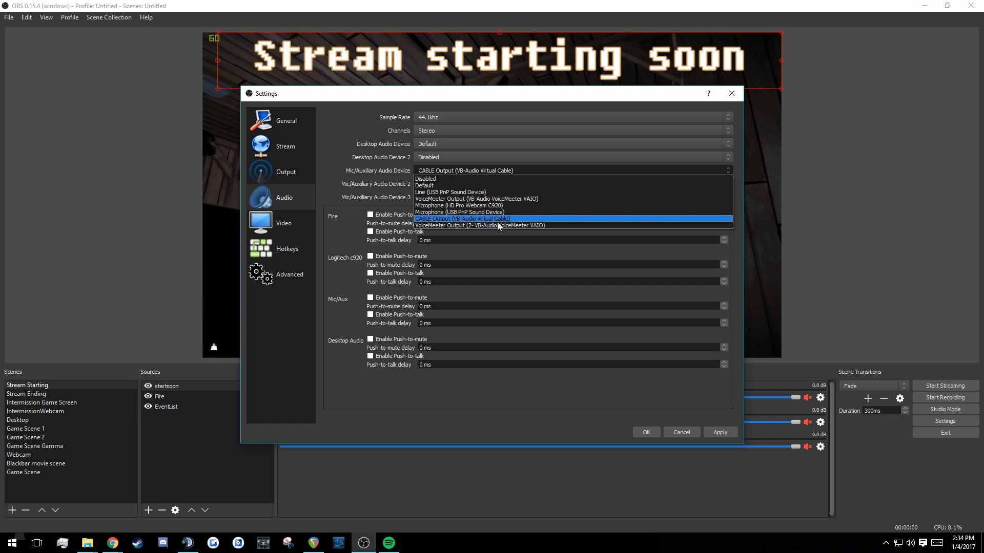
{"action": "left_click", "coordinate": [333, 136]}
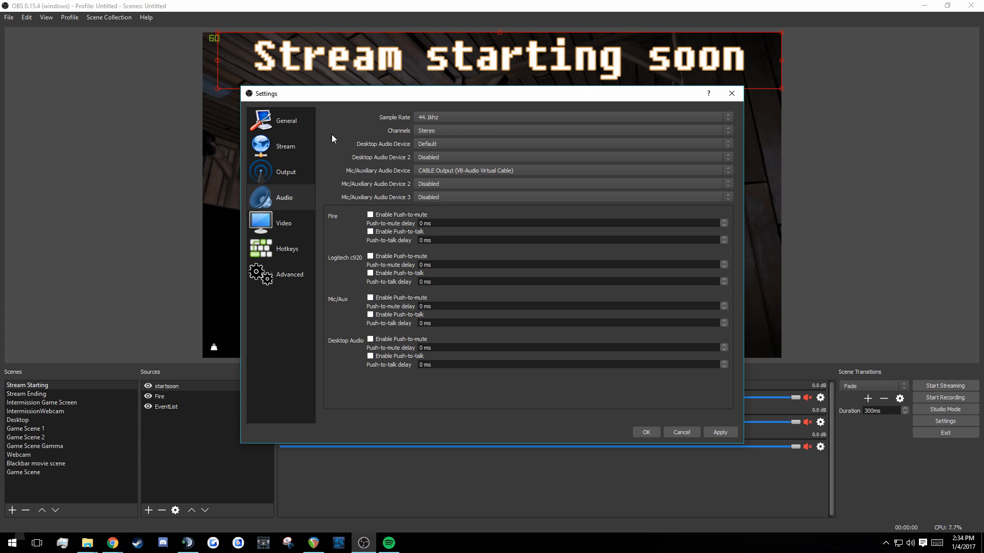
Step: Examine the scene-switching and audio hotkeys throughout the Hotkeys settings, and close the settings without saving
{"action": "left_click", "coordinate": [276, 250]}
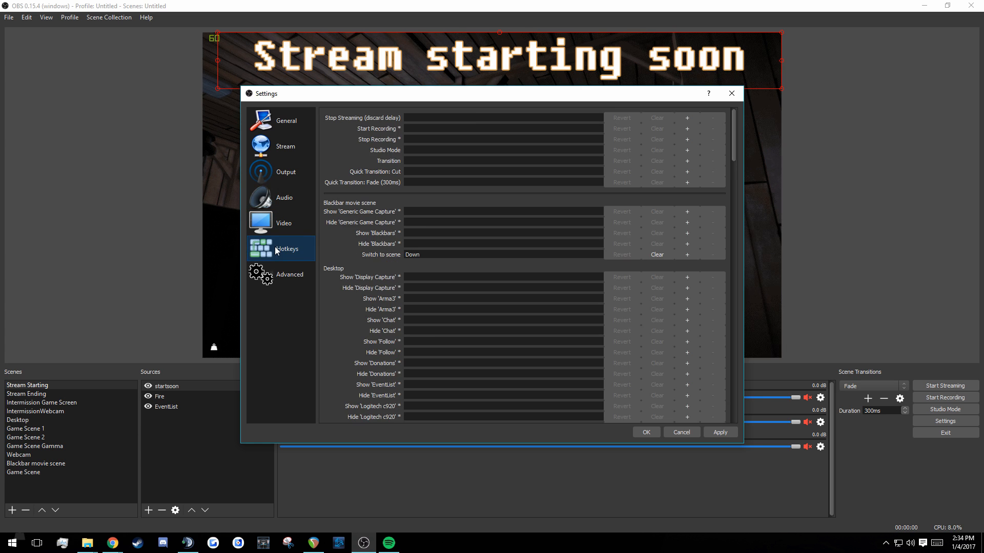
{"action": "scroll", "coordinate": [435, 225], "scroll_direction": "down", "scroll_amount": 7}
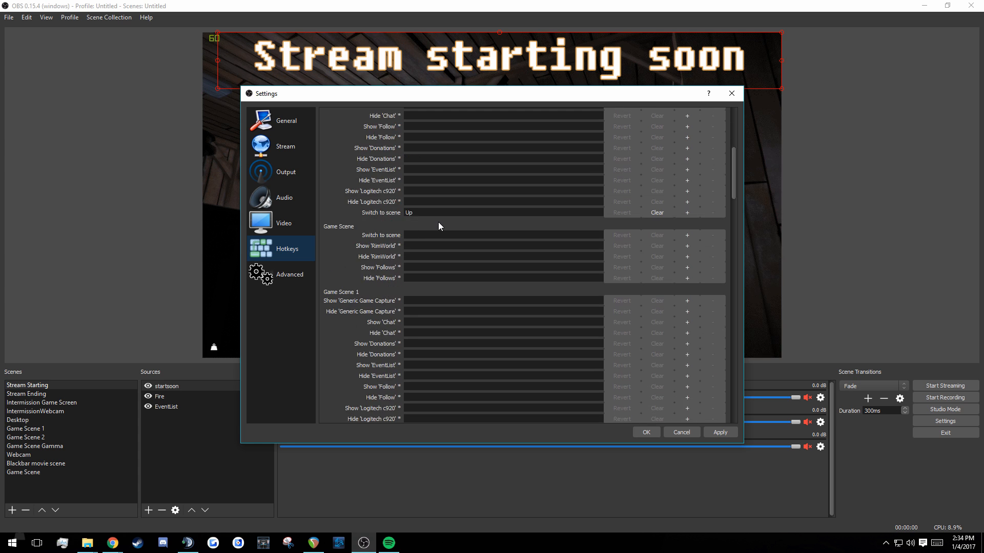
{"action": "scroll", "coordinate": [438, 225], "scroll_direction": "down", "scroll_amount": 20}
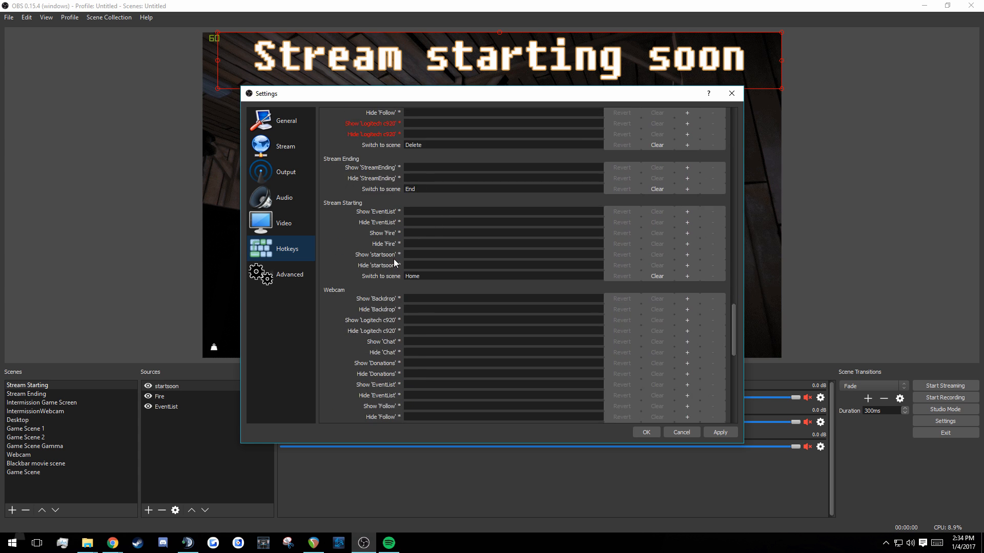
{"action": "scroll", "coordinate": [395, 260], "scroll_direction": "down", "scroll_amount": 15}
{"action": "scroll", "coordinate": [450, 307], "scroll_direction": "up", "scroll_amount": 20}
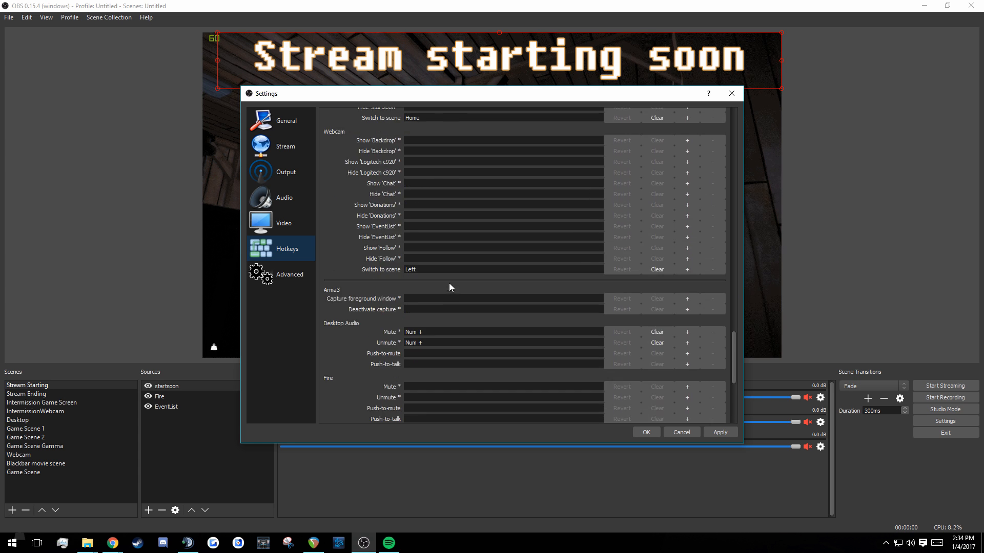
{"action": "scroll", "coordinate": [450, 279], "scroll_direction": "up", "scroll_amount": 15}
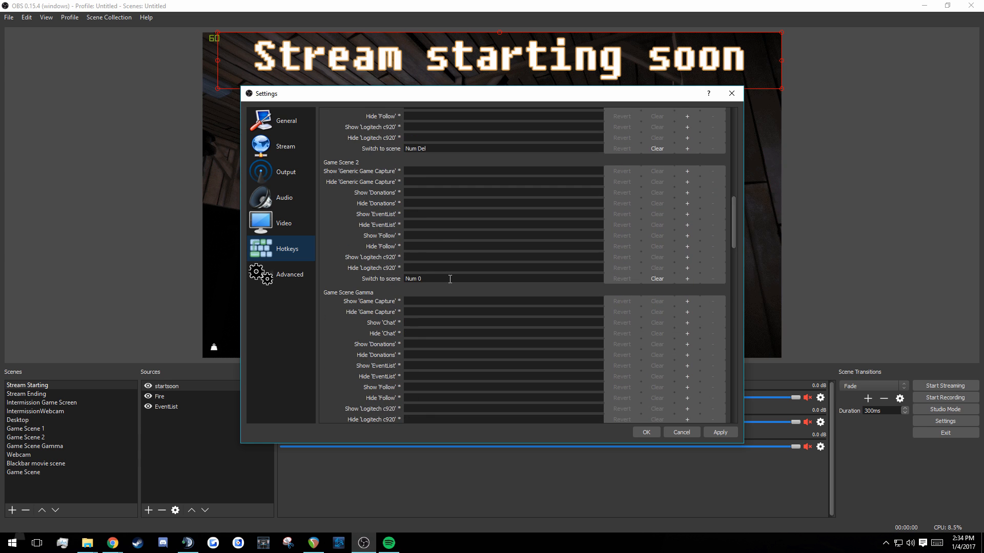
{"action": "scroll", "coordinate": [450, 279], "scroll_direction": "up", "scroll_amount": 3}
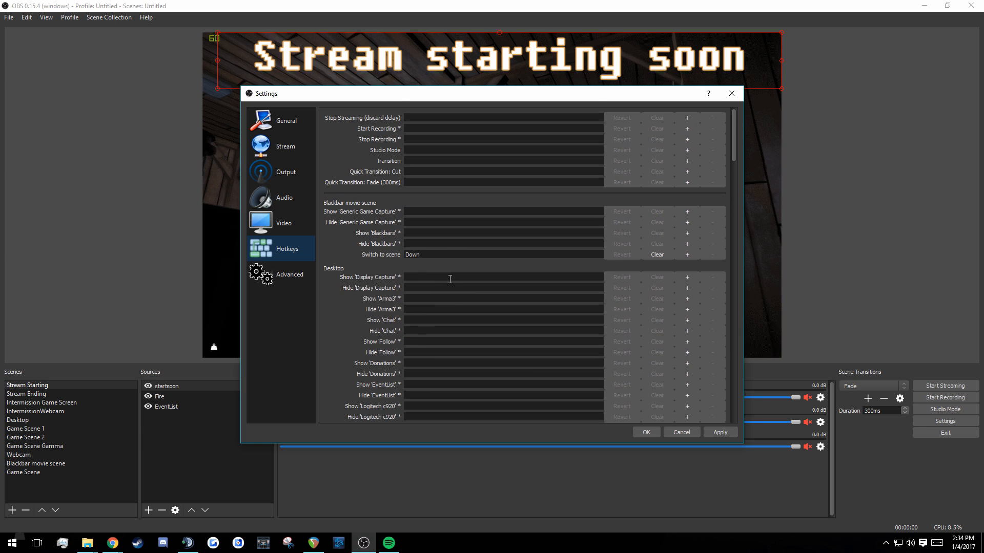
{"action": "left_click", "coordinate": [685, 432]}
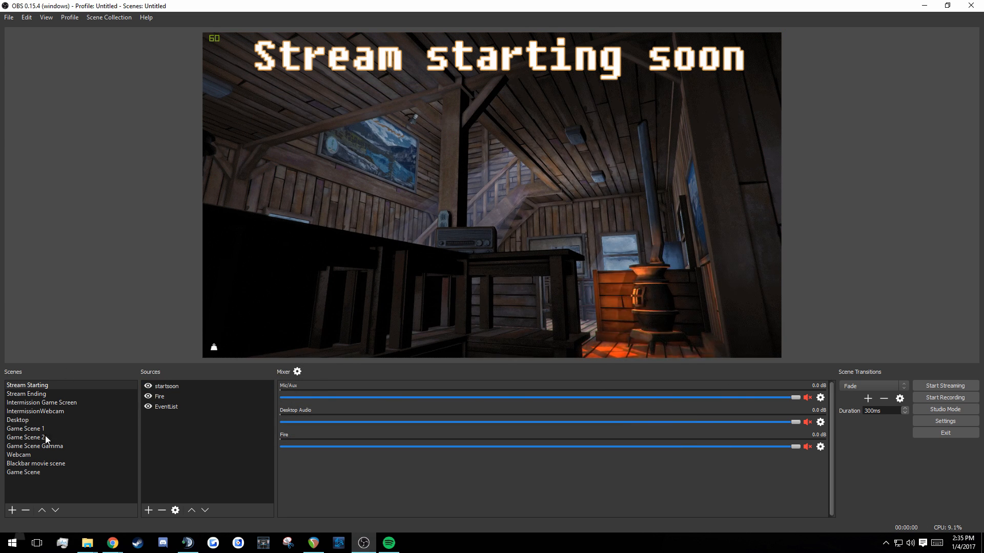
Step: Move focus to another program and test the scene-switching hotkeys across the intermission, Stream Ending and game scenes, finishing on Intermission Game Screen
{"action": "key", "text": "alt+Tab"}
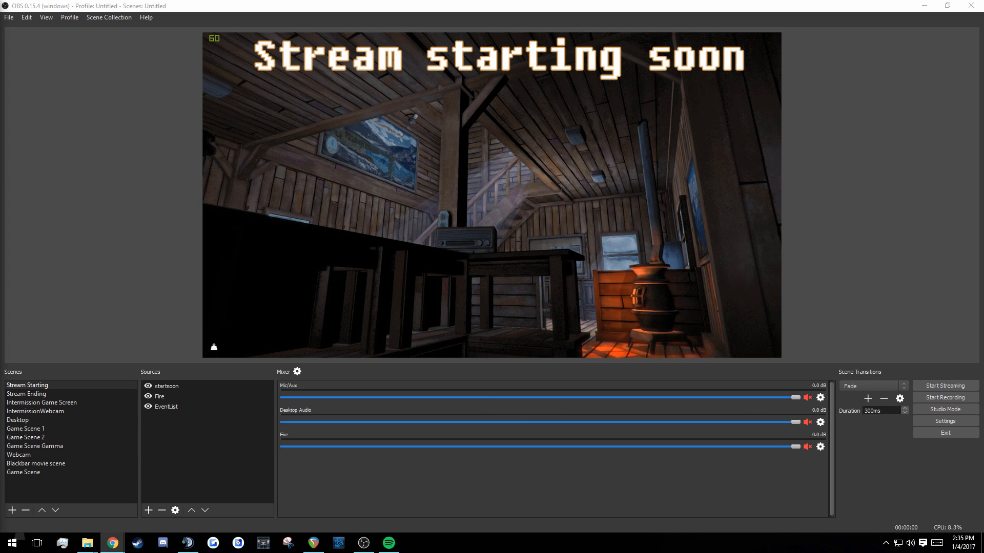
{"action": "key", "text": "F3"}
{"action": "key", "text": "F4"}
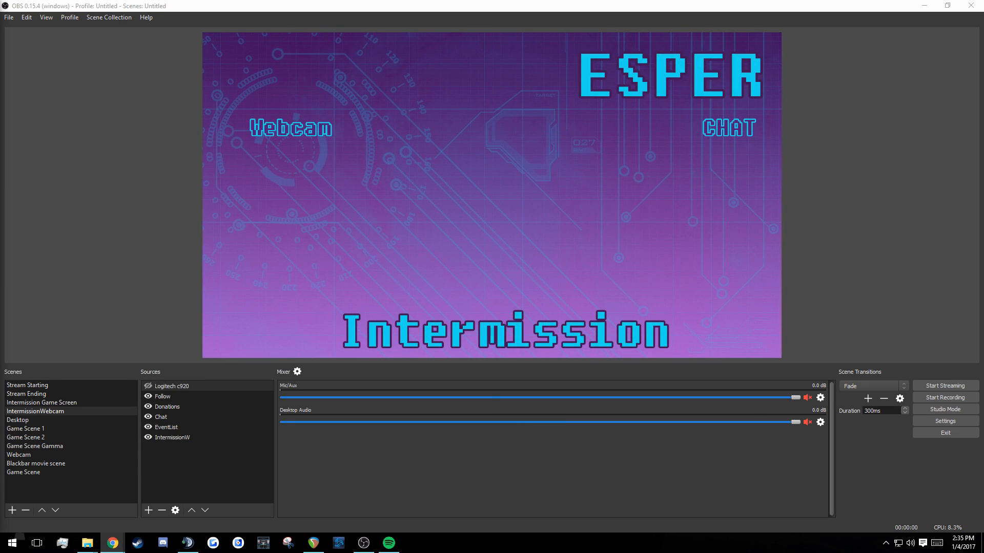
{"action": "key", "text": "F1"}
{"action": "key", "text": "F2"}
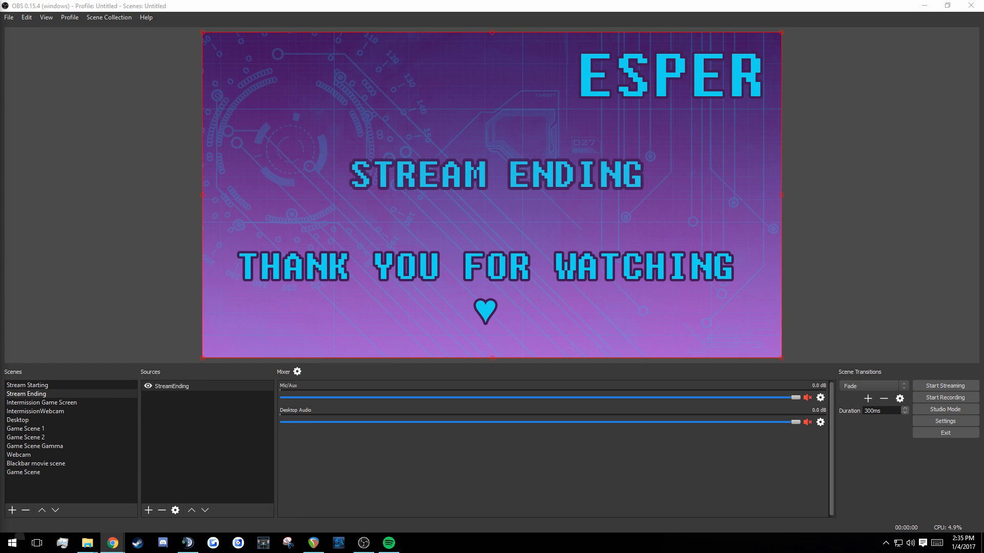
{"action": "key", "text": "F3"}
{"action": "key", "text": "F4"}
{"action": "key", "text": "F3"}
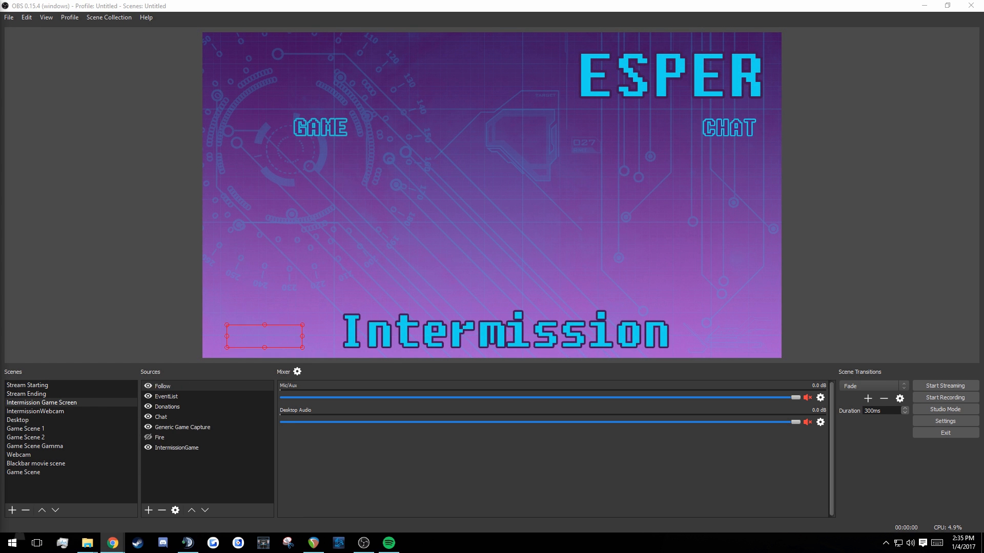
{"action": "key", "text": "F2"}
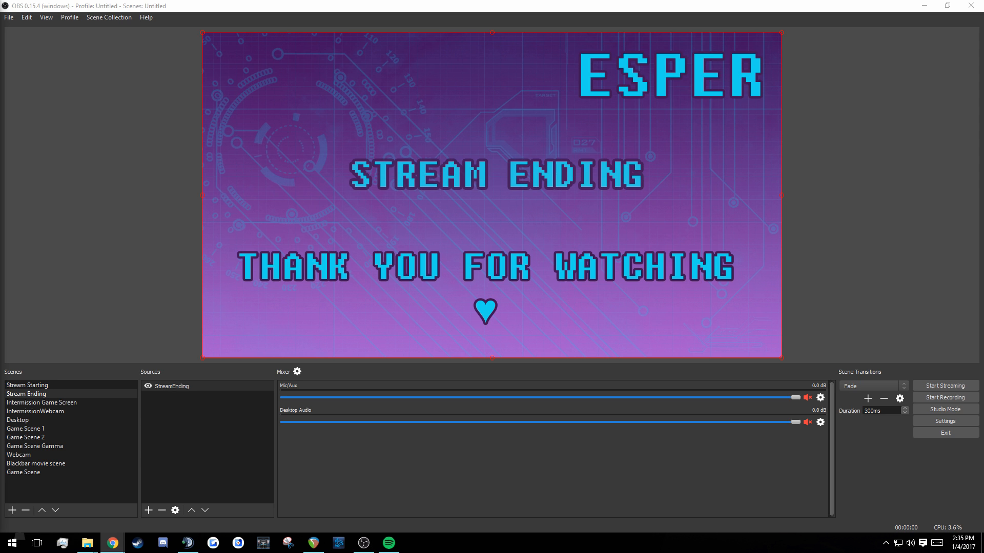
{"action": "key", "text": "F6"}
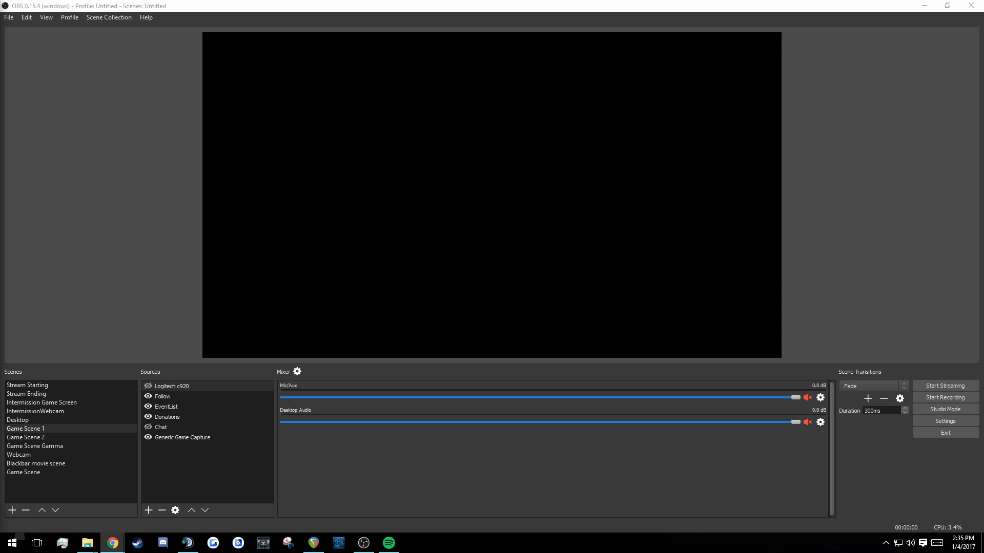
{"action": "left_click", "coordinate": [42, 402]}
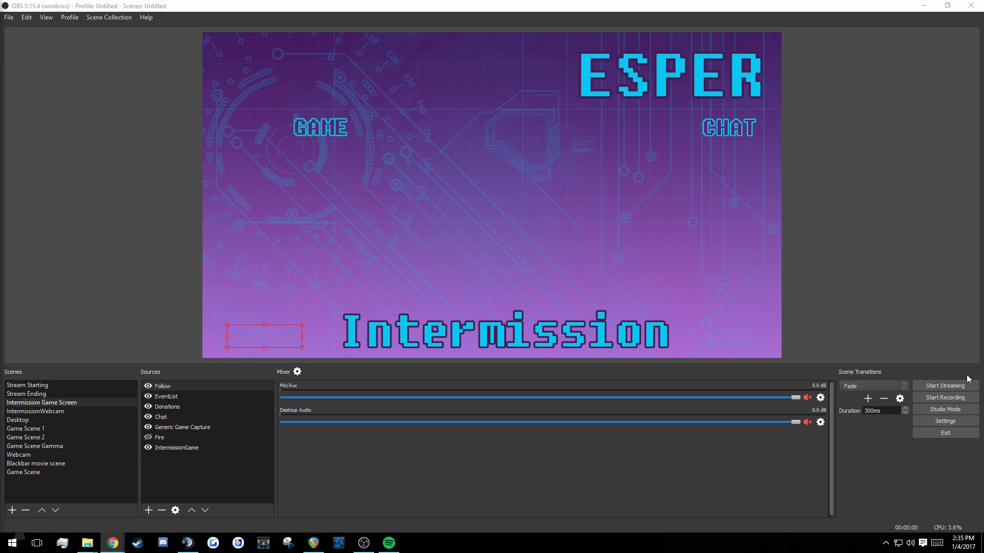
Step: Examine the mute and unmute hotkeys for Desktop Audio and Mic/Aux in the settings, and cancel the dialog
{"action": "left_click", "coordinate": [960, 425]}
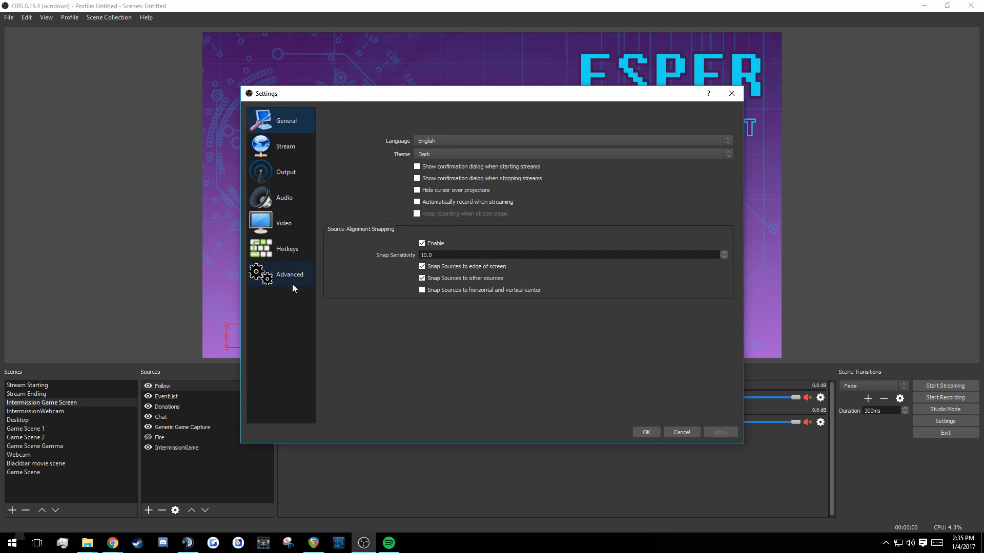
{"action": "left_click", "coordinate": [288, 249]}
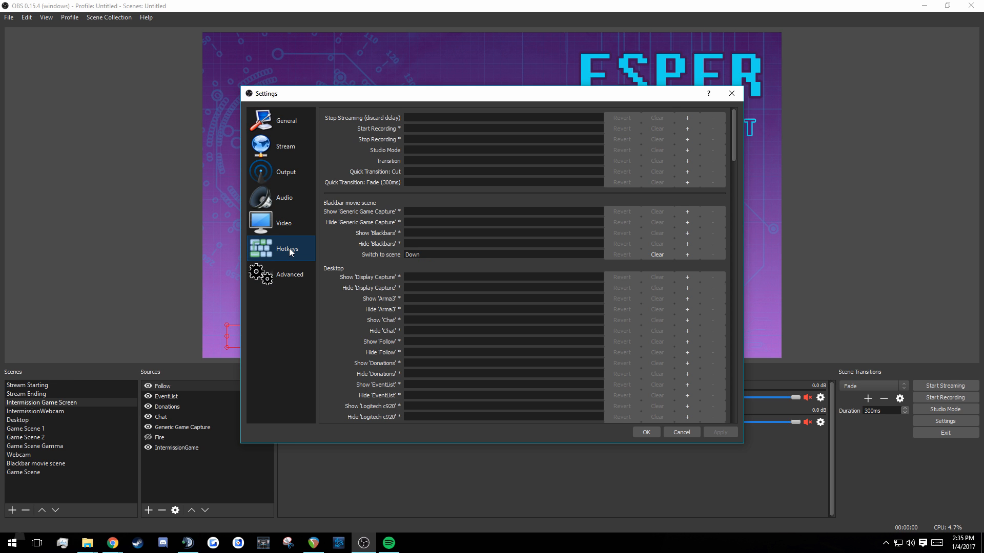
{"action": "scroll", "coordinate": [487, 237], "scroll_direction": "down", "scroll_amount": 20}
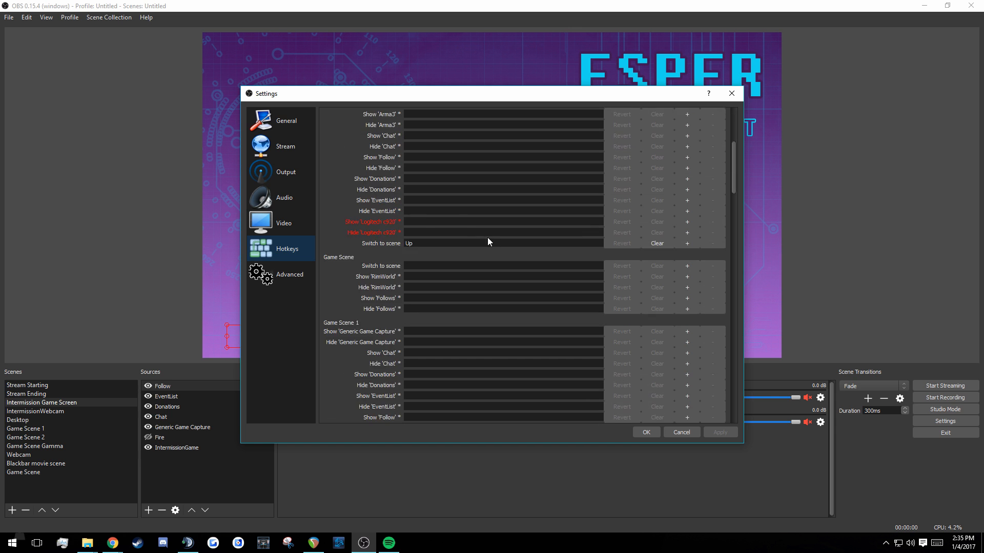
{"action": "scroll", "coordinate": [453, 331], "scroll_direction": "down", "scroll_amount": 15}
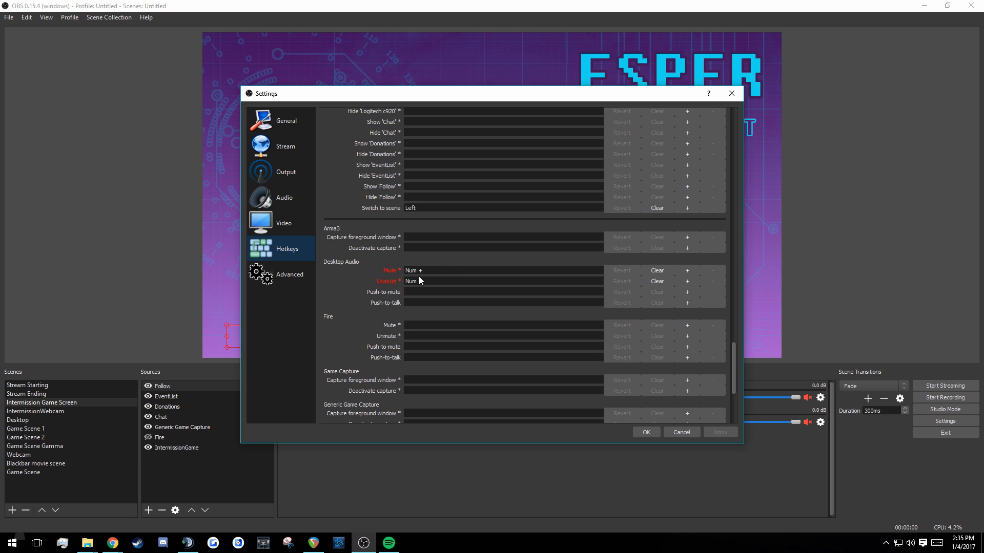
{"action": "scroll", "coordinate": [437, 274], "scroll_direction": "down", "scroll_amount": 2}
{"action": "scroll", "coordinate": [436, 273], "scroll_direction": "down", "scroll_amount": 3}
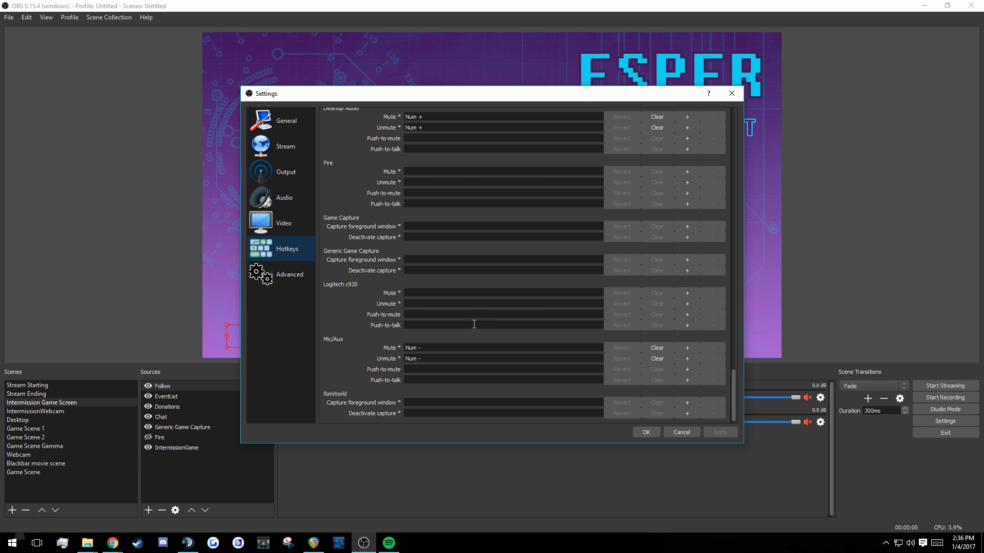
{"action": "left_click", "coordinate": [693, 431]}
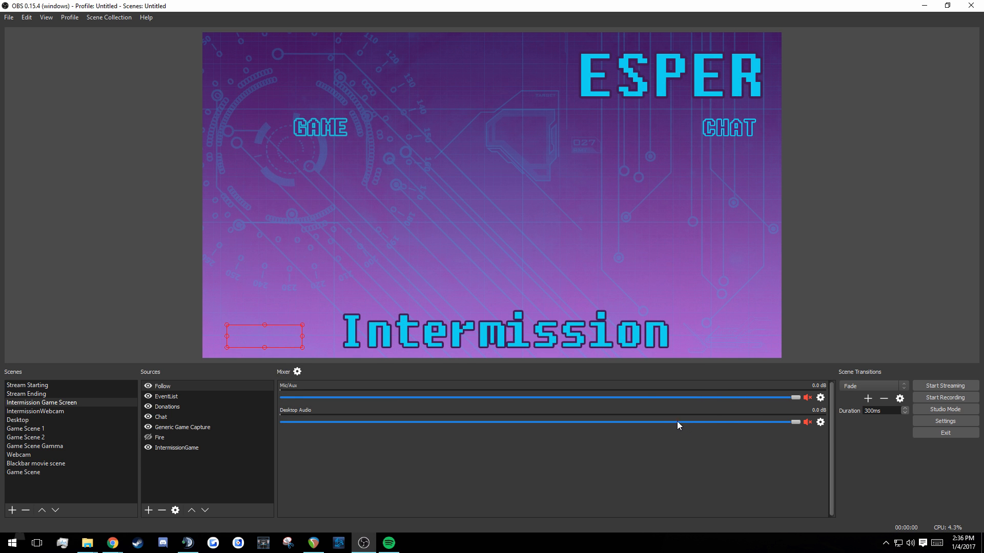